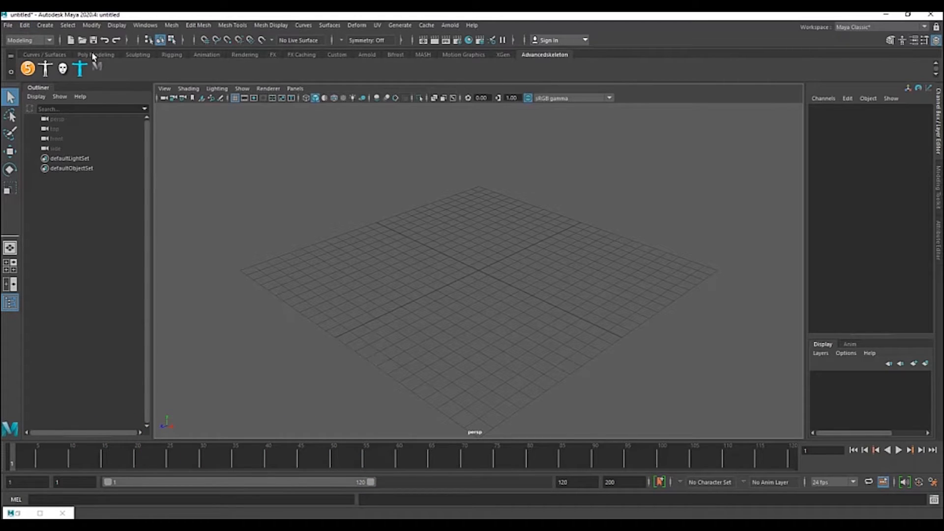
- Create a polygon cube at the centre of the grid
{"action": "left_click", "coordinate": [95, 54]}
{"action": "left_click", "coordinate": [45, 69]}
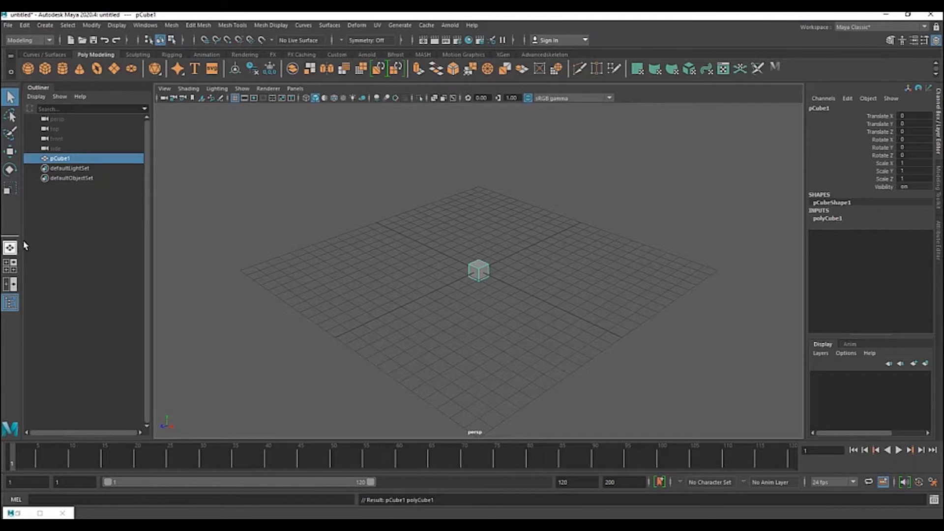
- Show the four-view layout, look at the cube in the top view alone, and return to the full perspective view
{"action": "left_click", "coordinate": [14, 266]}
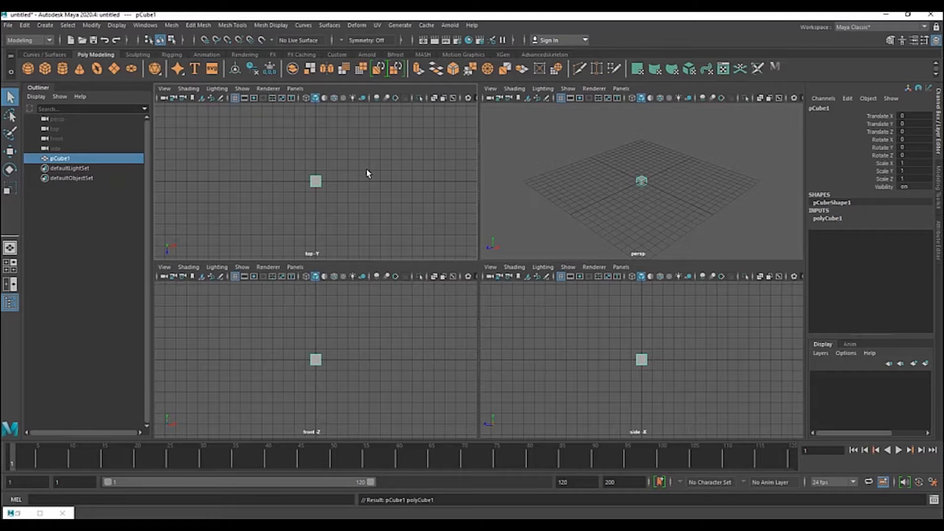
{"action": "key", "text": "space"}
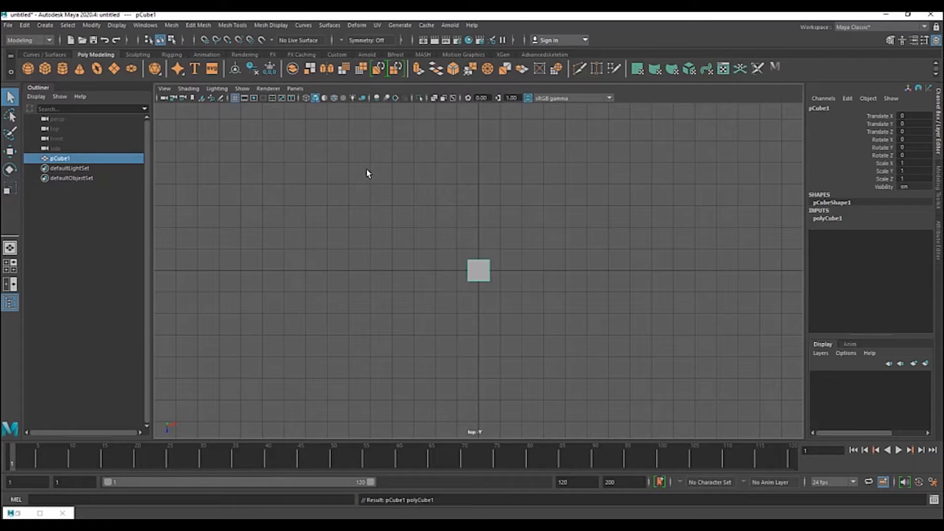
{"action": "key", "text": "space"}
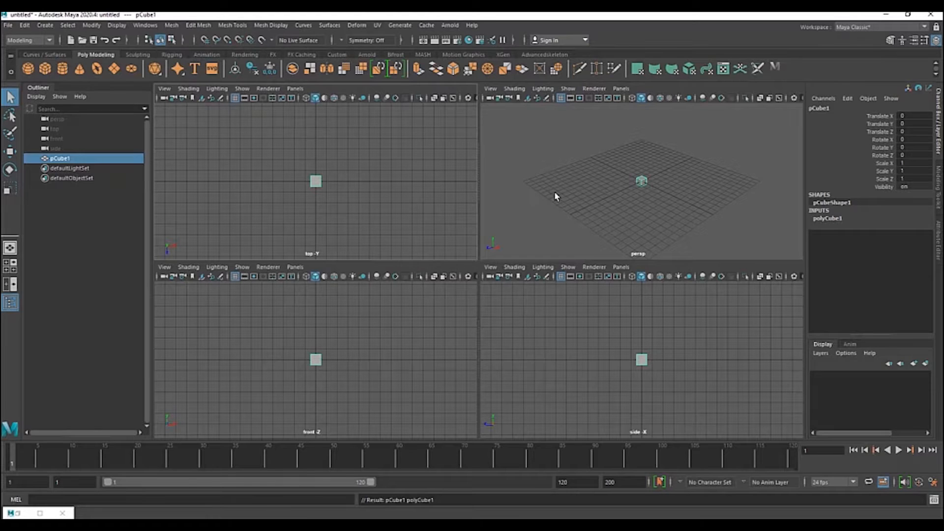
{"action": "key", "text": "space"}
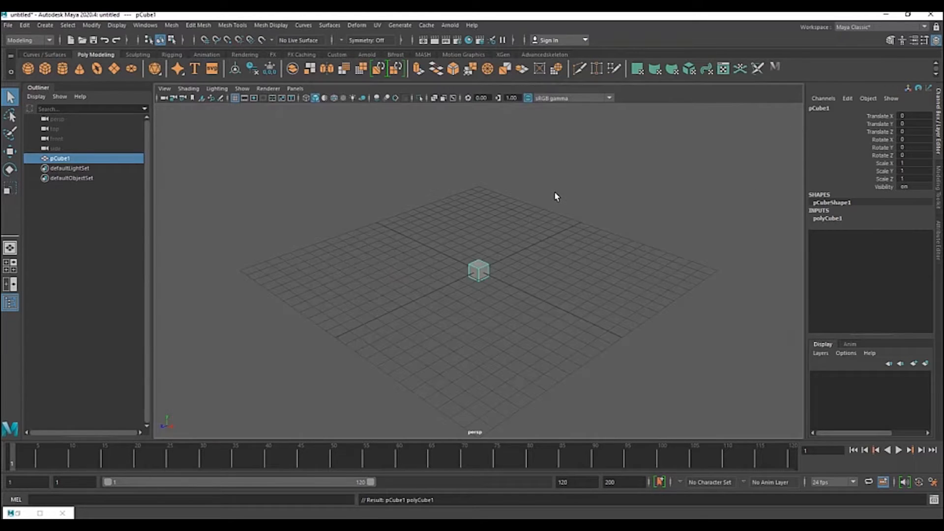
{"action": "left_click_drag", "start_coordinate": [562, 257], "coordinate": [512, 232], "text": "alt"}
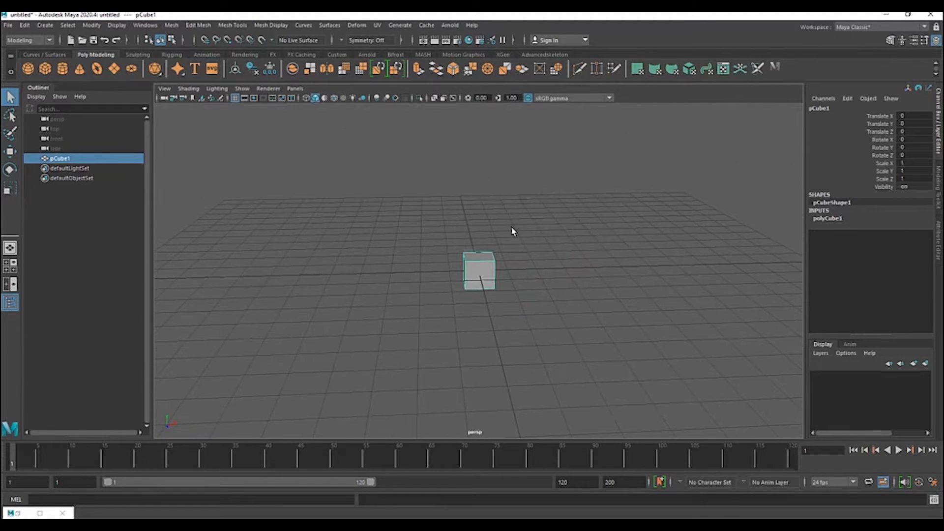
- Show the move, rotate and scale manipulators on the cube in turn, and leave the Move tool active
{"action": "left_click", "coordinate": [10, 151]}
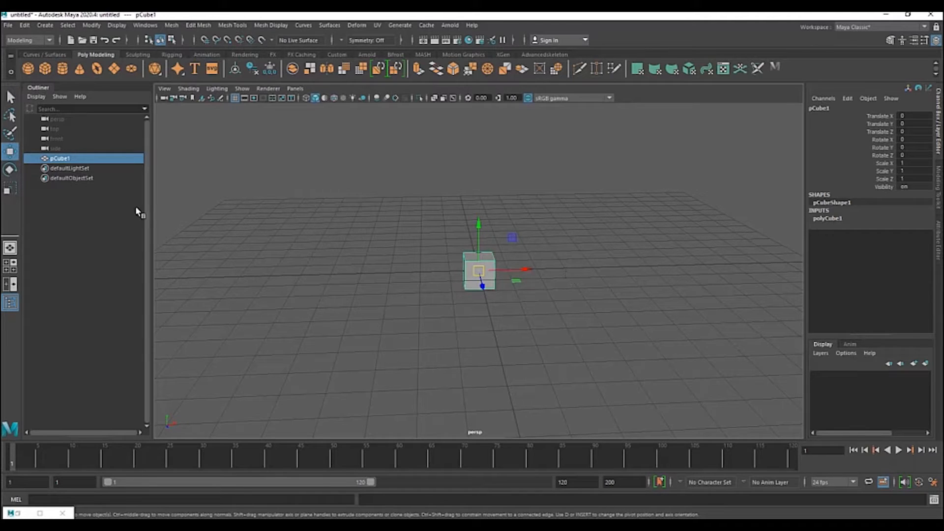
{"action": "left_click", "coordinate": [10, 171]}
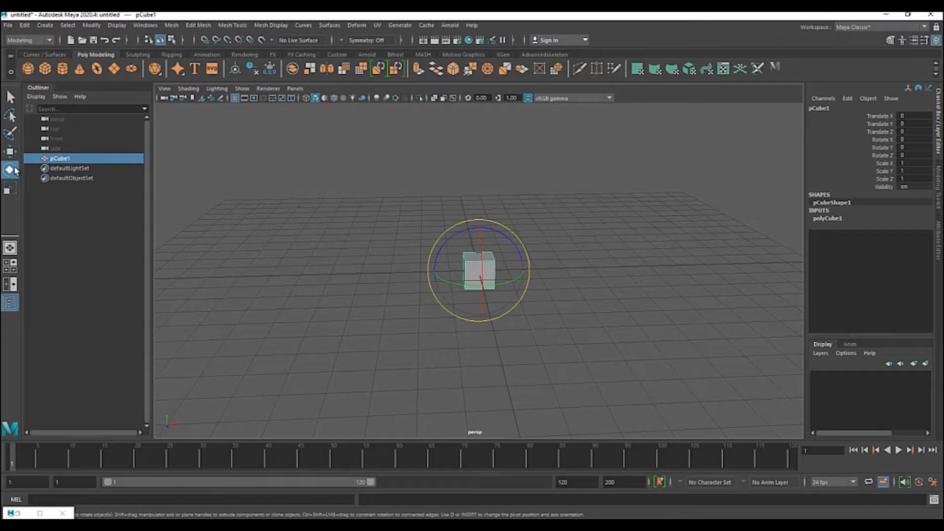
{"action": "left_click", "coordinate": [10, 189]}
{"action": "left_click", "coordinate": [10, 153]}
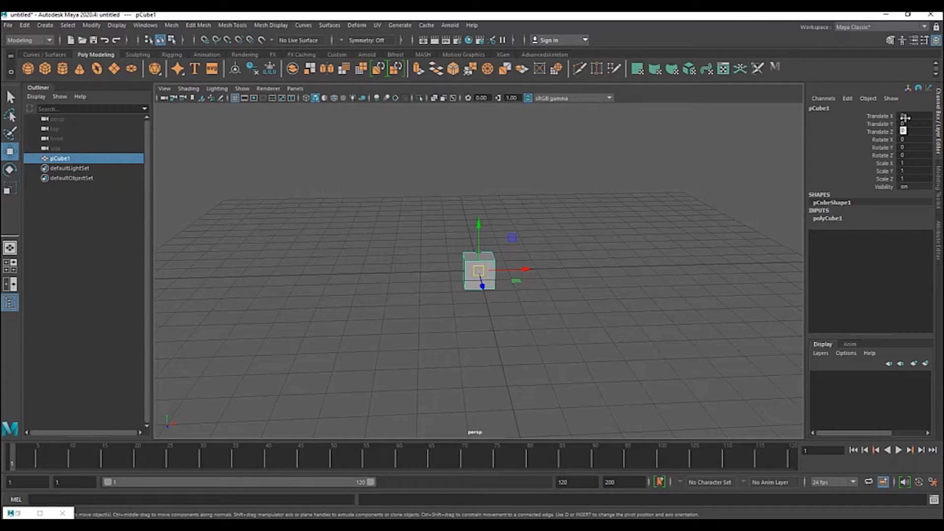
{"action": "left_click", "coordinate": [903, 133]}
{"action": "key", "text": "Return"}
- Try moving the cube upward along the Y axis in the perspective view, and undo the move
{"action": "left_click_drag", "start_coordinate": [613, 251], "coordinate": [539, 245], "text": "alt"}
{"action": "scroll", "coordinate": [540, 246], "scroll_direction": "up", "scroll_amount": 5}
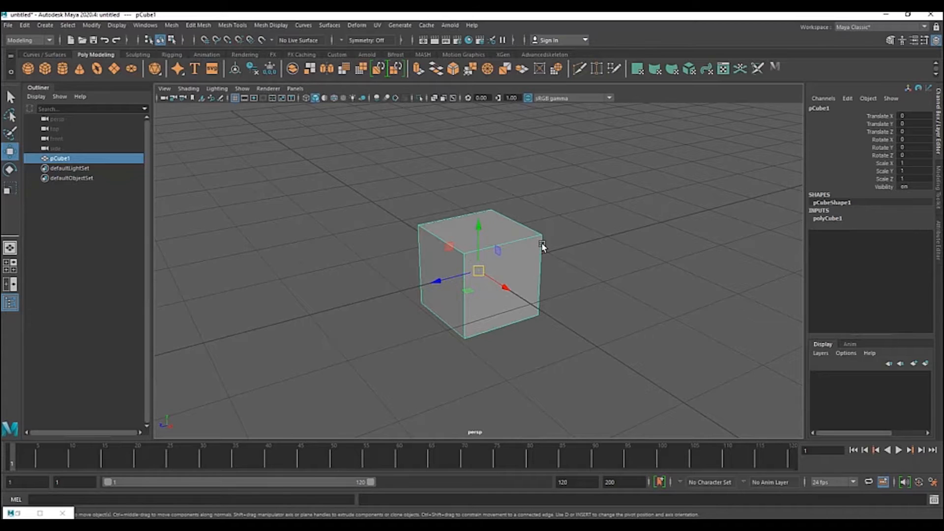
{"action": "scroll", "coordinate": [543, 246], "scroll_direction": "up", "scroll_amount": 3}
{"action": "mouse_move", "coordinate": [544, 244]}
{"action": "left_mouse_down", "text": "alt"}
{"action": "mouse_move", "coordinate": [527, 226]}
{"action": "mouse_move", "coordinate": [541, 232]}
{"action": "mouse_move", "coordinate": [528, 238]}
{"action": "left_mouse_up", "text": "alt"}
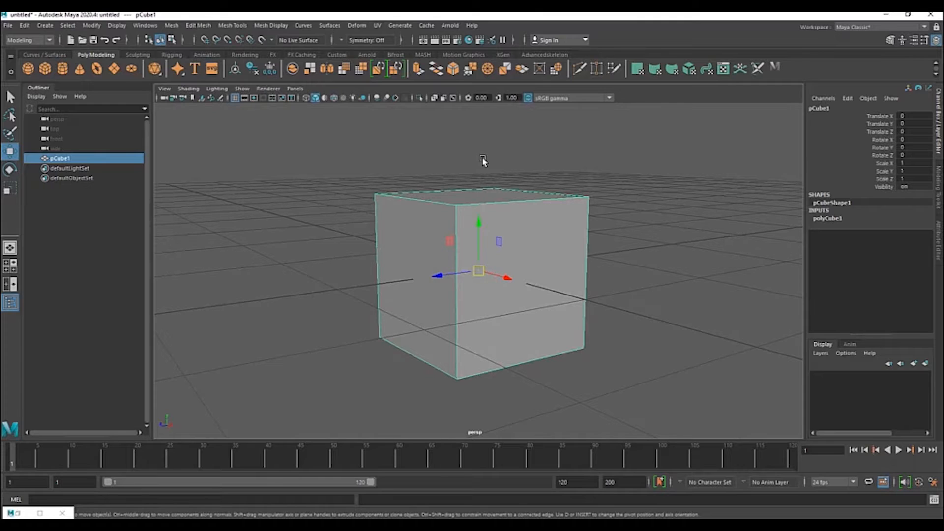
{"action": "left_click_drag", "start_coordinate": [186, 434], "coordinate": [155, 409]}
{"action": "left_click", "coordinate": [508, 210]}
{"action": "left_click_drag", "start_coordinate": [479, 227], "coordinate": [495, 130]}
{"action": "key", "text": "ctrl+z"}
- Try moving the cube about 0.765 units along X, check it in the four-view layout, and undo the move
{"action": "left_click_drag", "start_coordinate": [523, 211], "coordinate": [517, 316], "text": "alt"}
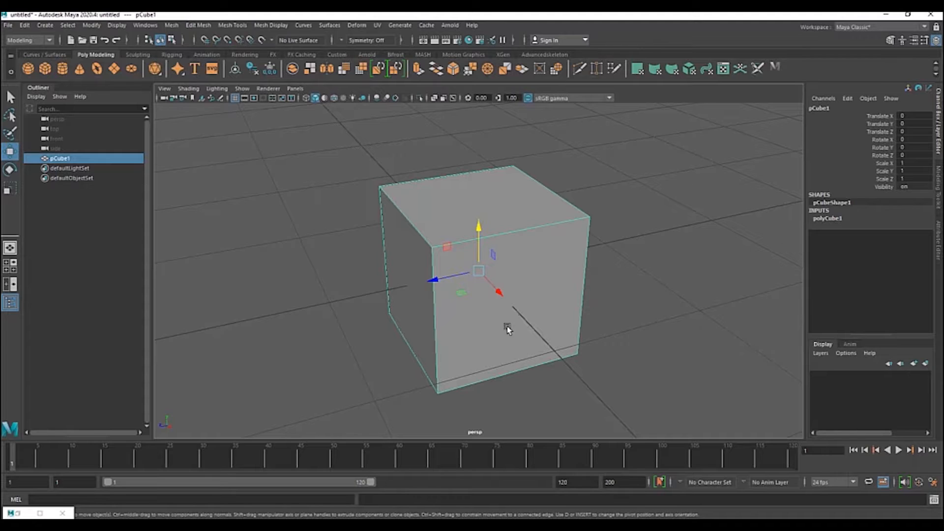
{"action": "left_click_drag", "start_coordinate": [506, 326], "coordinate": [516, 292], "text": "alt"}
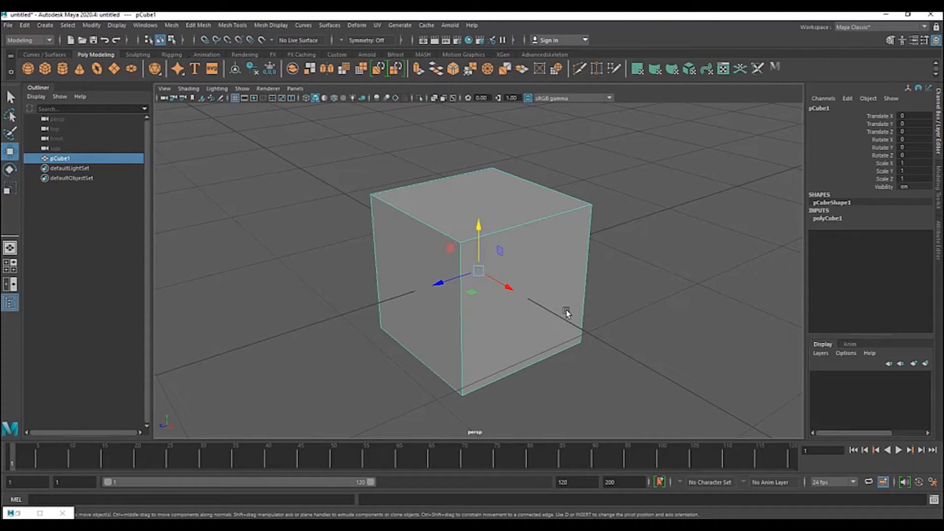
{"action": "left_click_drag", "start_coordinate": [510, 288], "coordinate": [584, 359]}
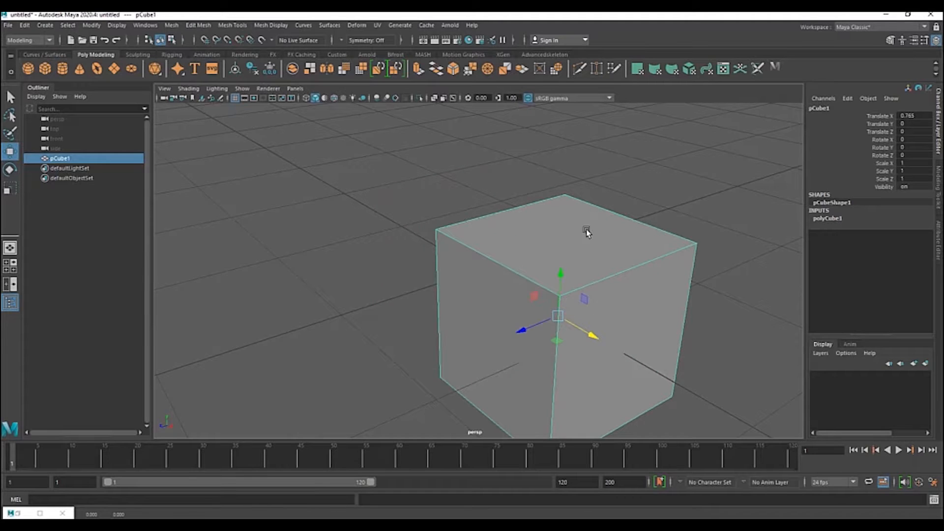
{"action": "key", "text": "space"}
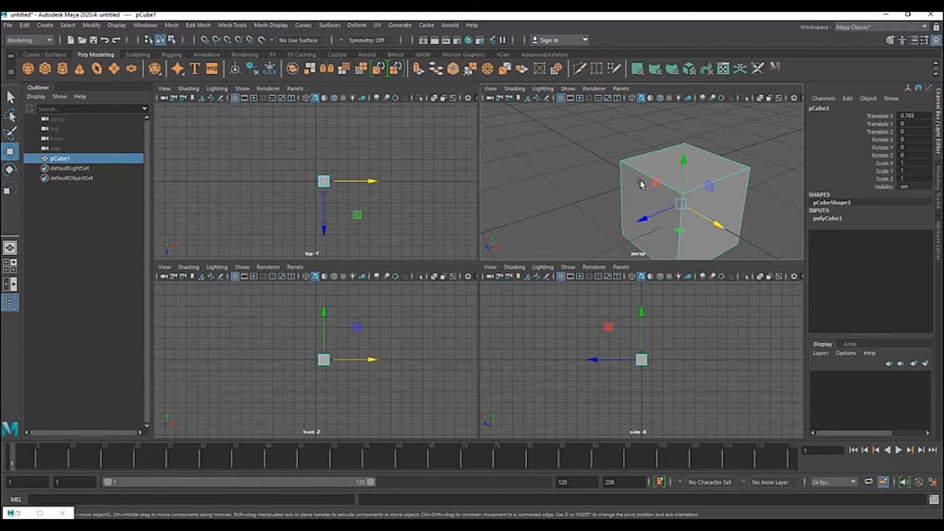
{"action": "key", "text": "ctrl+z"}
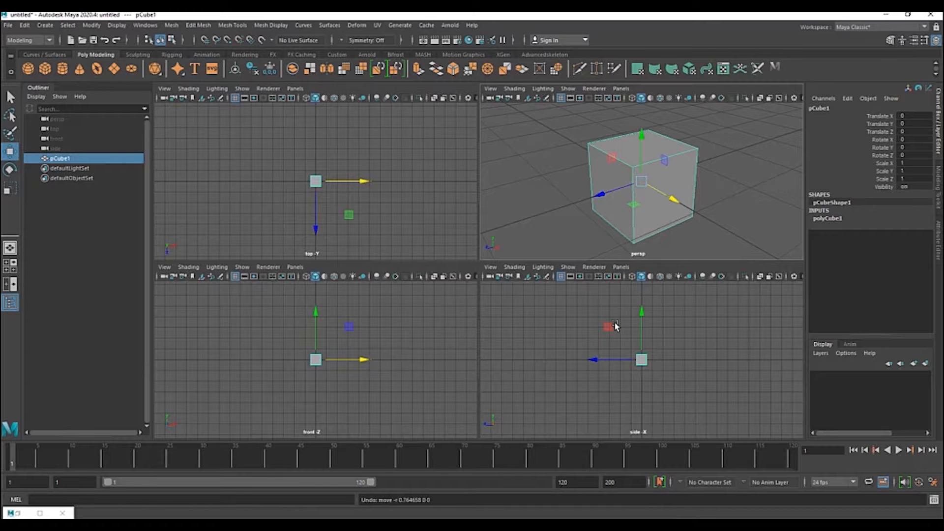
{"action": "key", "text": "space"}
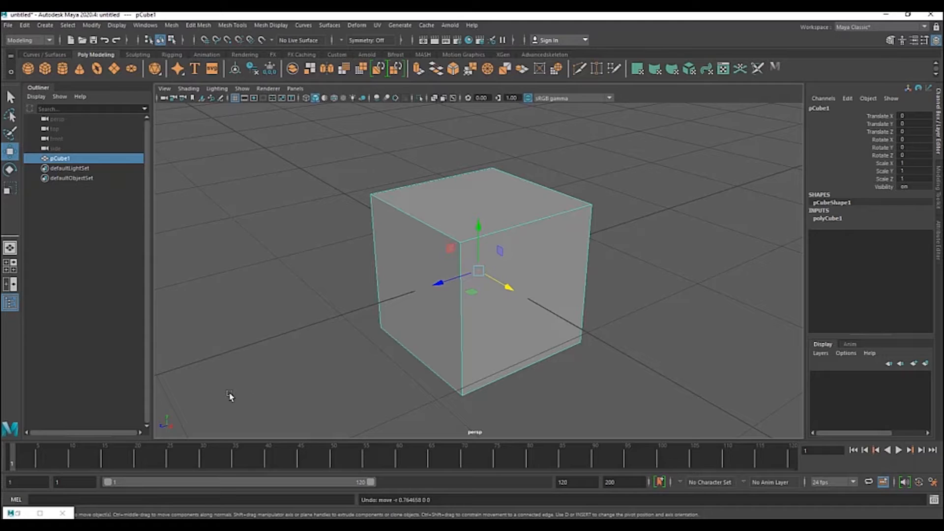
- Try moving the cube about 0.39 units along X and about 0.27 units along Z, undoing each move
{"action": "left_click_drag", "start_coordinate": [180, 436], "coordinate": [156, 416]}
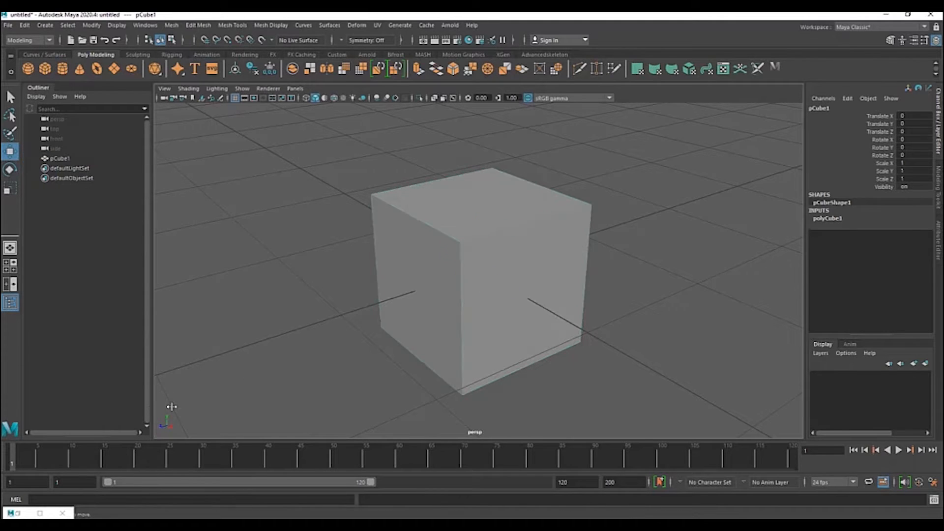
{"action": "left_click", "coordinate": [529, 252]}
{"action": "left_click_drag", "start_coordinate": [509, 288], "coordinate": [497, 327]}
{"action": "key", "text": "ctrl+z"}
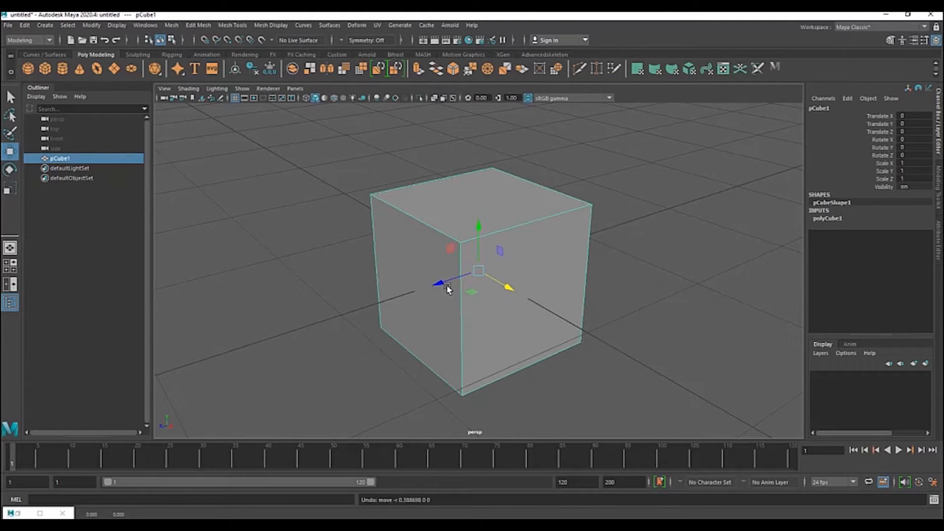
{"action": "left_click_drag", "start_coordinate": [442, 289], "coordinate": [400, 295]}
{"action": "key", "text": "ctrl+z"}
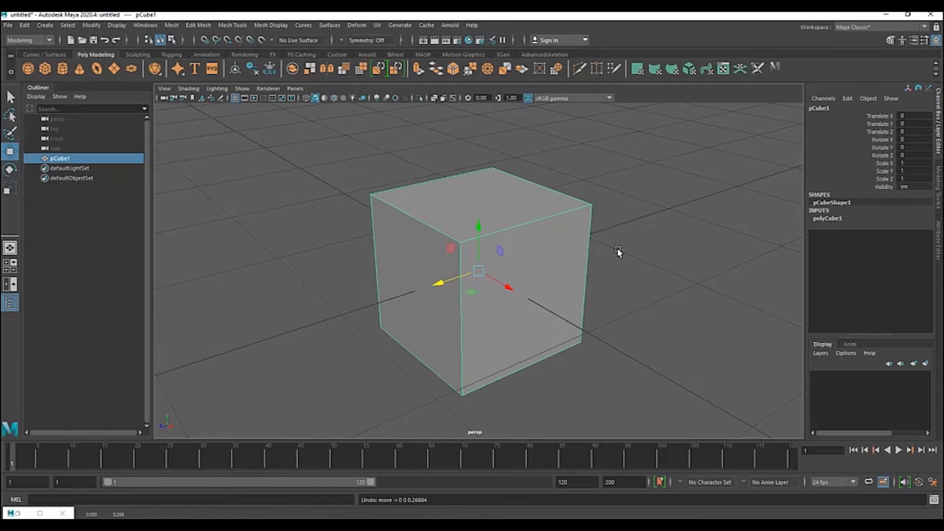
- Move the cube about 1.495 units along the X axis in the maximised top view
{"action": "left_click_drag", "start_coordinate": [553, 242], "coordinate": [489, 221], "text": "alt"}
{"action": "left_click_drag", "start_coordinate": [552, 228], "coordinate": [662, 297], "text": "alt"}
{"action": "key", "text": "space"}
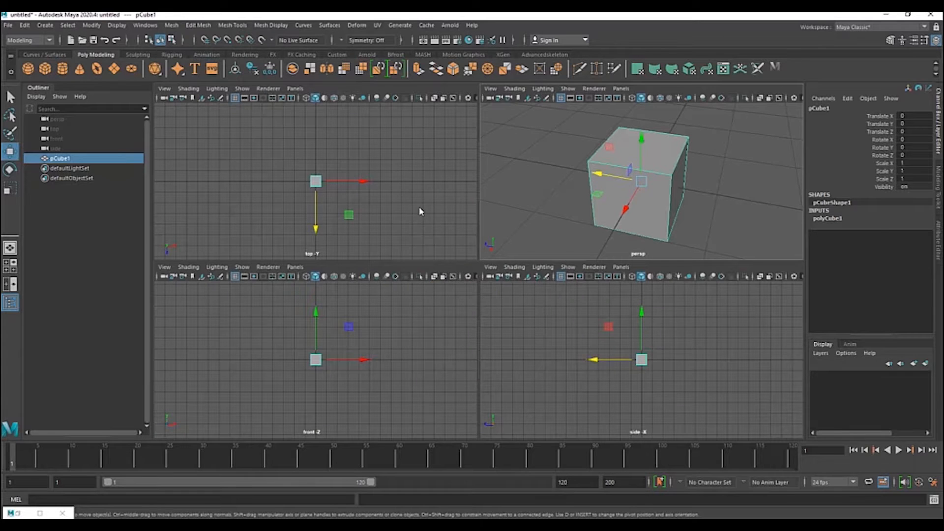
{"action": "key", "text": "space"}
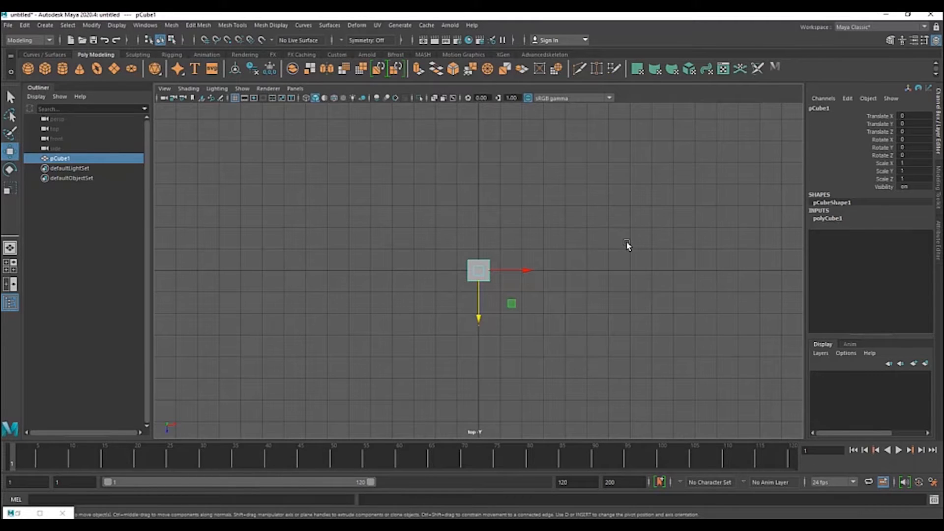
{"action": "scroll", "coordinate": [627, 246], "scroll_direction": "up", "scroll_amount": 10}
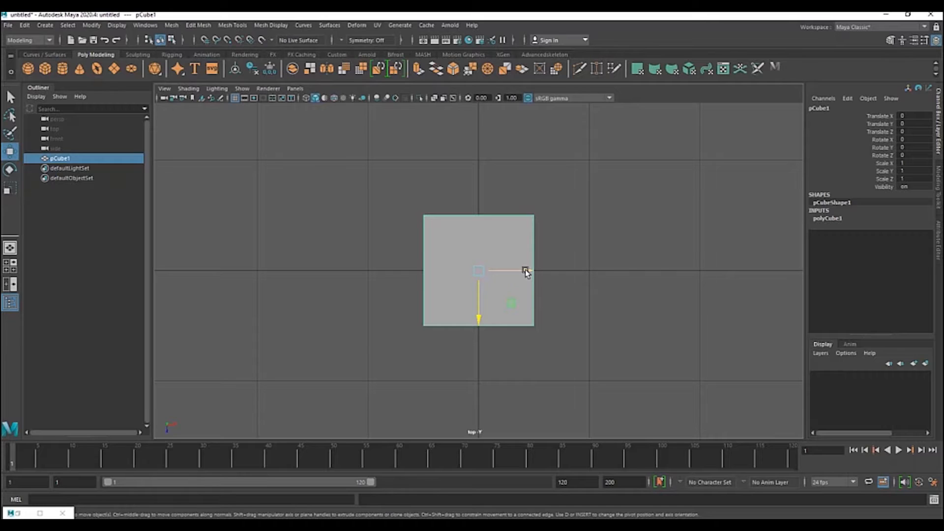
{"action": "left_click_drag", "start_coordinate": [525, 270], "coordinate": [525, 271]}
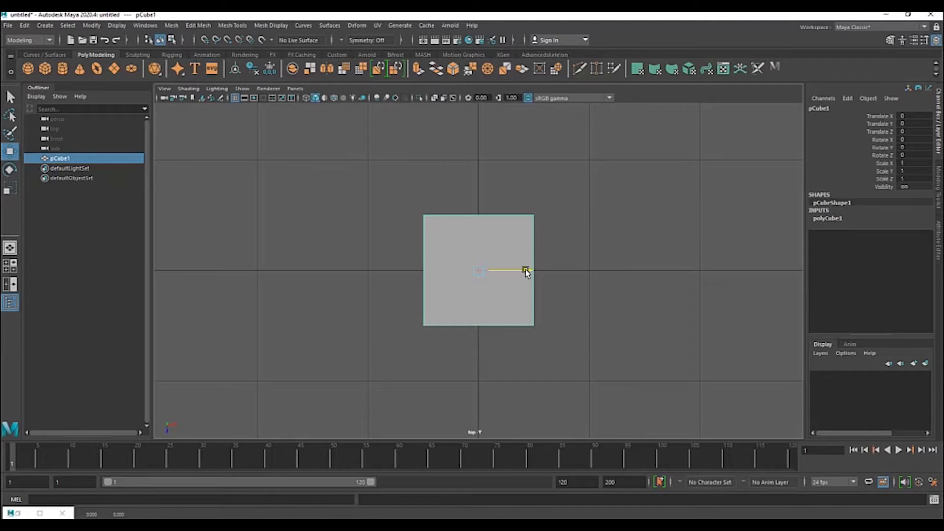
{"action": "left_click_drag", "start_coordinate": [526, 272], "coordinate": [690, 282]}
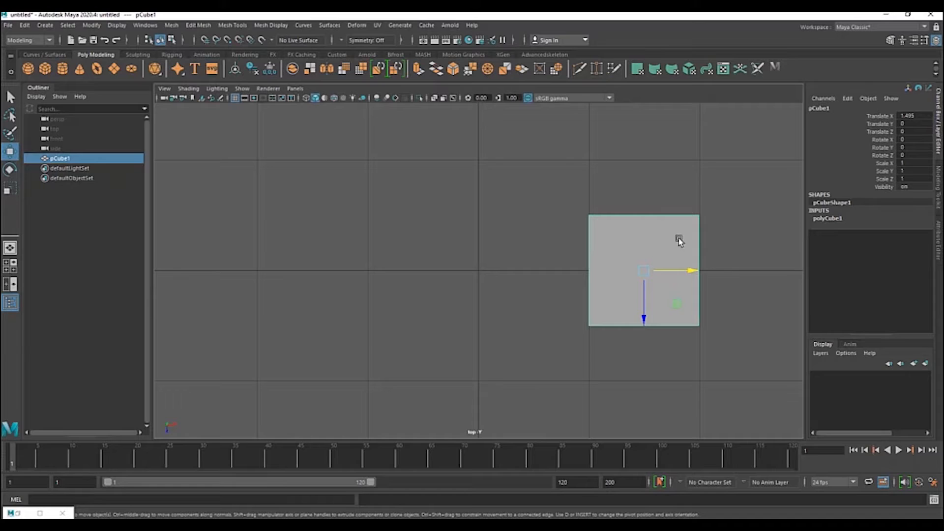
- Undo the latest selection changes and the cube's X move in the top view
{"action": "left_click_drag", "start_coordinate": [468, 249], "coordinate": [499, 294]}
{"action": "left_click", "coordinate": [659, 260]}
{"action": "key", "text": "ctrl+z"}
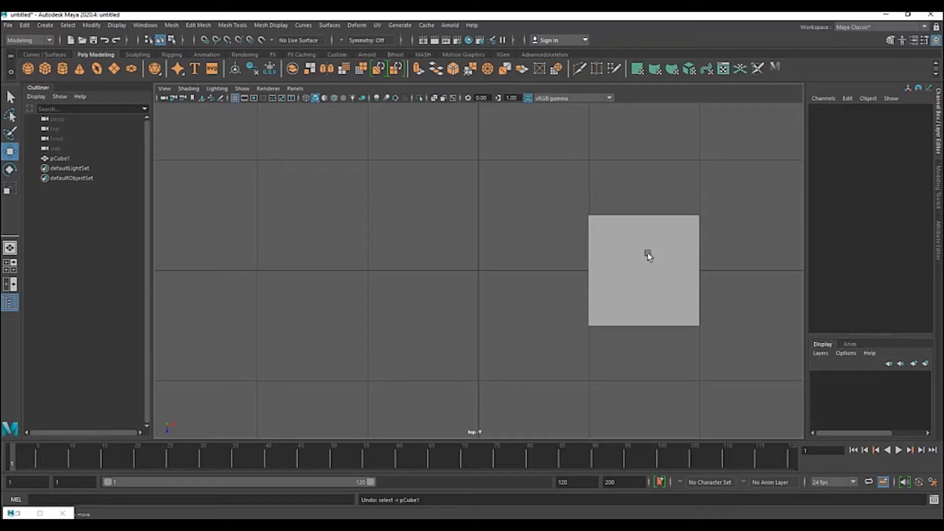
{"action": "key", "text": "ctrl+z"}
{"action": "key", "text": "ctrl+z"}
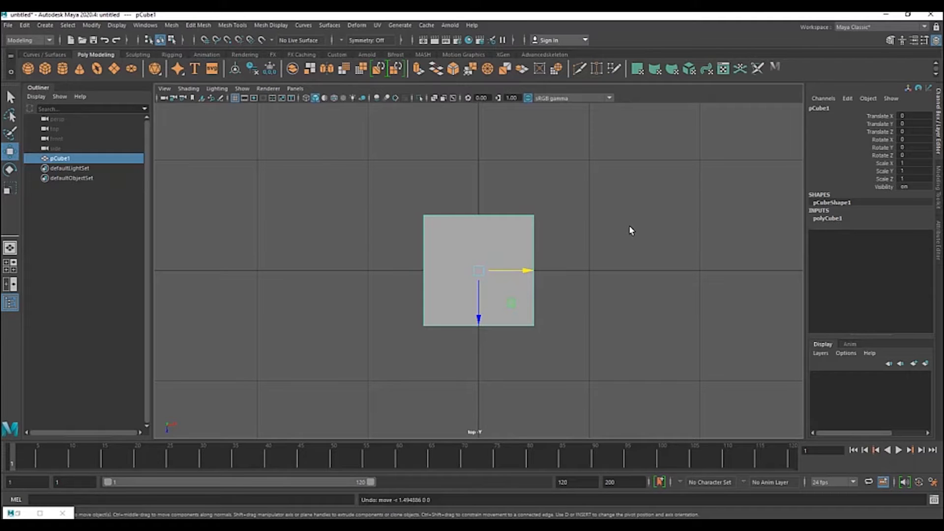
- Try raising the cube about 0.769 units along Y in the full perspective view, and undo the move
{"action": "key", "text": "space"}
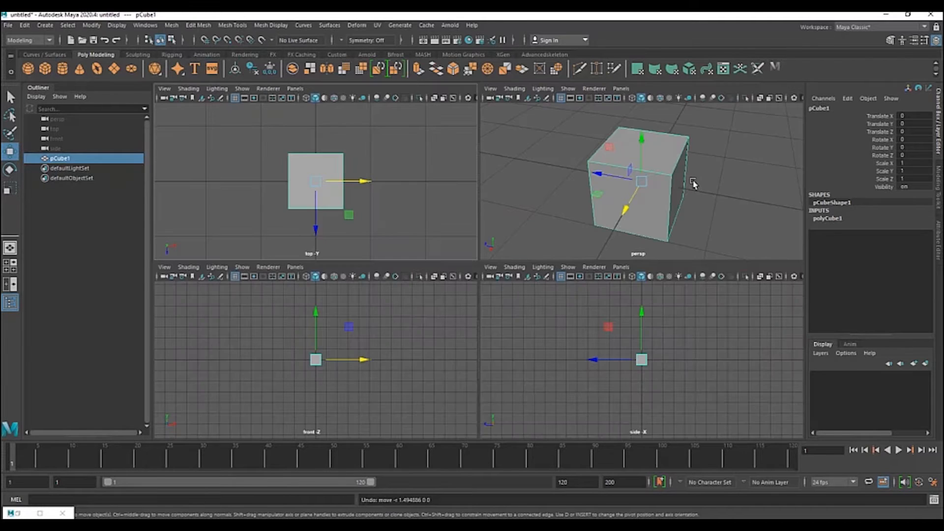
{"action": "key", "text": "space"}
{"action": "scroll", "coordinate": [508, 258], "scroll_direction": "up", "scroll_amount": 3}
{"action": "left_click_drag", "start_coordinate": [480, 220], "coordinate": [480, 108]}
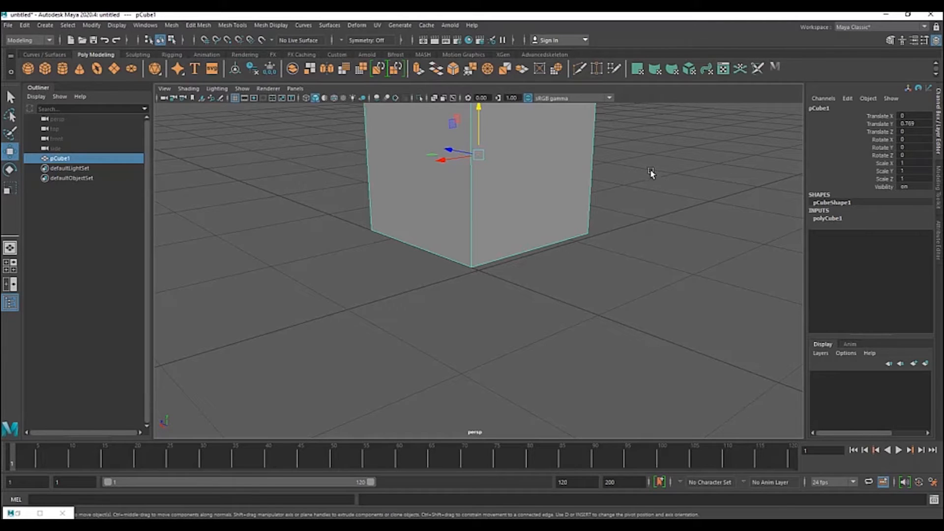
{"action": "middle_click_drag", "start_coordinate": [650, 168], "coordinate": [628, 269], "text": "alt"}
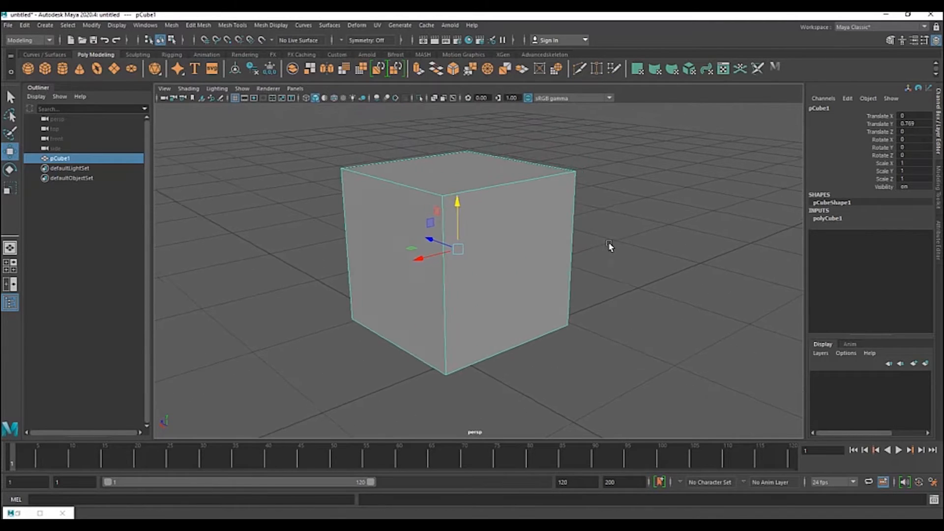
{"action": "left_click_drag", "start_coordinate": [610, 244], "coordinate": [576, 242], "text": "alt"}
{"action": "key", "text": "ctrl+z"}
{"action": "left_click_drag", "start_coordinate": [525, 266], "coordinate": [565, 261], "text": "alt"}
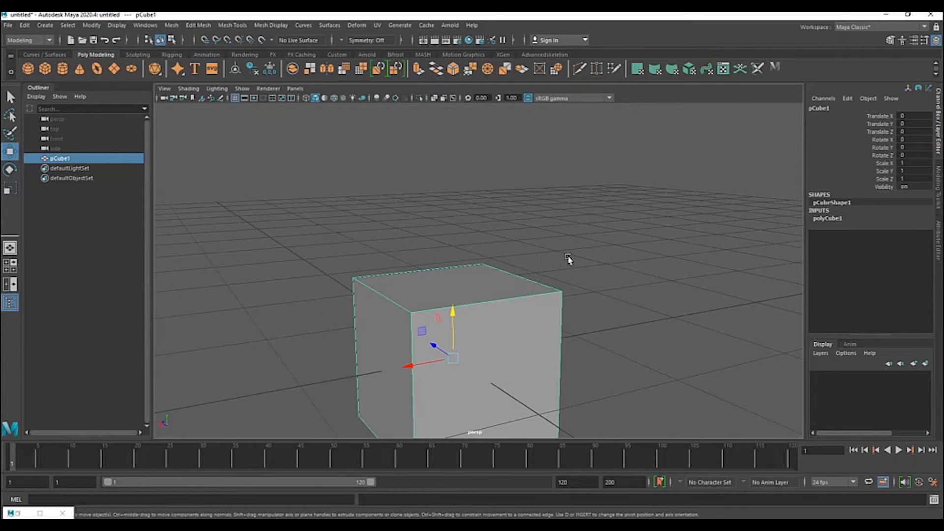
{"action": "left_click_drag", "start_coordinate": [585, 325], "coordinate": [645, 253], "text": "alt"}
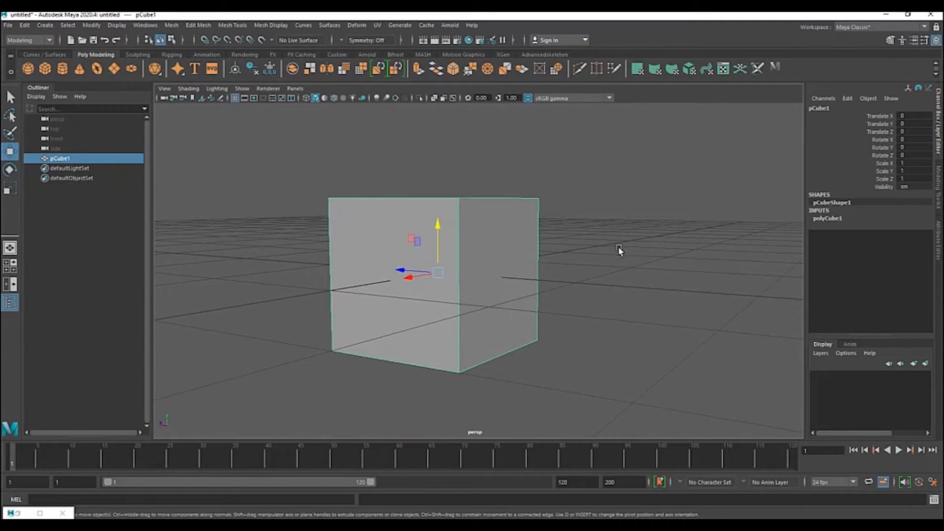
{"action": "left_click_drag", "start_coordinate": [544, 228], "coordinate": [581, 248], "text": "alt"}
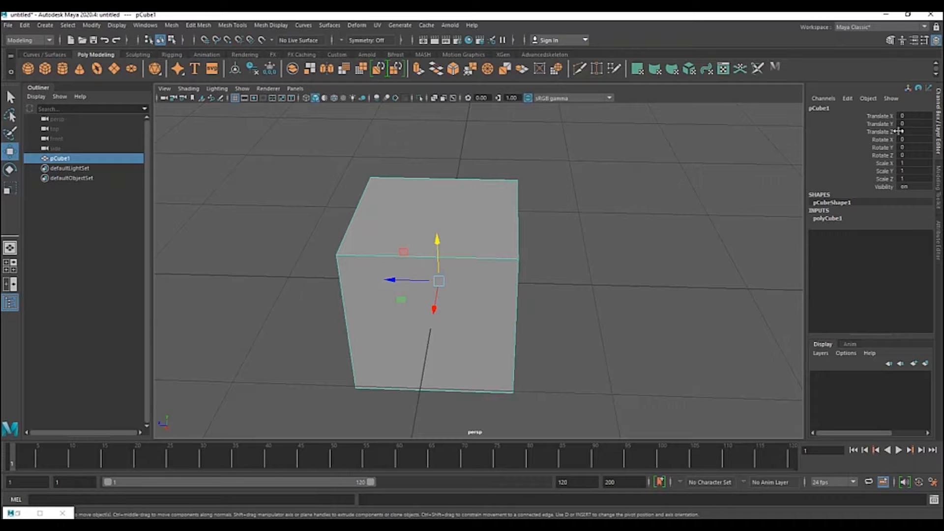
{"action": "left_click_drag", "start_coordinate": [558, 257], "coordinate": [533, 249], "text": "alt"}
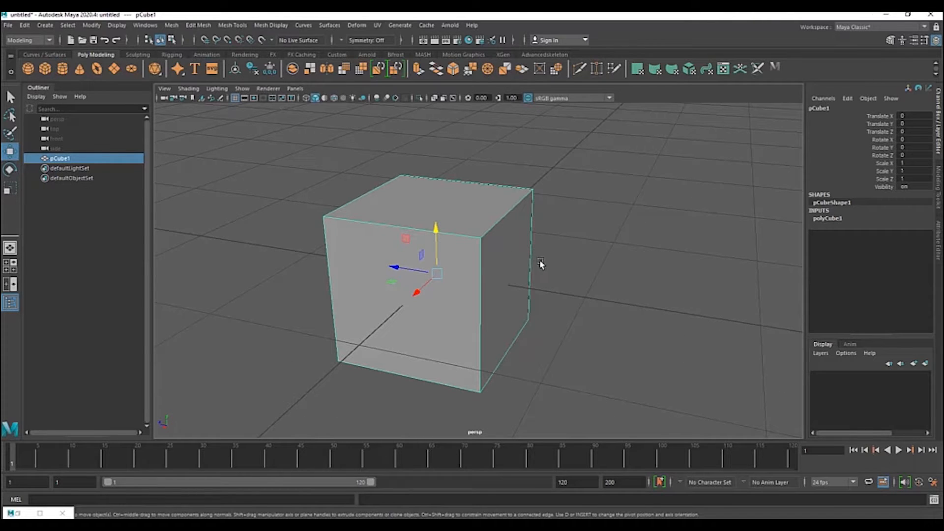
{"action": "right_click_drag", "start_coordinate": [544, 261], "coordinate": [519, 263], "text": "alt"}
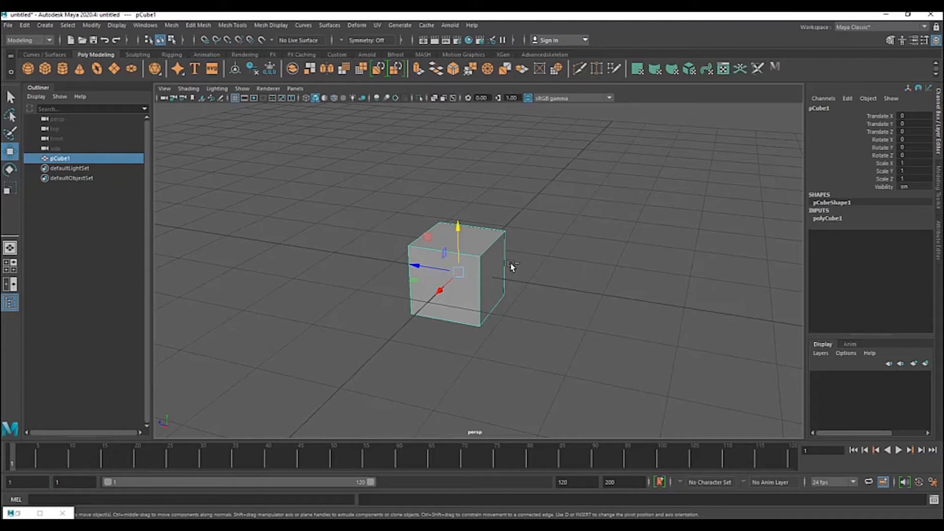
- Duplicate the cube and try moving the copy about 3.76 units along negative Z, undoing that move
{"action": "key", "text": "ctrl+d"}
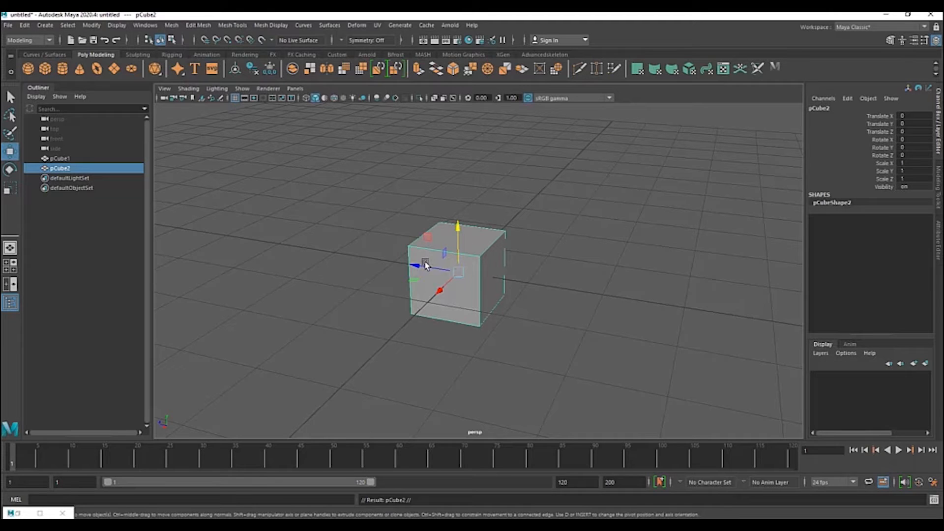
{"action": "left_click_drag", "start_coordinate": [415, 266], "coordinate": [687, 345]}
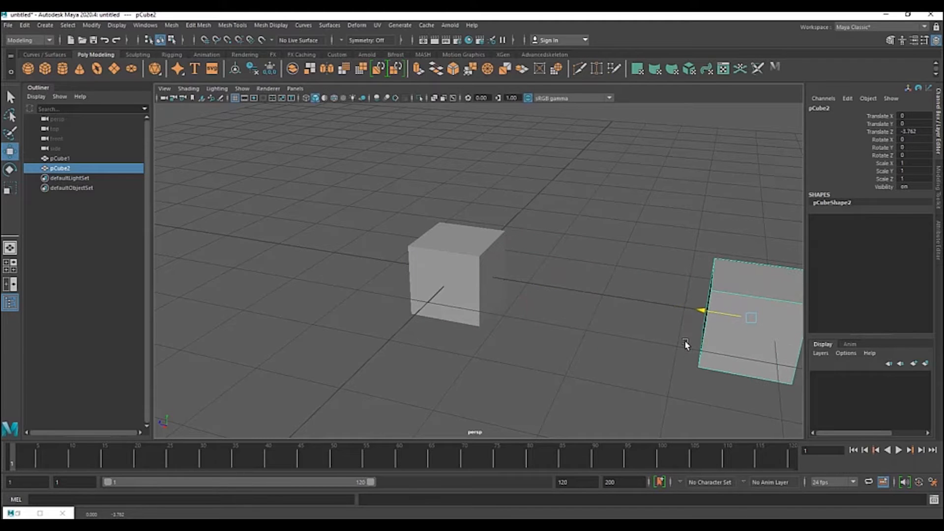
{"action": "left_click", "coordinate": [476, 271]}
{"action": "mouse_move", "coordinate": [553, 317]}
{"action": "left_mouse_down", "text": "alt"}
{"action": "mouse_move", "coordinate": [627, 312]}
{"action": "mouse_move", "coordinate": [544, 301]}
{"action": "left_mouse_up", "text": "alt"}
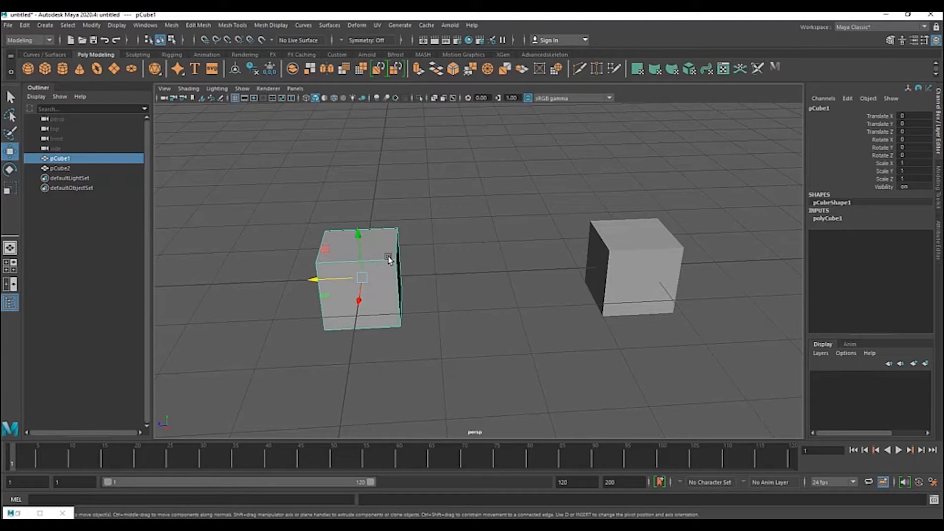
{"action": "left_click", "coordinate": [621, 248]}
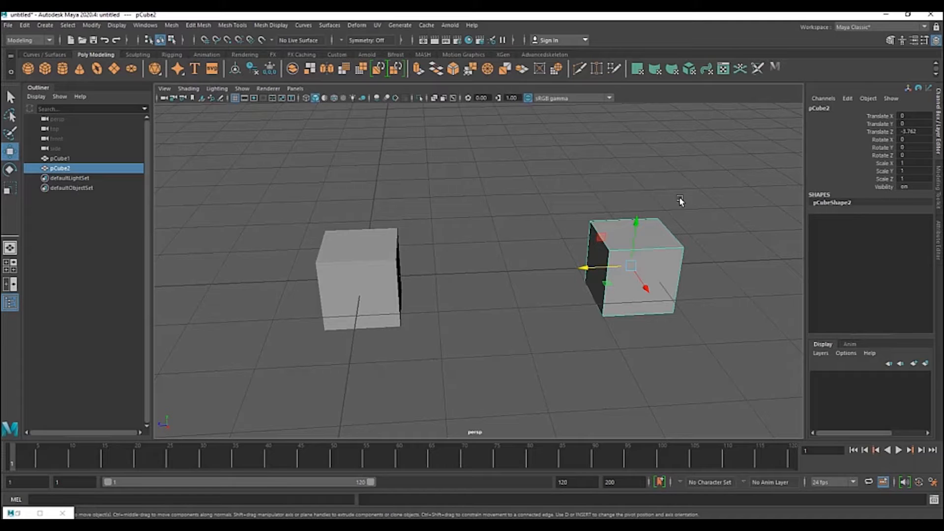
{"action": "key", "text": "ctrl+z"}
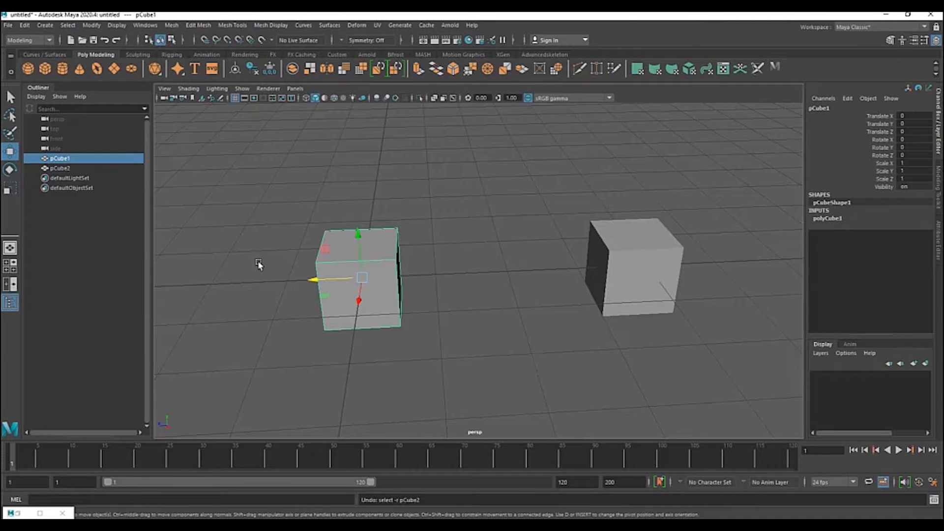
{"action": "middle_click_drag", "start_coordinate": [453, 304], "coordinate": [656, 274], "text": "alt"}
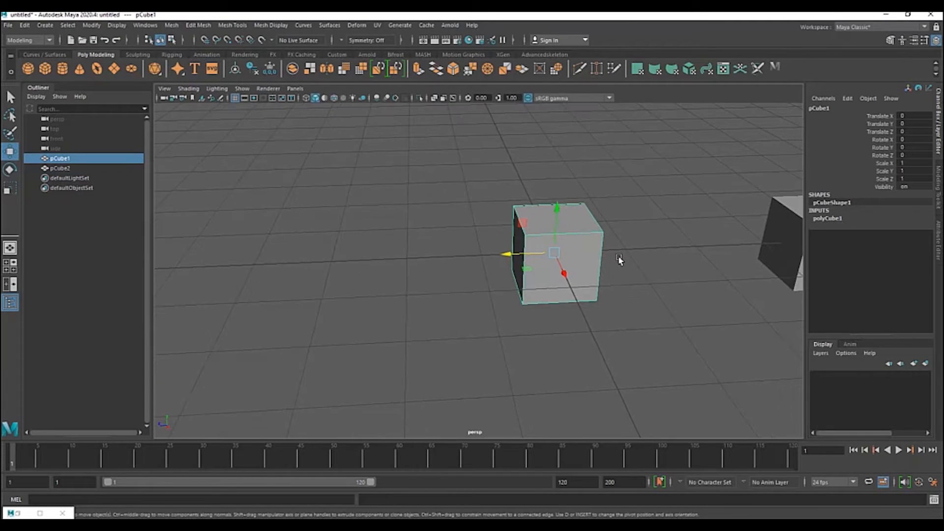
{"action": "key", "text": "ctrl+z"}
{"action": "key", "text": "ctrl+z"}
- Move the duplicated cube along positive Z and set its Translate Z to exactly 4
{"action": "left_click_drag", "start_coordinate": [530, 256], "coordinate": [240, 258]}
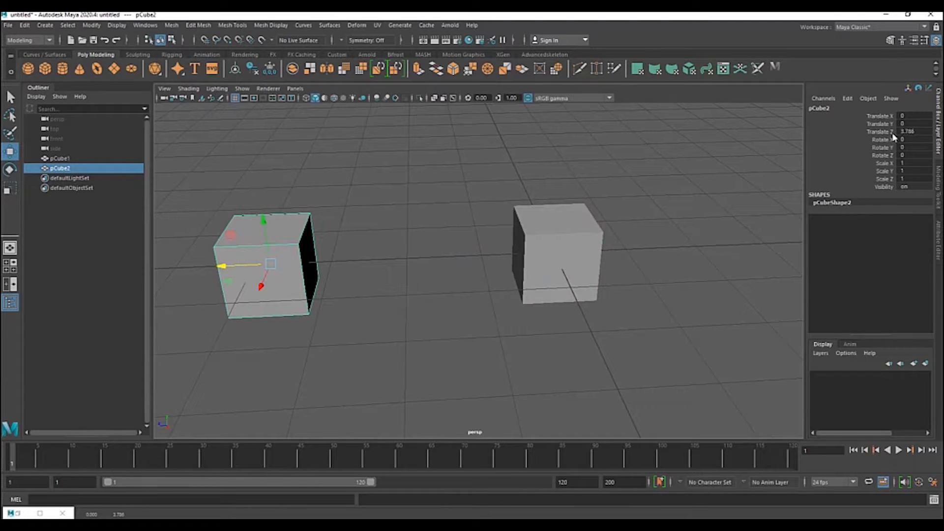
{"action": "left_click_drag", "start_coordinate": [522, 248], "coordinate": [481, 253], "text": "alt"}
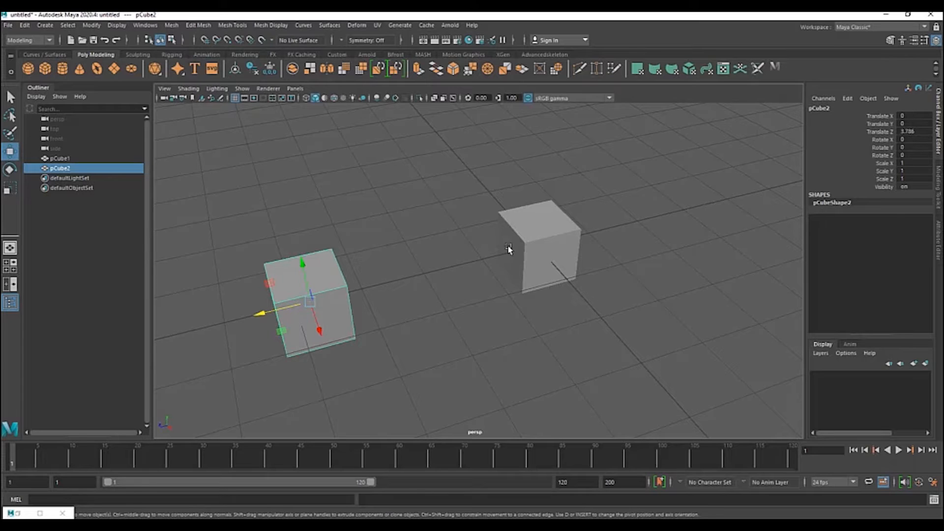
{"action": "left_click_drag", "start_coordinate": [545, 261], "coordinate": [531, 290], "text": "alt"}
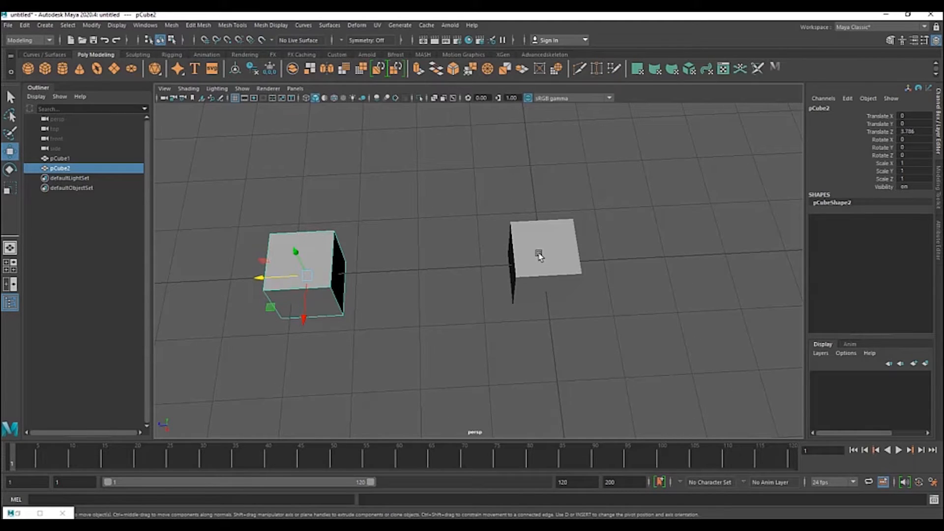
{"action": "double_click", "coordinate": [909, 131]}
{"action": "key", "text": "Return"}
- Compare the Translate Z values of the two cubes and delete the duplicate
{"action": "left_click_drag", "start_coordinate": [546, 229], "coordinate": [537, 256], "text": "alt"}
{"action": "left_click", "coordinate": [538, 255]}
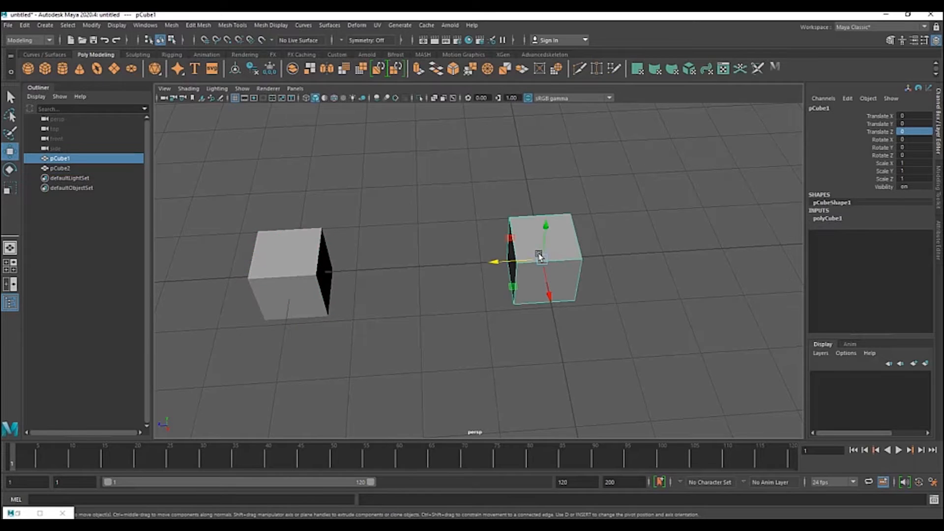
{"action": "left_click", "coordinate": [292, 270], "text": "shift"}
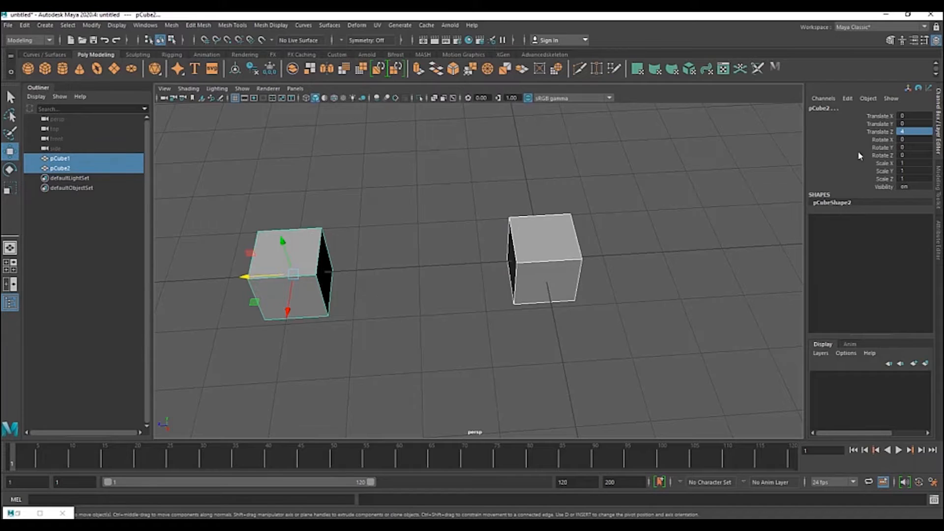
{"action": "left_click", "coordinate": [859, 131]}
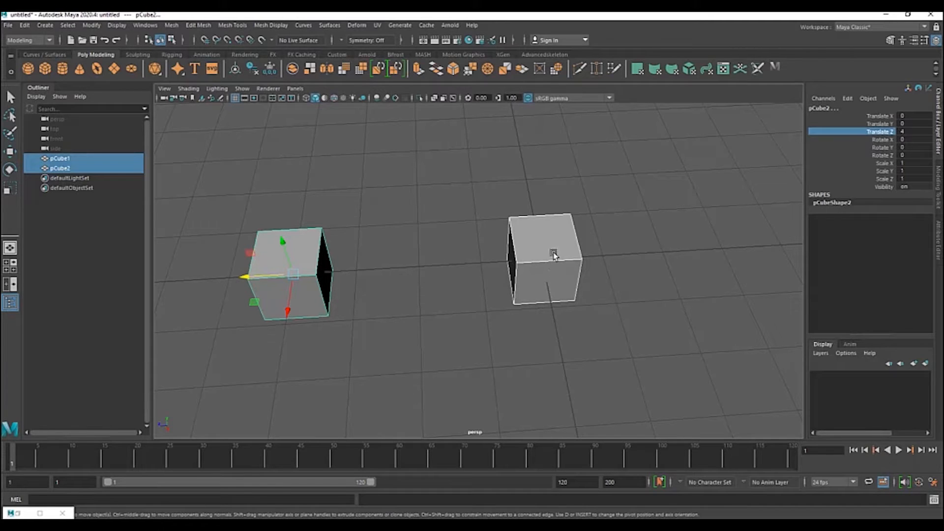
{"action": "left_click", "coordinate": [553, 254]}
{"action": "left_click", "coordinate": [302, 275]}
{"action": "key", "text": "Delete"}
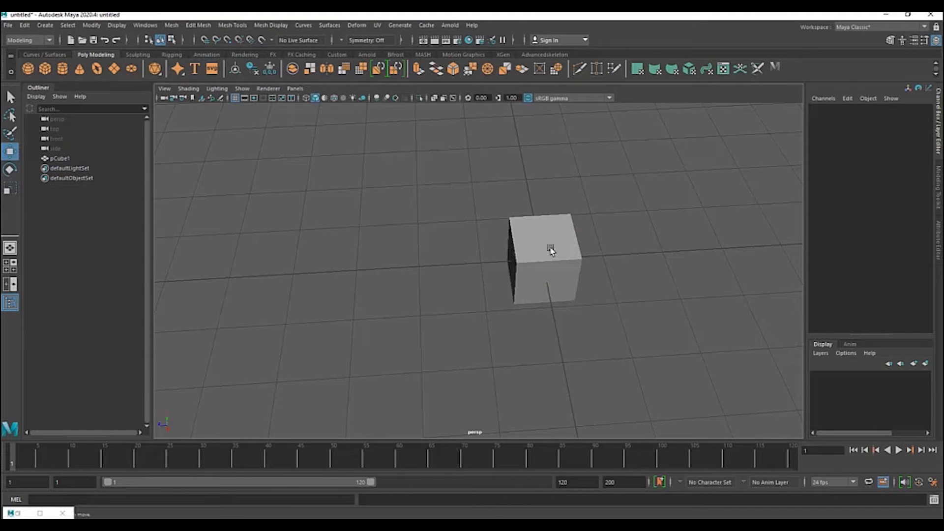
- Duplicate the cube at the origin and raise the copy to a Translate Y of 4
{"action": "left_click", "coordinate": [566, 255]}
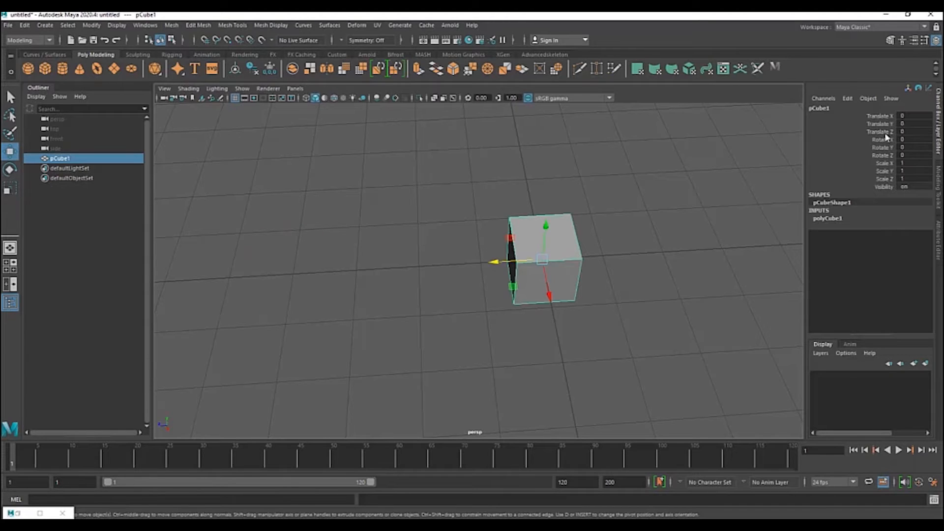
{"action": "left_click_drag", "start_coordinate": [568, 257], "coordinate": [619, 217], "text": "alt"}
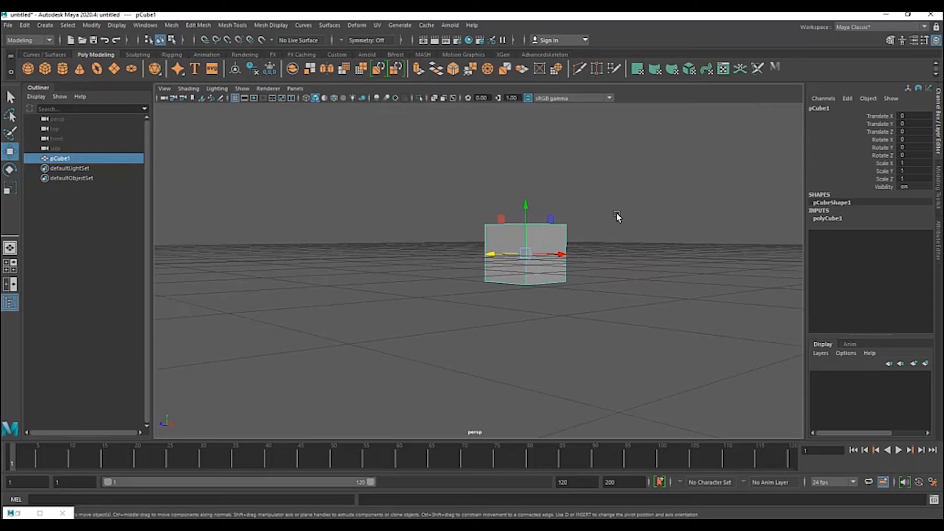
{"action": "key", "text": "ctrl+d"}
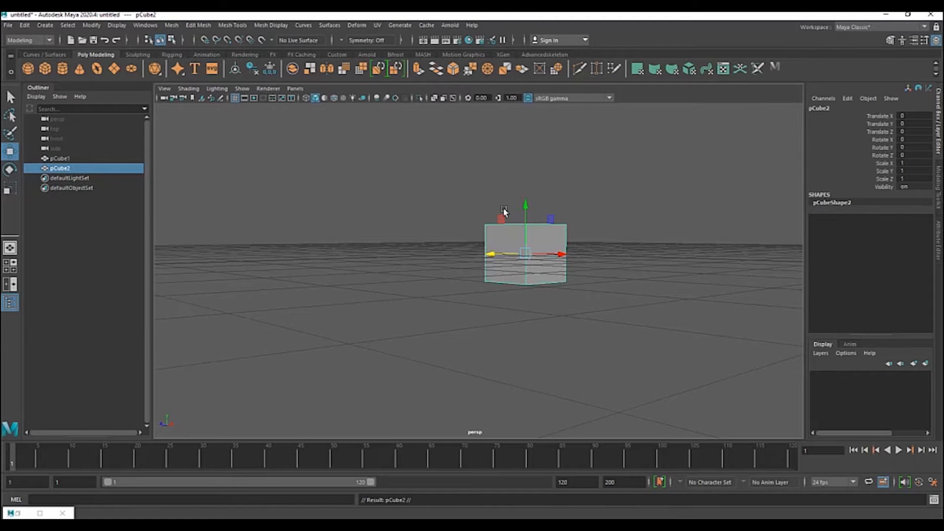
{"action": "left_click_drag", "start_coordinate": [526, 205], "coordinate": [527, 63]}
{"action": "left_click_drag", "start_coordinate": [531, 152], "coordinate": [533, 259], "text": "alt"}
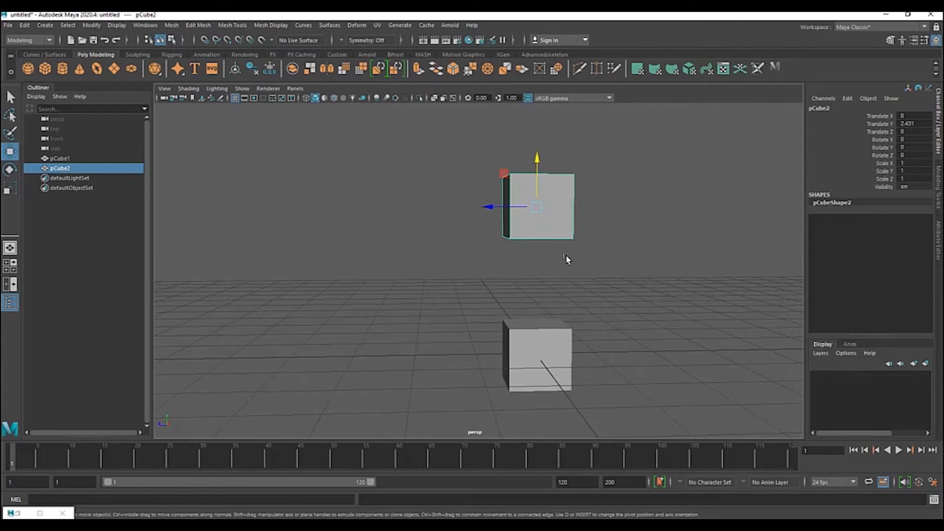
{"action": "double_click", "coordinate": [915, 123]}
{"action": "key", "text": "Return"}
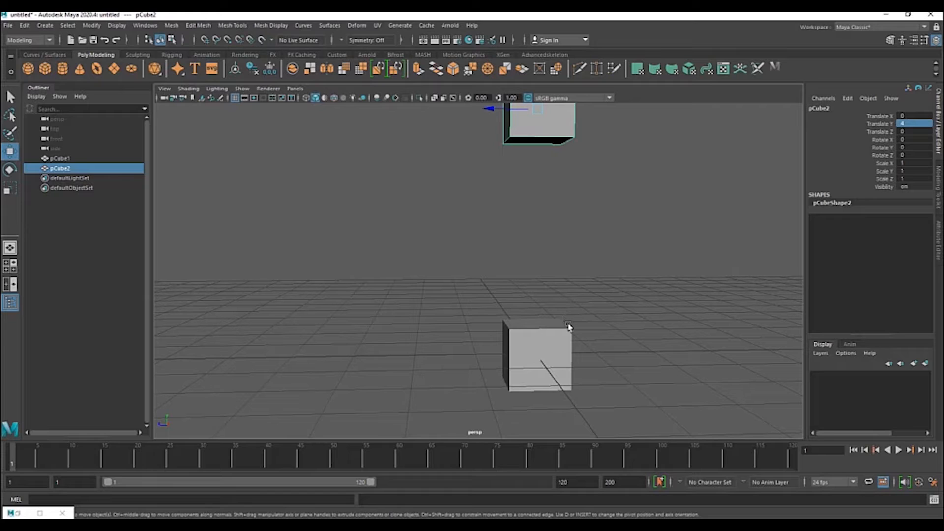
- Duplicate the origin cube again and move this copy along Z to a Translate Z of 4
{"action": "left_click", "coordinate": [552, 347]}
{"action": "key", "text": "ctrl+d"}
{"action": "left_click_drag", "start_coordinate": [491, 352], "coordinate": [246, 370]}
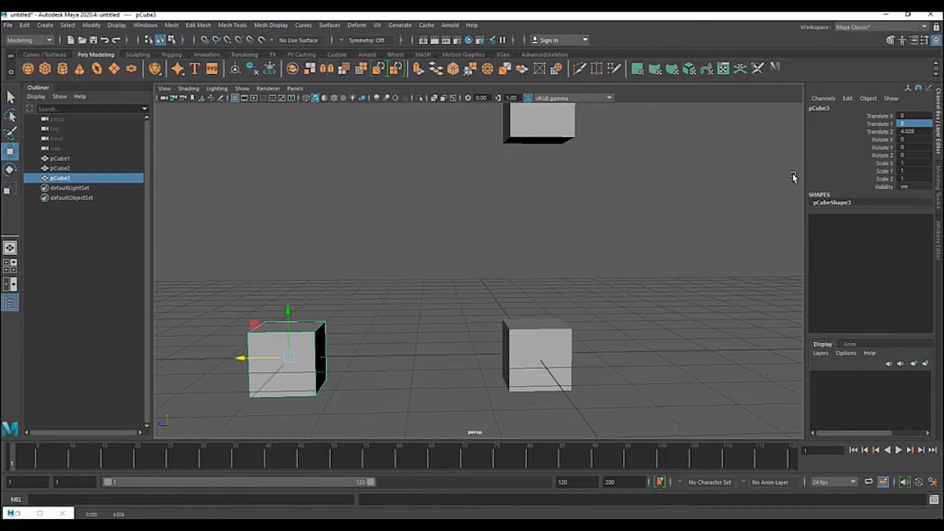
{"action": "double_click", "coordinate": [920, 131]}
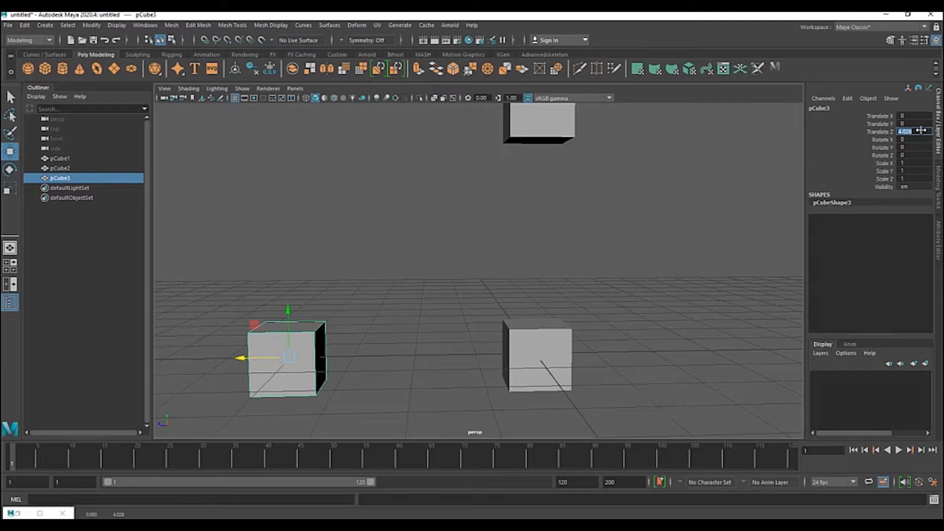
{"action": "key", "text": "Return"}
- Make another duplicate of the origin cube and move it along X to a Translate X of 4
{"action": "left_click", "coordinate": [541, 334]}
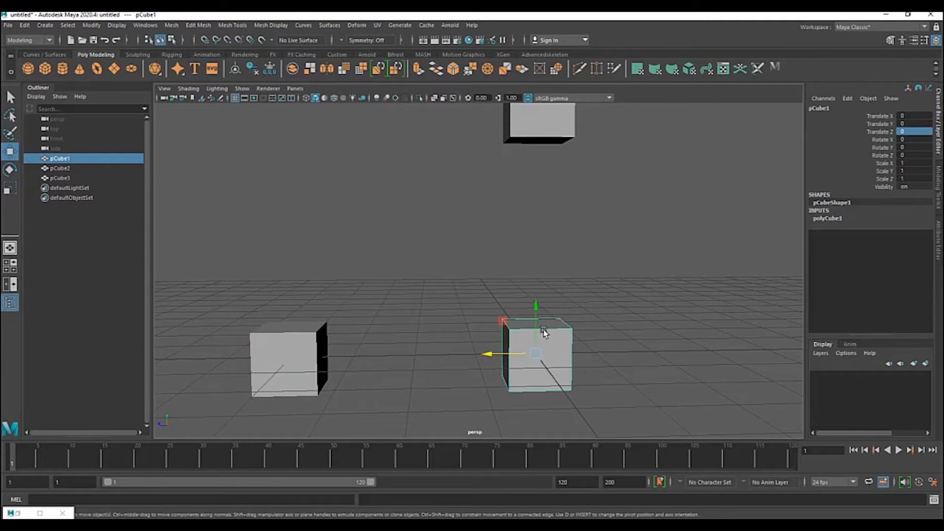
{"action": "left_click_drag", "start_coordinate": [501, 392], "coordinate": [545, 398], "text": "alt"}
{"action": "key", "text": "ctrl+d"}
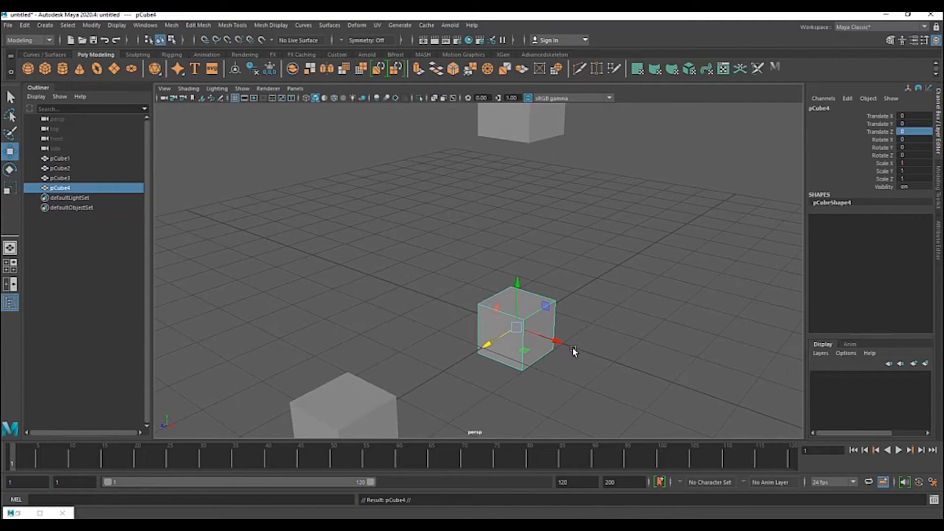
{"action": "left_click_drag", "start_coordinate": [561, 344], "coordinate": [718, 398]}
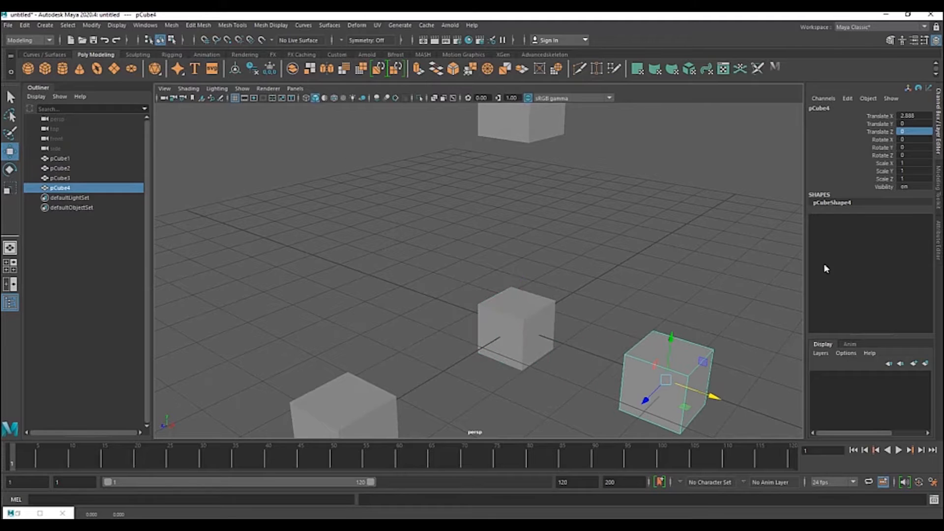
{"action": "double_click", "coordinate": [916, 116]}
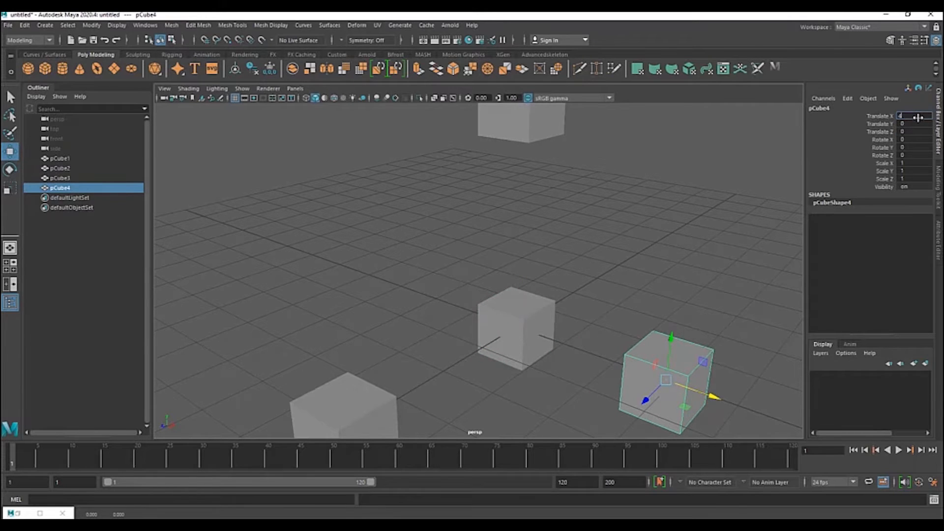
{"action": "type", "text": "4"}
{"action": "key", "text": "Return"}
- Examine the arrangement of the four cubes from several angles, selecting each cube in turn
{"action": "left_click_drag", "start_coordinate": [698, 177], "coordinate": [648, 227], "text": "alt"}
{"action": "left_click_drag", "start_coordinate": [617, 226], "coordinate": [474, 190], "text": "alt"}
{"action": "left_click_drag", "start_coordinate": [493, 331], "coordinate": [422, 297], "text": "alt"}
{"action": "left_click_drag", "start_coordinate": [574, 300], "coordinate": [594, 280], "text": "alt"}
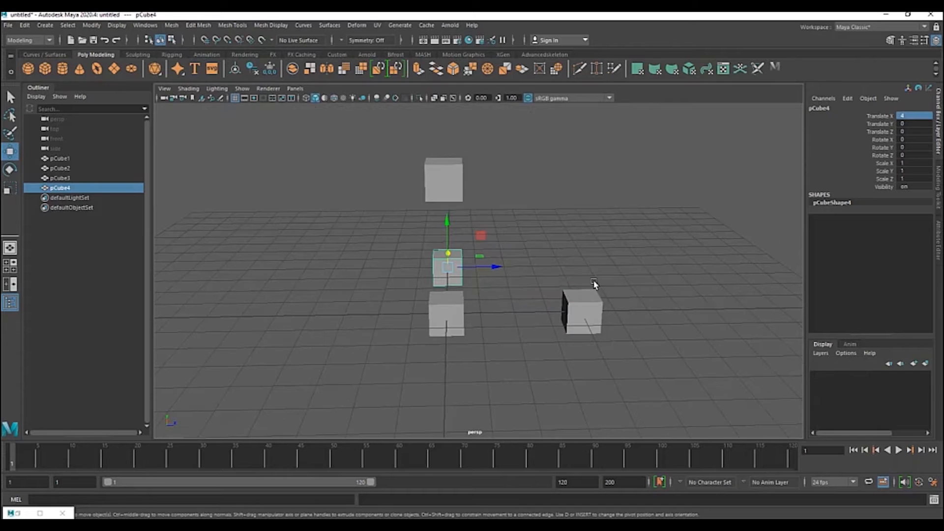
{"action": "left_click", "coordinate": [575, 310]}
{"action": "left_click", "coordinate": [449, 319]}
{"action": "left_click", "coordinate": [450, 258]}
{"action": "left_click", "coordinate": [448, 173]}
{"action": "left_click_drag", "start_coordinate": [521, 191], "coordinate": [674, 196], "text": "alt"}
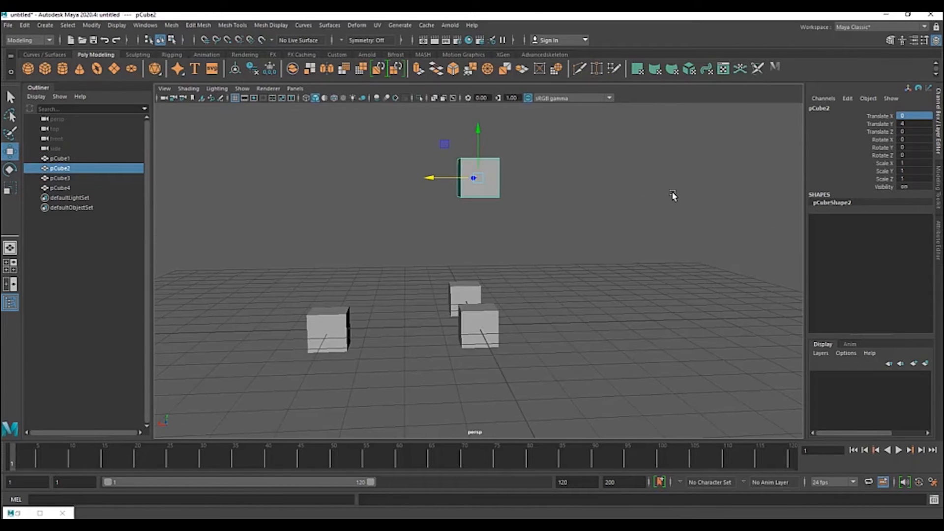
{"action": "scroll", "coordinate": [671, 196], "scroll_direction": "up", "scroll_amount": 4}
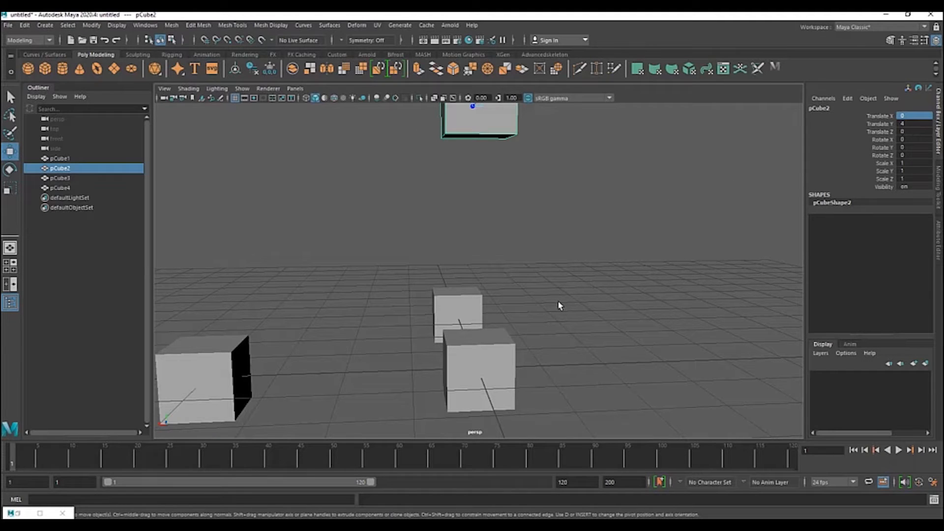
{"action": "left_click_drag", "start_coordinate": [515, 282], "coordinate": [571, 246], "text": "alt"}
{"action": "scroll", "coordinate": [635, 239], "scroll_direction": "down", "scroll_amount": 4}
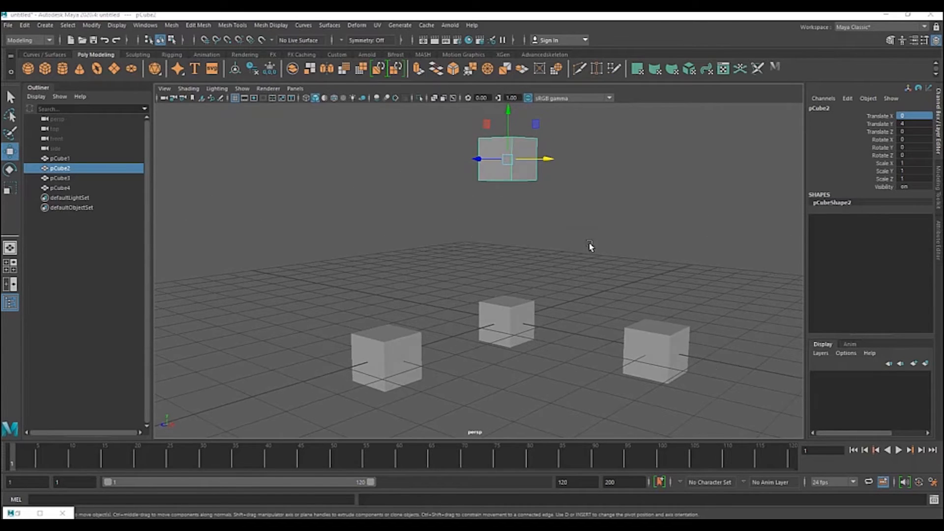
- Inspect the cubes in the maximised front view, selecting the two lower ones, and return to the perspective view
{"action": "key", "text": "space"}
{"action": "key", "text": "space"}
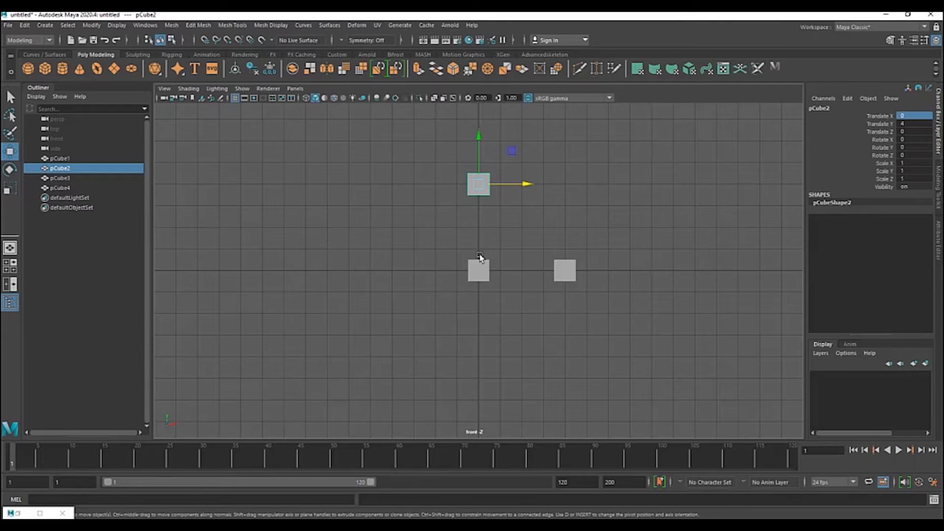
{"action": "left_click", "coordinate": [479, 272]}
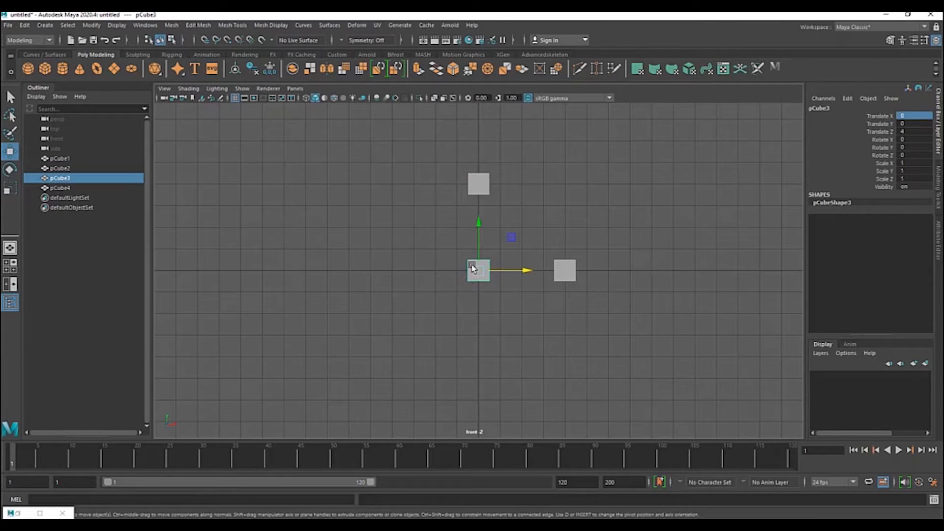
{"action": "left_click", "coordinate": [570, 272]}
{"action": "key", "text": "space"}
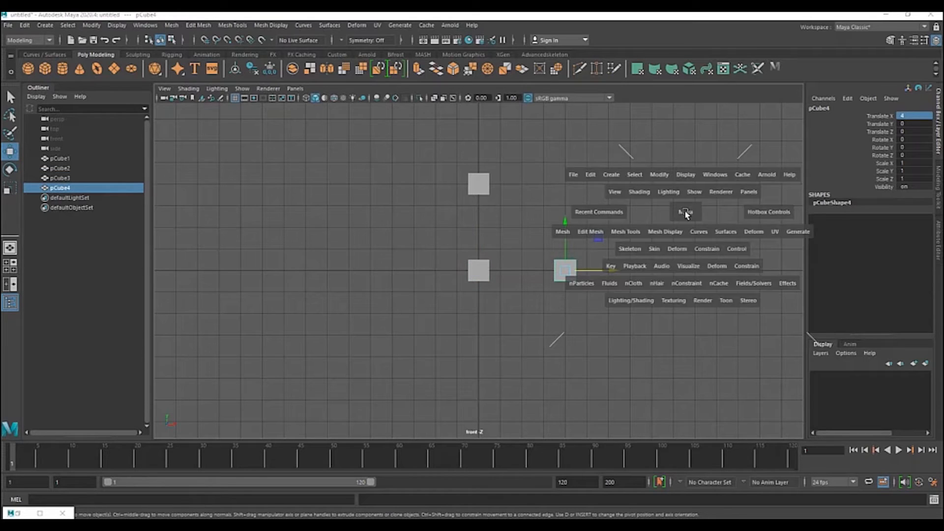
{"action": "key", "text": "space"}
- Show the Modeling Toolkit with the X-axis cube selected and view the four cubes from different sides
{"action": "left_click_drag", "start_coordinate": [696, 205], "coordinate": [605, 199], "text": "alt"}
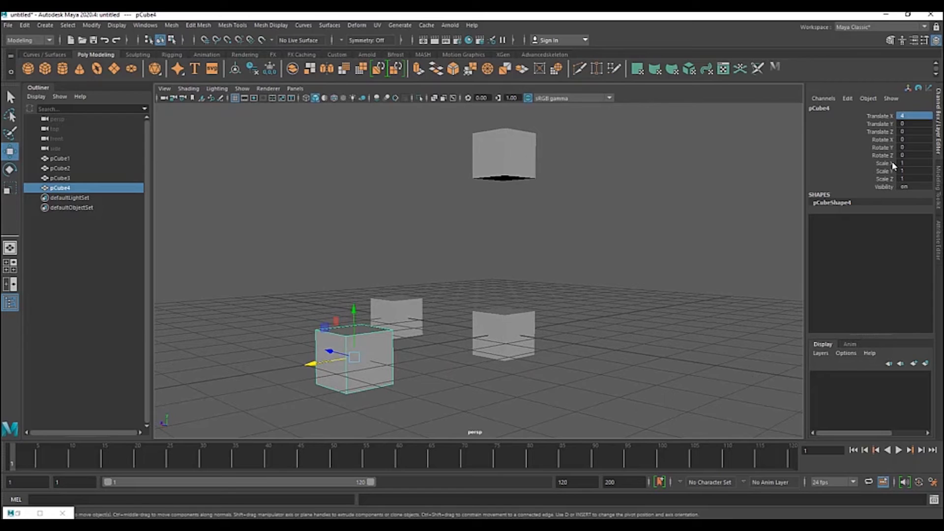
{"action": "left_click", "coordinate": [939, 191]}
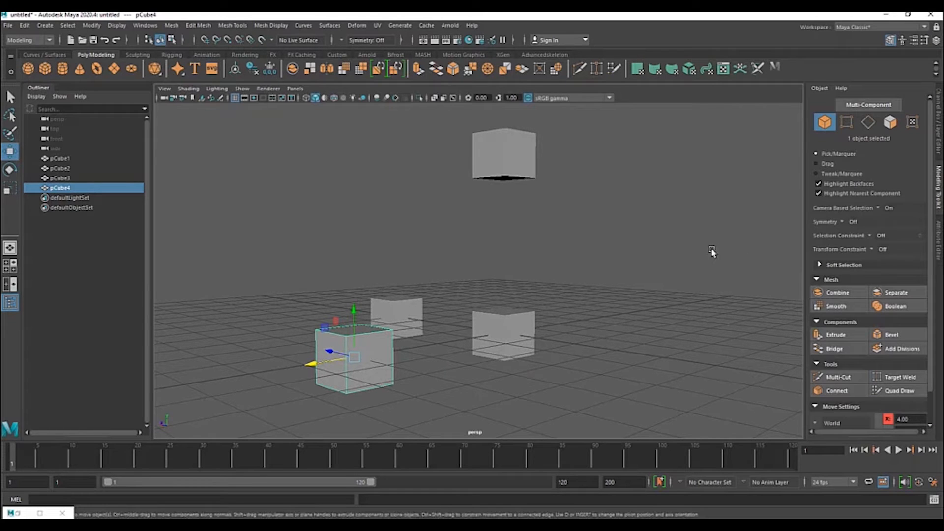
{"action": "left_click_drag", "start_coordinate": [573, 284], "coordinate": [635, 246], "text": "alt"}
{"action": "left_click_drag", "start_coordinate": [561, 241], "coordinate": [736, 242], "text": "alt"}
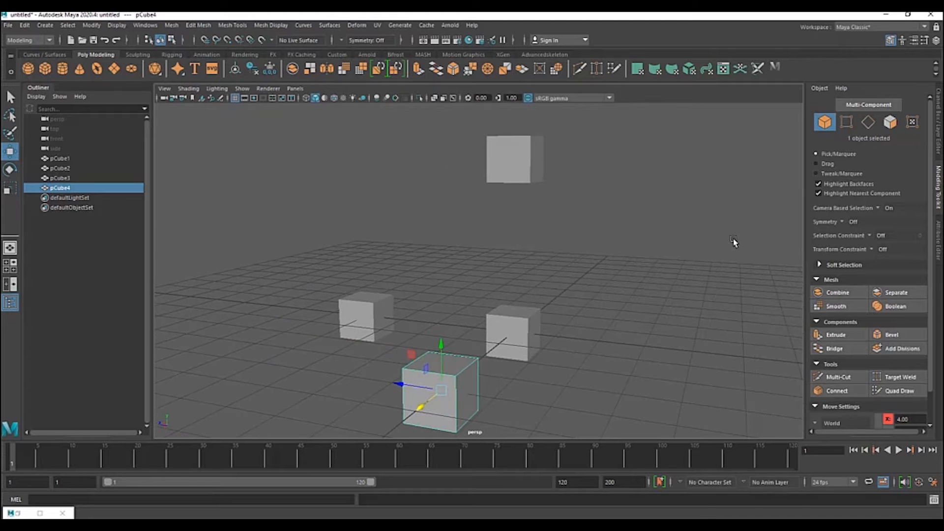
{"action": "left_click_drag", "start_coordinate": [605, 259], "coordinate": [477, 266], "text": "alt"}
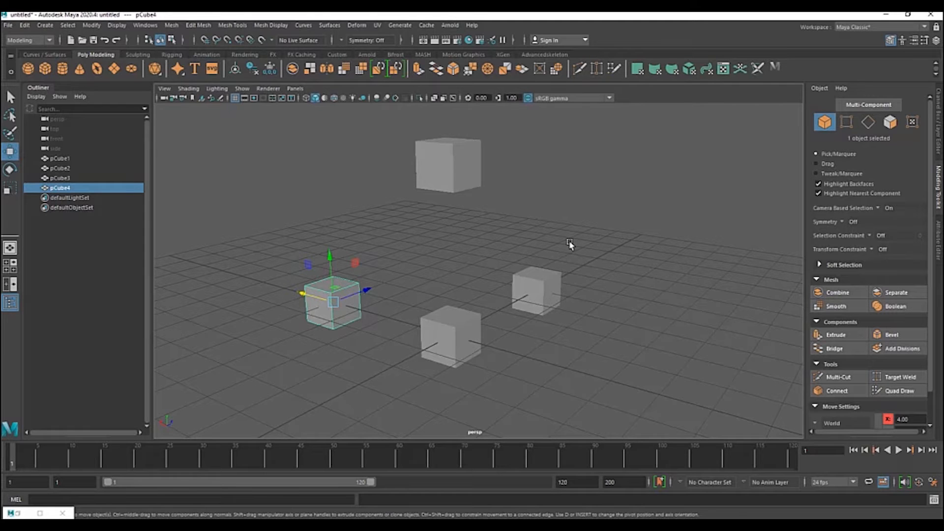
- Try to combine the X-axis cube while it is the only object selected
{"action": "left_click_drag", "start_coordinate": [569, 244], "coordinate": [723, 276], "text": "alt"}
{"action": "left_click", "coordinate": [839, 293]}
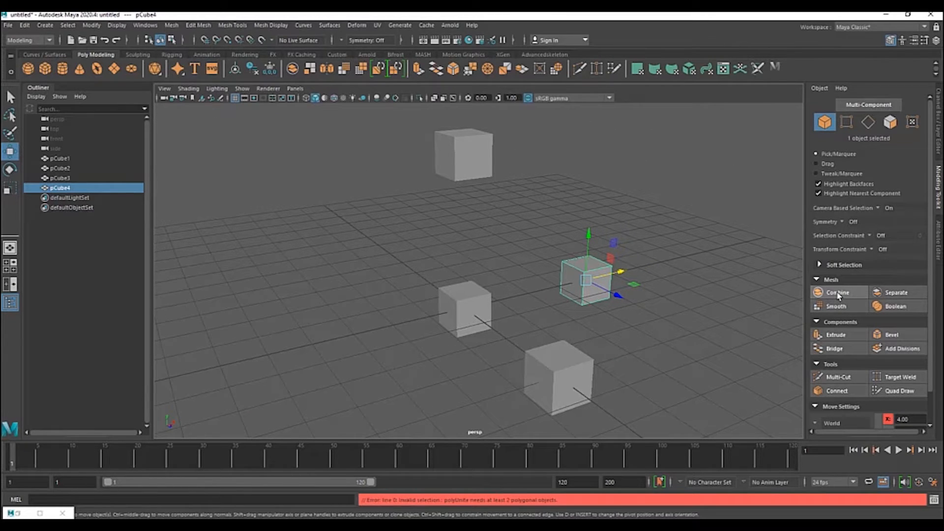
{"action": "left_click_drag", "start_coordinate": [701, 280], "coordinate": [662, 273], "text": "alt"}
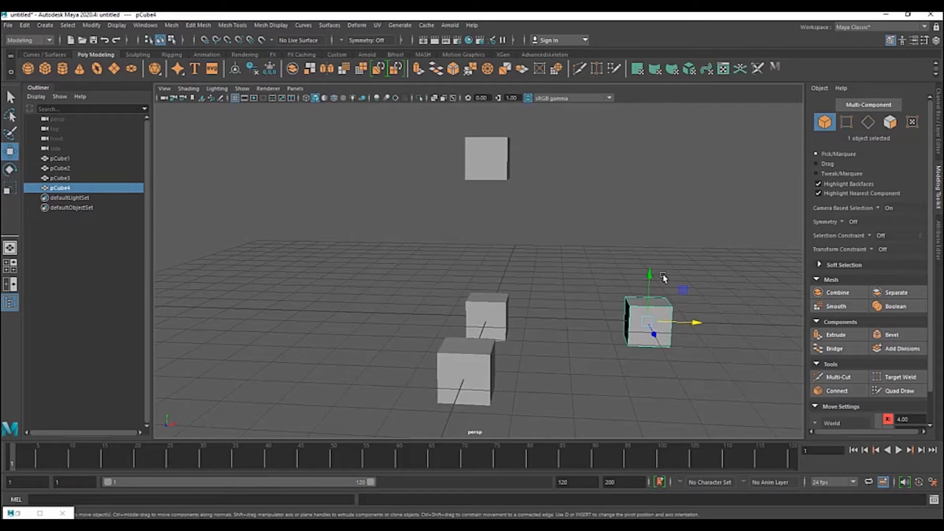
- Select the origin cube and the X-axis cube together and combine them into one mesh
{"action": "left_click", "coordinate": [492, 312], "text": "shift"}
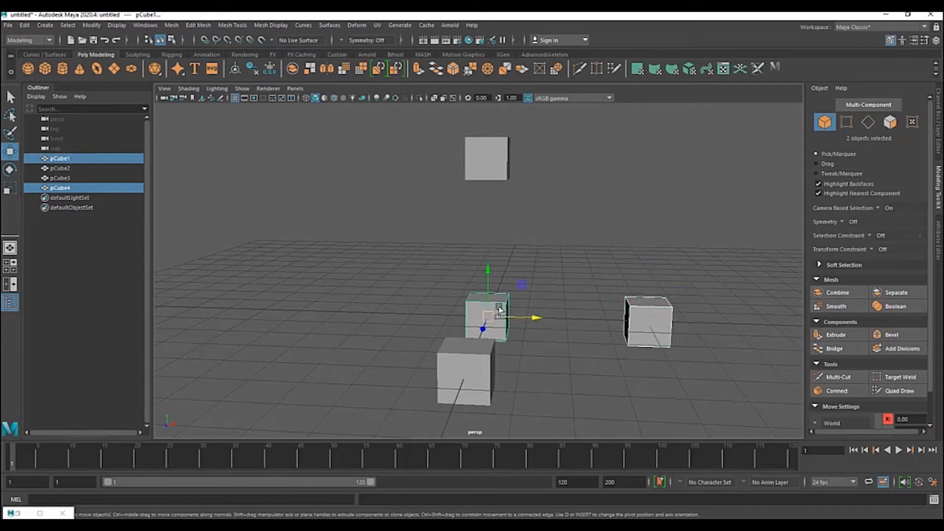
{"action": "left_click_drag", "start_coordinate": [703, 308], "coordinate": [590, 295], "text": "alt"}
{"action": "left_click", "coordinate": [568, 274]}
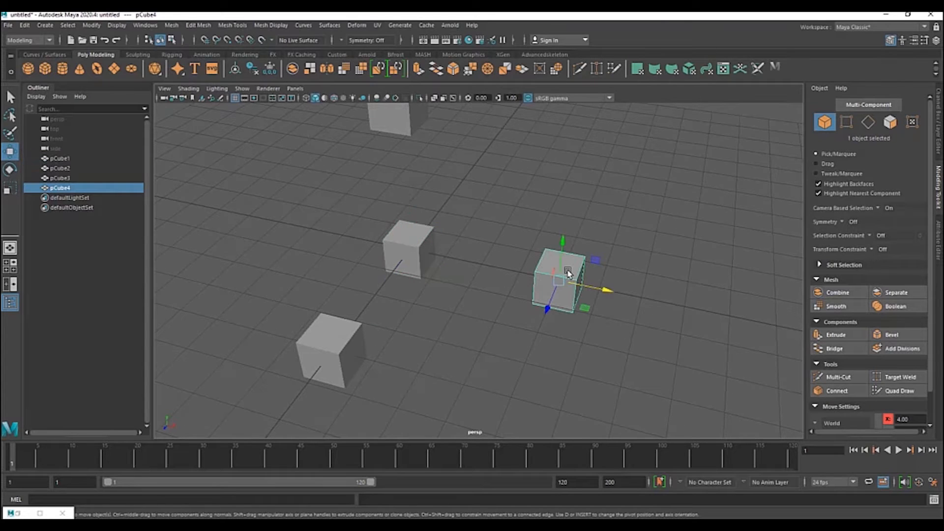
{"action": "left_click", "coordinate": [412, 246]}
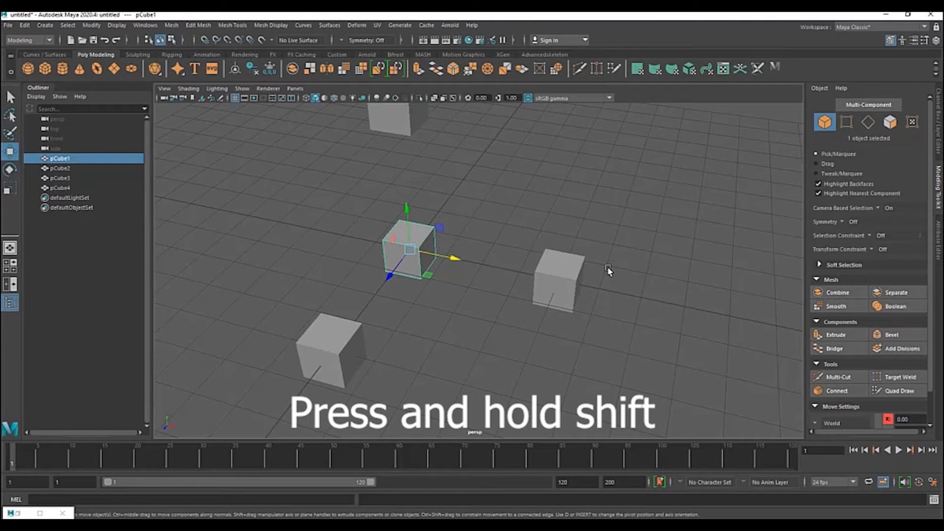
{"action": "left_click", "coordinate": [559, 275], "text": "shift"}
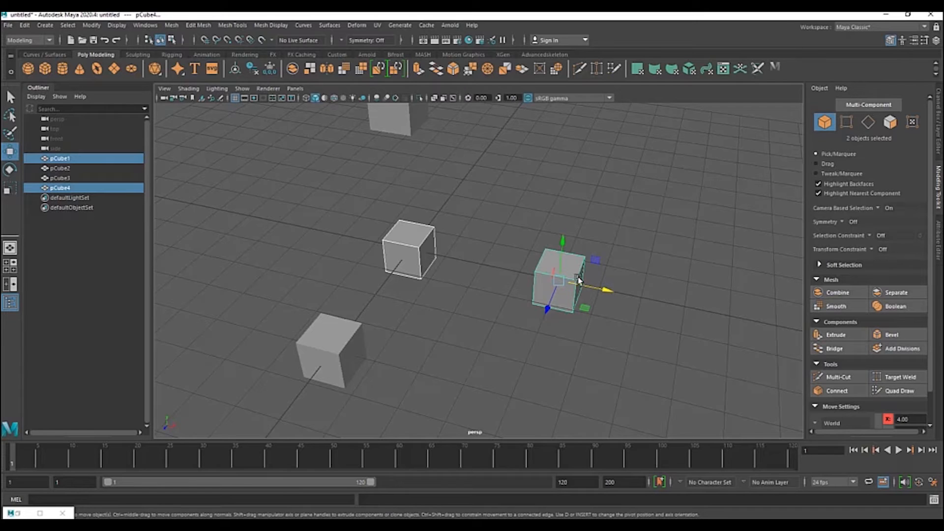
{"action": "mouse_move", "coordinate": [552, 312]}
{"action": "left_mouse_down", "text": "alt"}
{"action": "mouse_move", "coordinate": [603, 325]}
{"action": "mouse_move", "coordinate": [557, 308]}
{"action": "left_mouse_up", "text": "alt"}
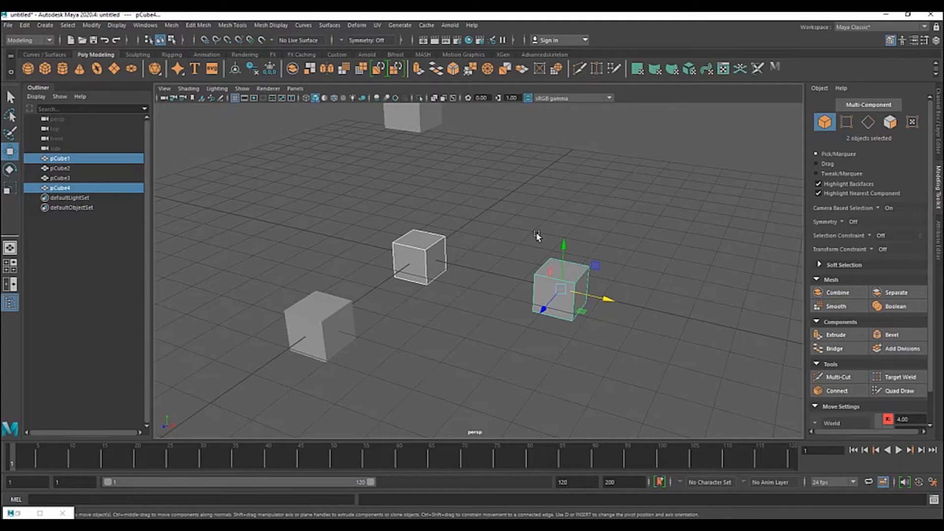
{"action": "left_click_drag", "start_coordinate": [572, 329], "coordinate": [620, 368], "text": "alt"}
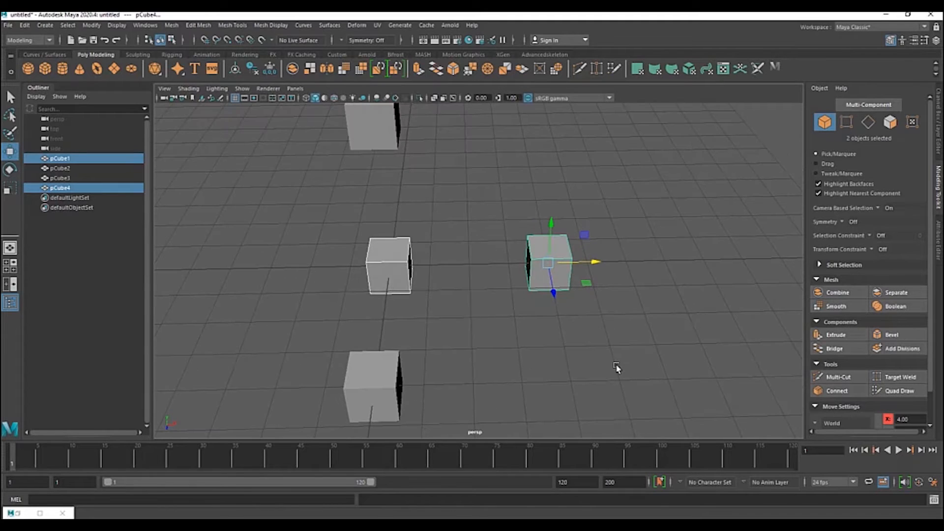
{"action": "left_click", "coordinate": [837, 293]}
{"action": "left_click_drag", "start_coordinate": [603, 293], "coordinate": [571, 279], "text": "alt"}
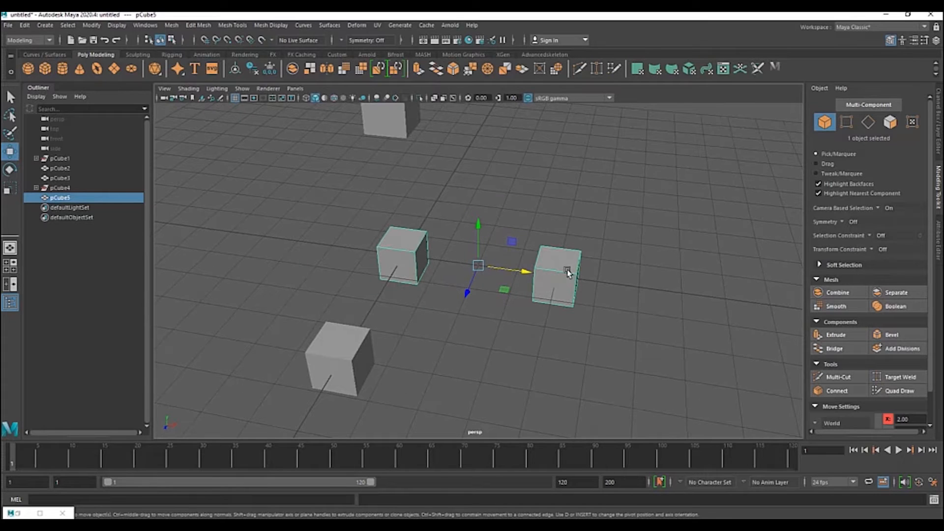
- Move the combined cubes along Z and upward along Y as trials, undoing both moves and the Combine operation
{"action": "left_click_drag", "start_coordinate": [467, 291], "coordinate": [512, 186]}
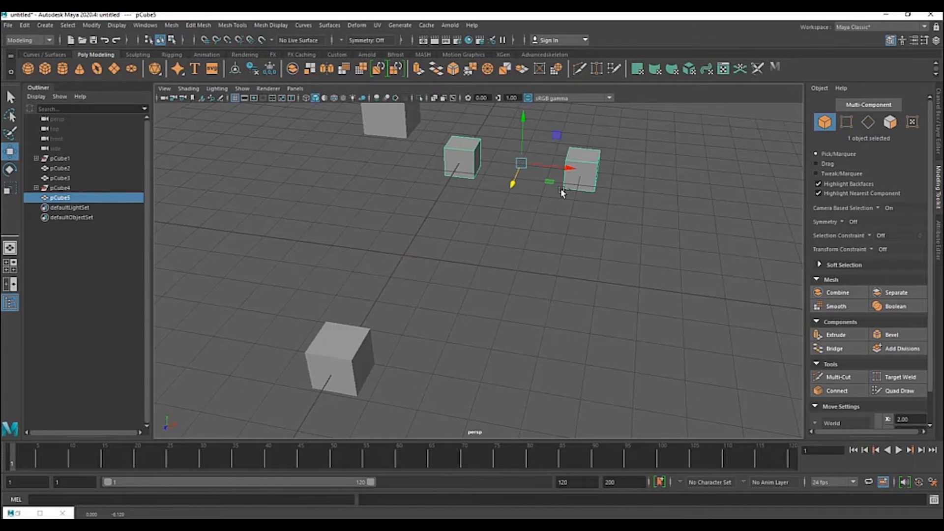
{"action": "key", "text": "ctrl+z"}
{"action": "left_click_drag", "start_coordinate": [624, 249], "coordinate": [536, 254], "text": "alt"}
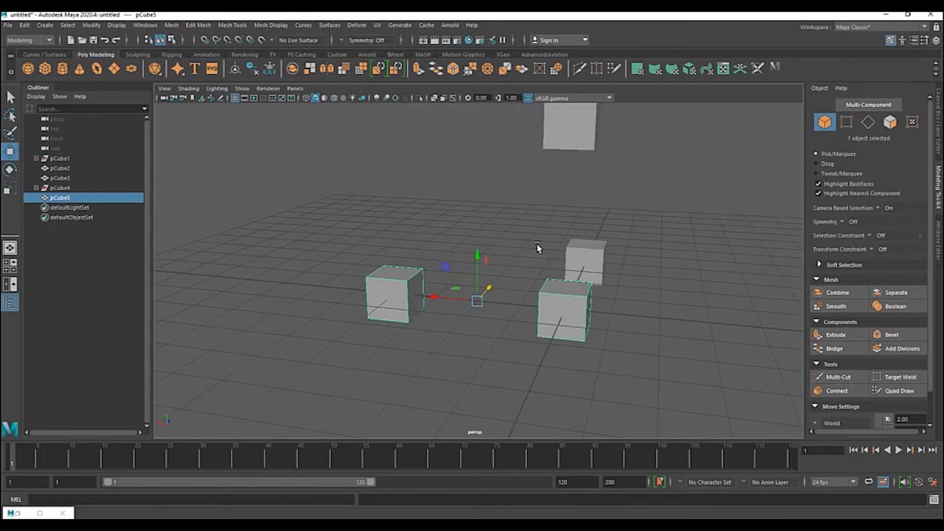
{"action": "left_click_drag", "start_coordinate": [579, 301], "coordinate": [572, 243], "text": "alt"}
{"action": "left_click_drag", "start_coordinate": [486, 235], "coordinate": [490, 177]}
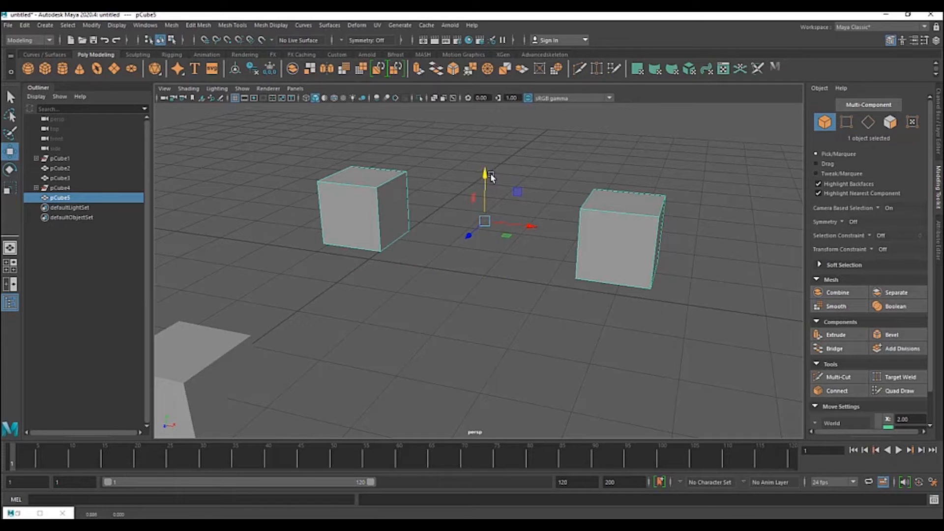
{"action": "key", "text": "ctrl+z"}
{"action": "key", "text": "ctrl+z"}
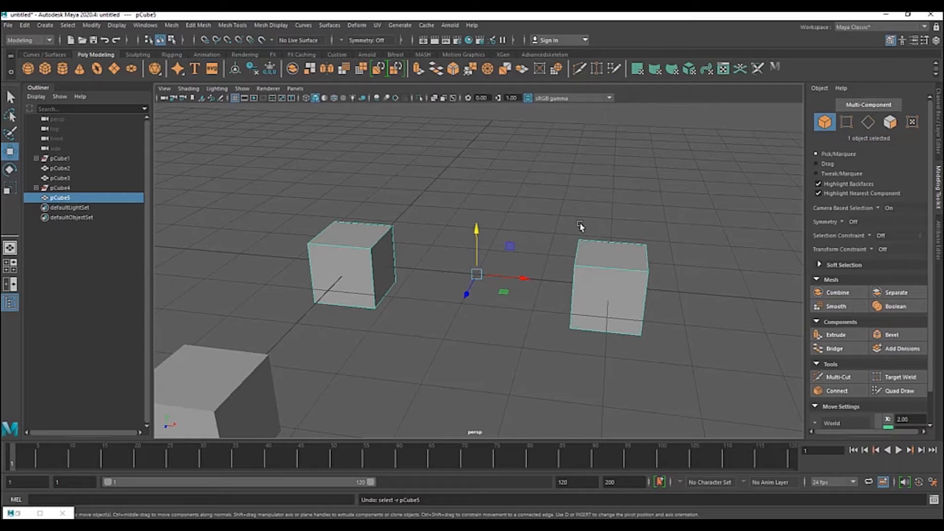
{"action": "key", "text": "ctrl+z"}
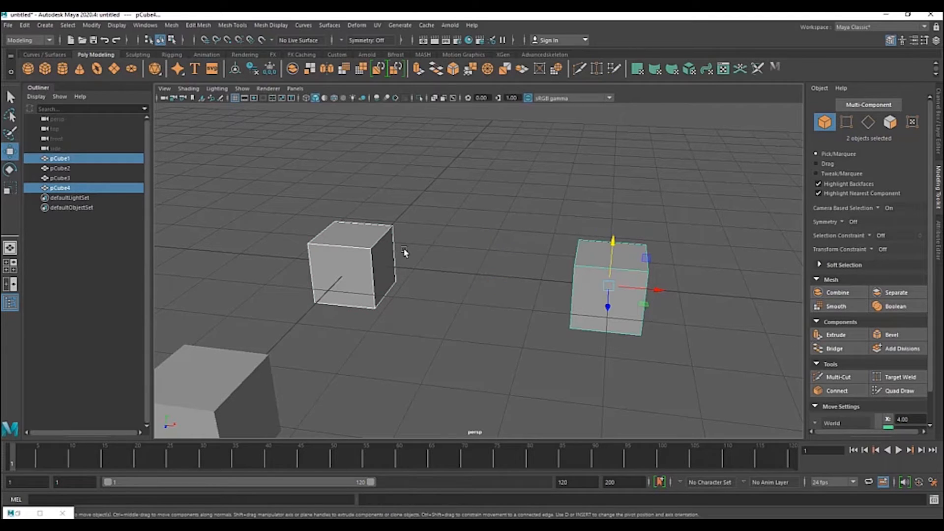
- Select the origin cube and the X-axis cube alternately to check that they are individual objects
{"action": "left_click", "coordinate": [364, 250]}
{"action": "left_click", "coordinate": [619, 267]}
{"action": "left_click", "coordinate": [359, 254]}
{"action": "left_click", "coordinate": [629, 278]}
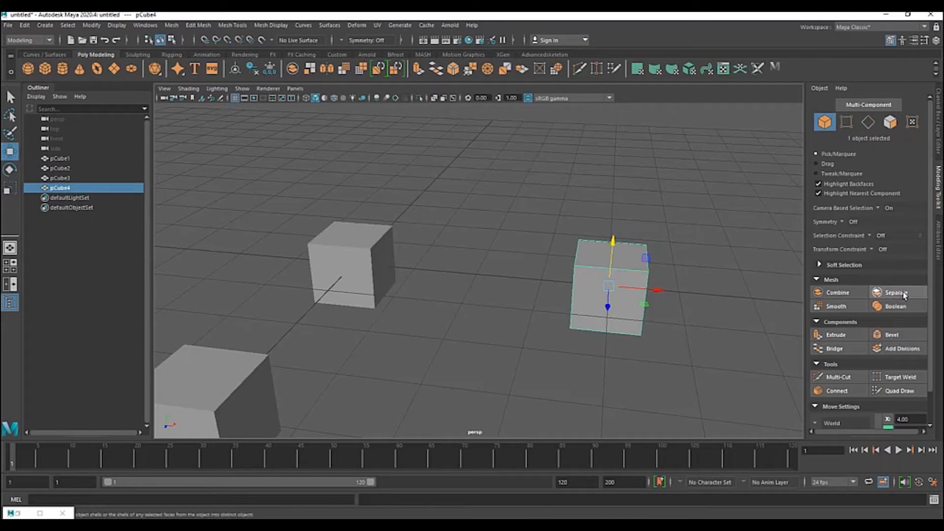
- Combine the origin cube and the X-axis cube into a single mesh again
{"action": "mouse_move", "coordinate": [762, 249]}
{"action": "left_mouse_down", "text": "alt"}
{"action": "mouse_move", "coordinate": [660, 249]}
{"action": "mouse_move", "coordinate": [762, 245]}
{"action": "left_mouse_up", "text": "alt"}
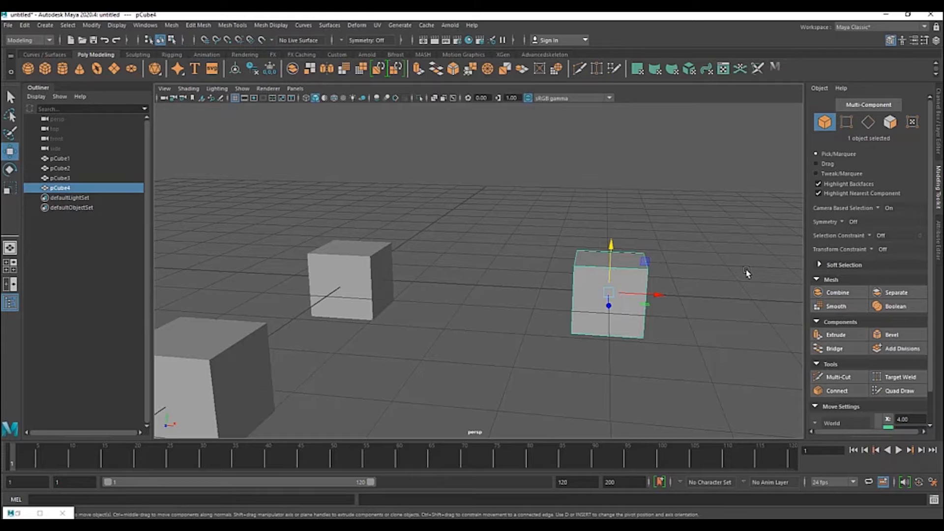
{"action": "left_click", "coordinate": [362, 267]}
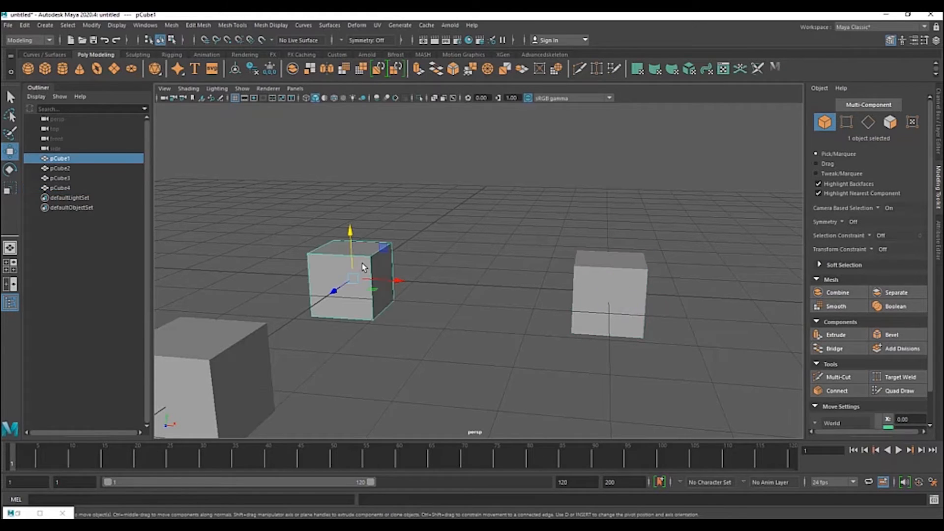
{"action": "left_click", "coordinate": [614, 275], "text": "shift"}
{"action": "left_click", "coordinate": [837, 292]}
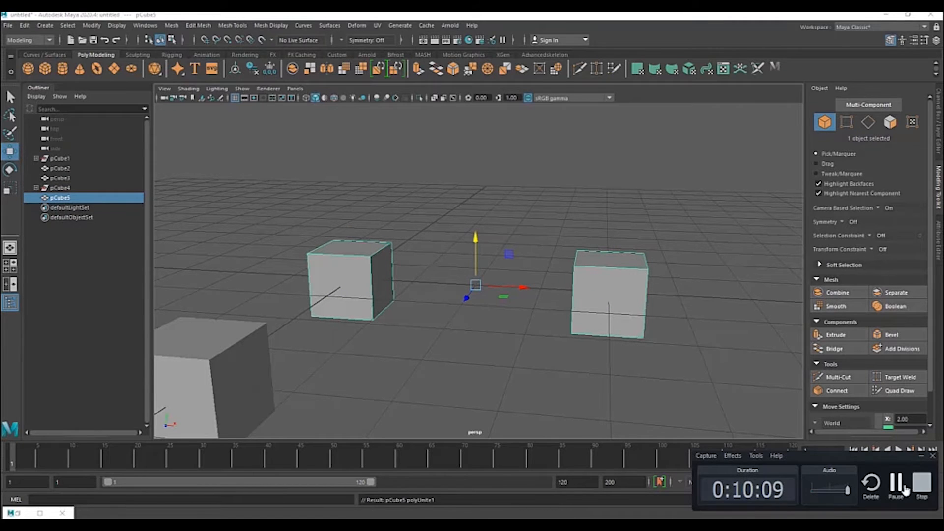
- Try moving the combined pair of cubes along Z, and undo the move
{"action": "left_click_drag", "start_coordinate": [621, 253], "coordinate": [526, 280], "text": "alt"}
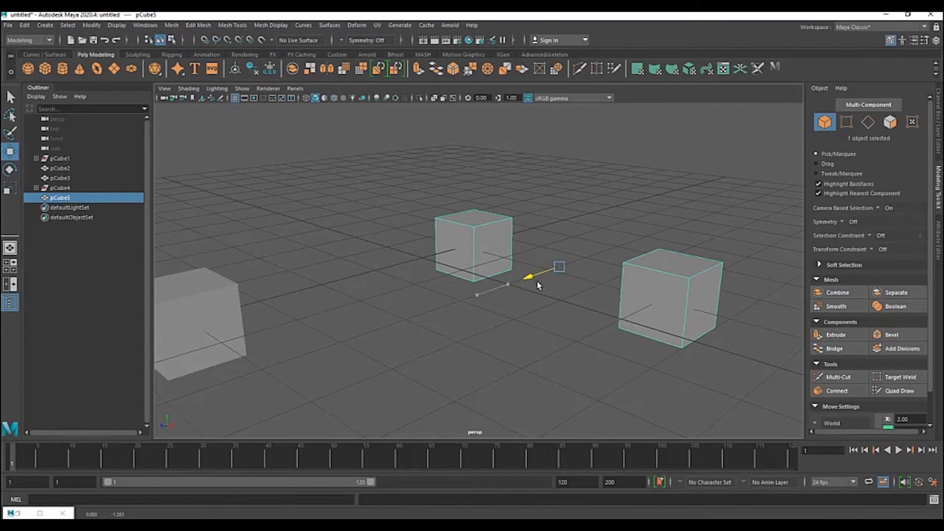
{"action": "key", "text": "ctrl+z"}
{"action": "left_click_drag", "start_coordinate": [644, 268], "coordinate": [687, 269], "text": "alt"}
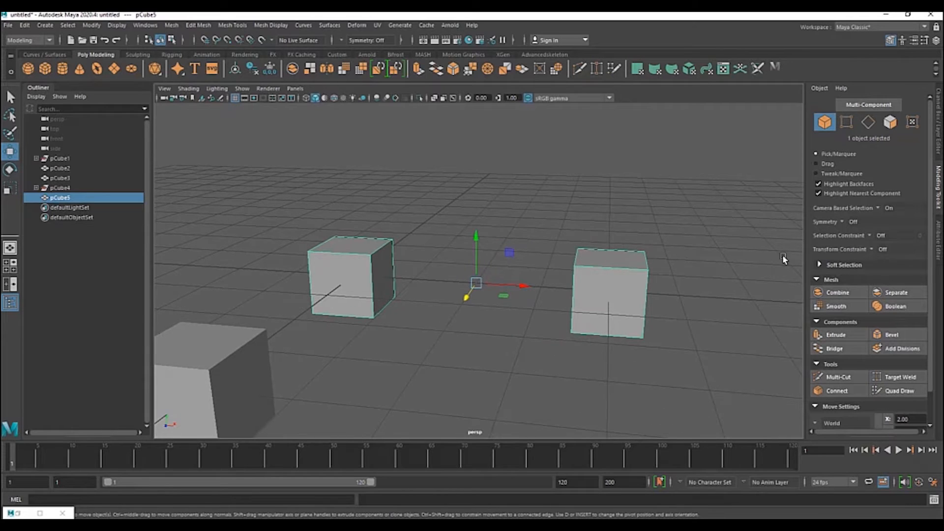
- Separate the combined mesh into its two cubes and select the X-axis cube by itself
{"action": "left_click", "coordinate": [896, 293]}
{"action": "left_click_drag", "start_coordinate": [637, 264], "coordinate": [578, 290], "text": "alt"}
{"action": "left_click", "coordinate": [607, 274]}
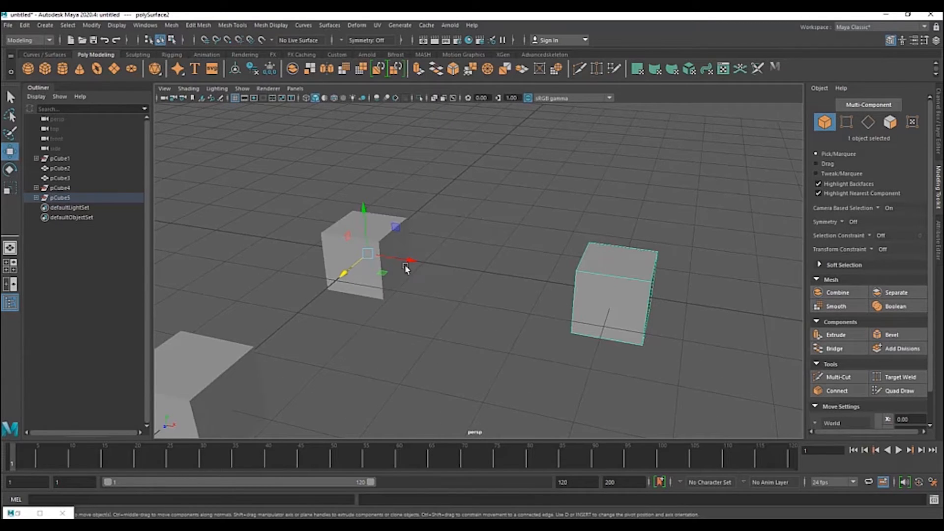
- Add the separated origin cube to the selection and recombine it with the X-axis cube
{"action": "left_click", "coordinate": [327, 242], "text": "shift"}
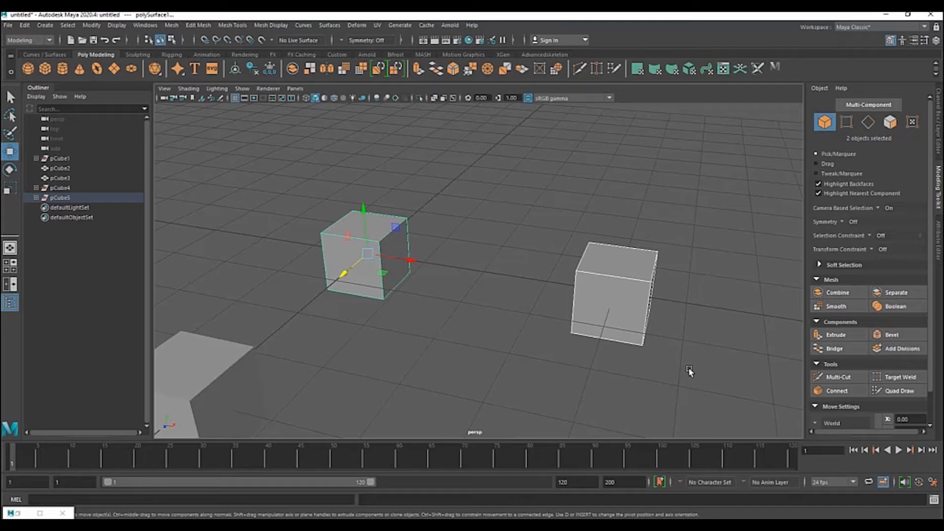
{"action": "left_click_drag", "start_coordinate": [700, 263], "coordinate": [723, 266], "text": "alt"}
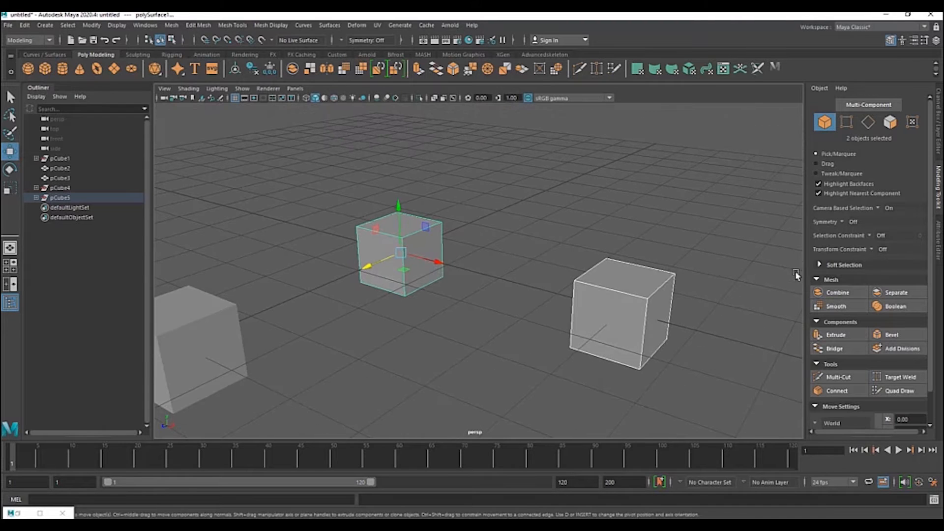
{"action": "left_click", "coordinate": [847, 292]}
{"action": "left_click_drag", "start_coordinate": [643, 276], "coordinate": [638, 205], "text": "alt"}
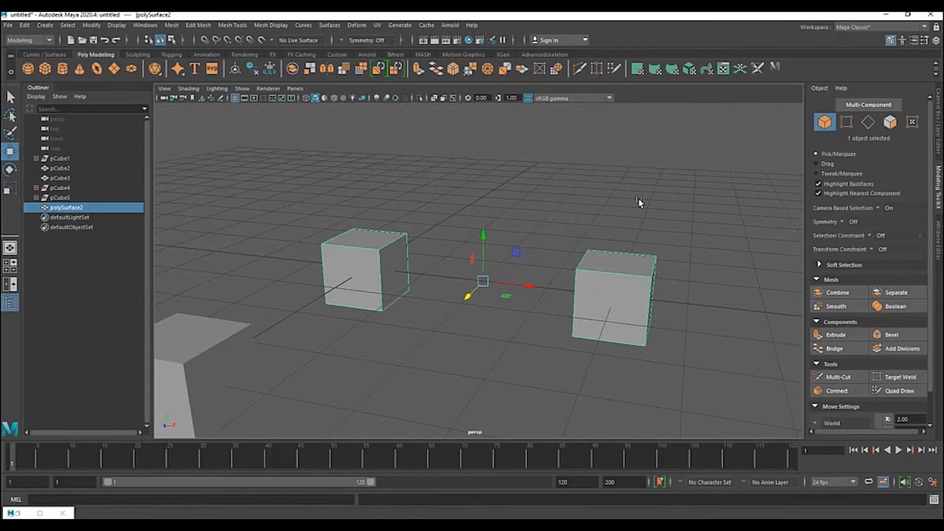
{"action": "left_click_drag", "start_coordinate": [674, 267], "coordinate": [683, 232], "text": "alt"}
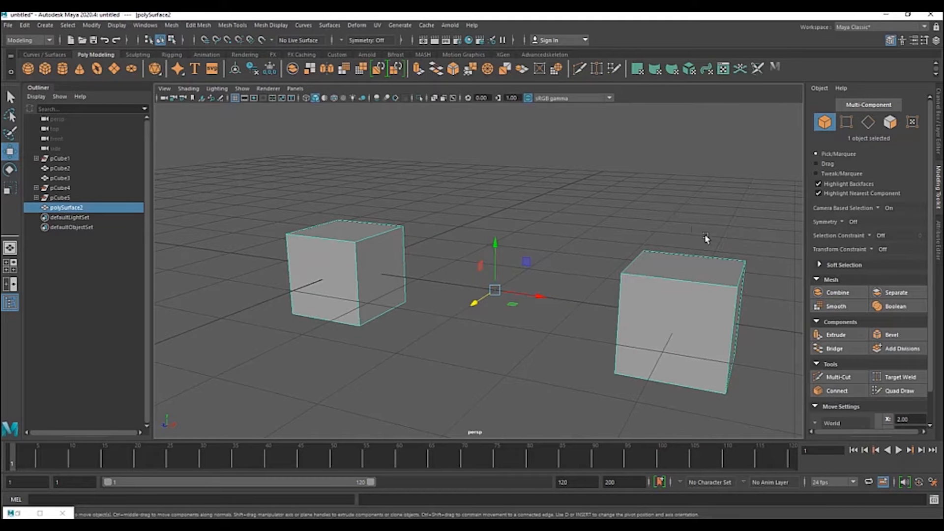
- Select the uncombined Z-axis cube, try raising it about 1.37 units along Y, and undo the move
{"action": "left_click_drag", "start_coordinate": [683, 239], "coordinate": [558, 238], "text": "alt"}
{"action": "left_click", "coordinate": [412, 234]}
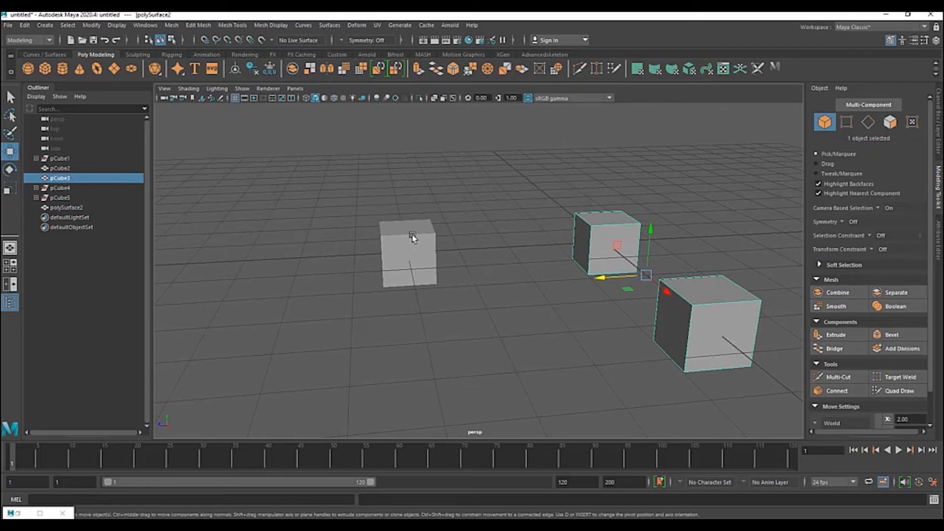
{"action": "left_click_drag", "start_coordinate": [449, 239], "coordinate": [475, 238], "text": "alt"}
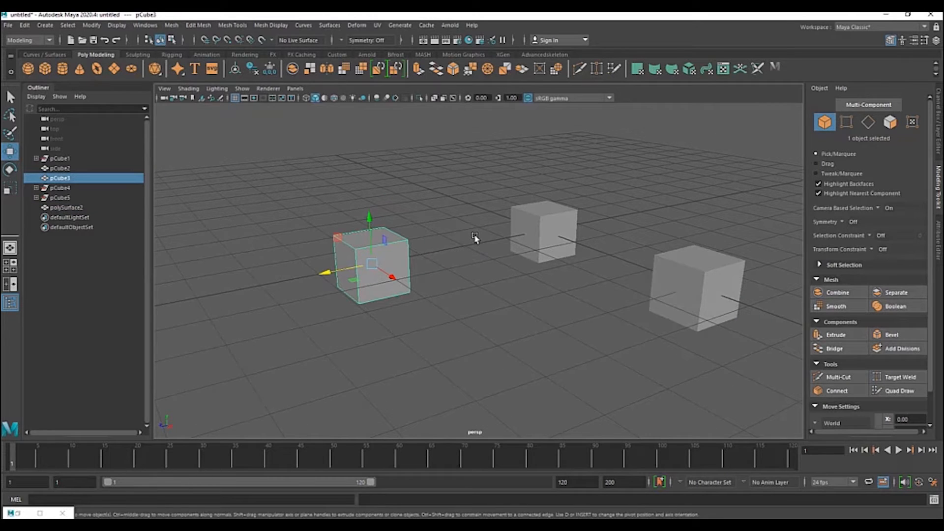
{"action": "left_click_drag", "start_coordinate": [390, 210], "coordinate": [377, 153], "text": "alt"}
{"action": "key", "text": "ctrl+z"}
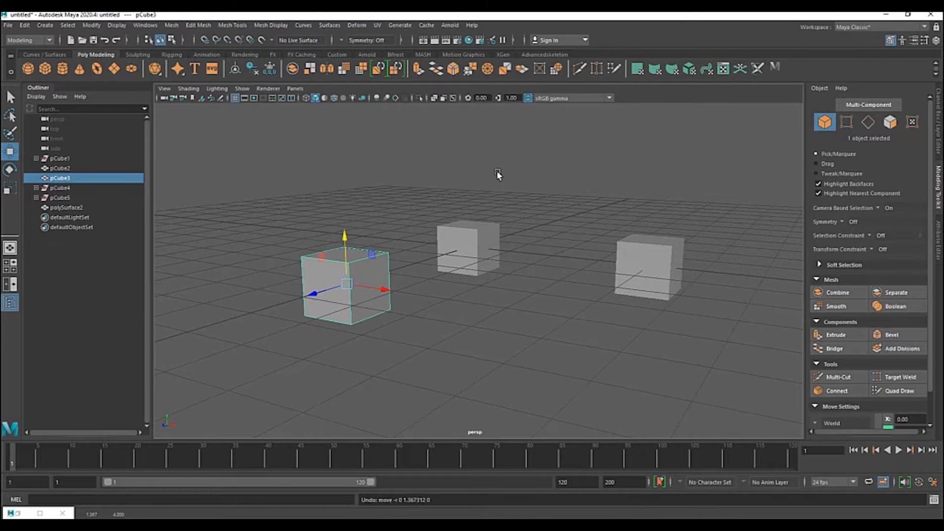
- Select the recombined pair of cubes and separate it into individual meshes
{"action": "left_click_drag", "start_coordinate": [530, 205], "coordinate": [503, 206], "text": "alt"}
{"action": "left_click", "coordinate": [445, 217]}
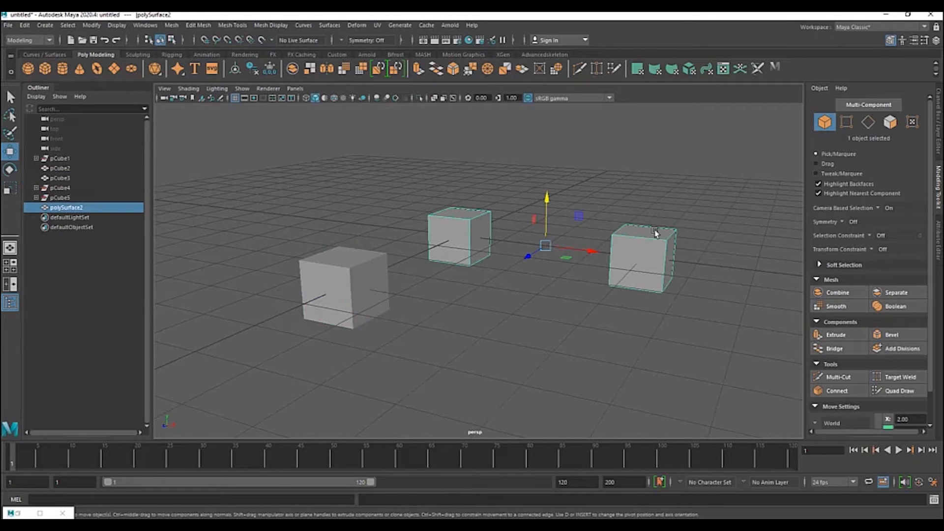
{"action": "left_click", "coordinate": [903, 292]}
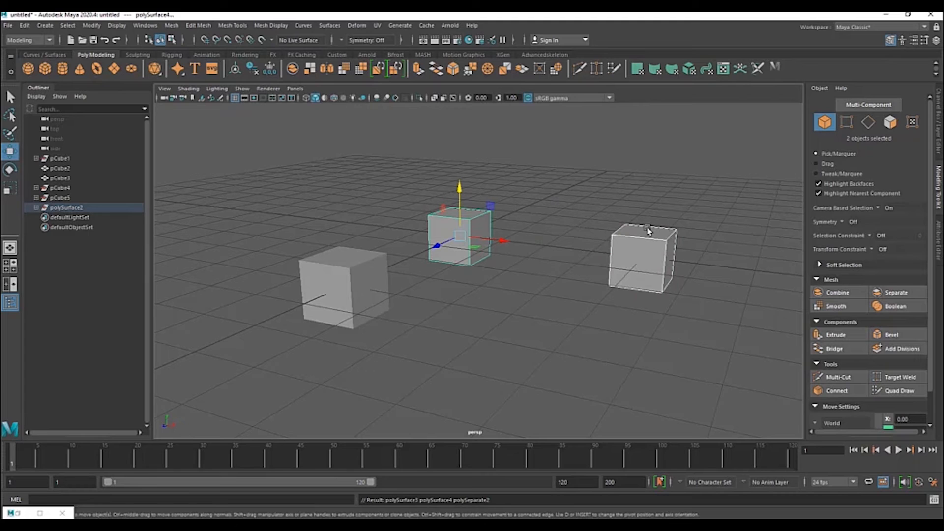
- Select the separated X-axis cube and examine it up close from several angles
{"action": "left_click_drag", "start_coordinate": [676, 219], "coordinate": [659, 225], "text": "alt"}
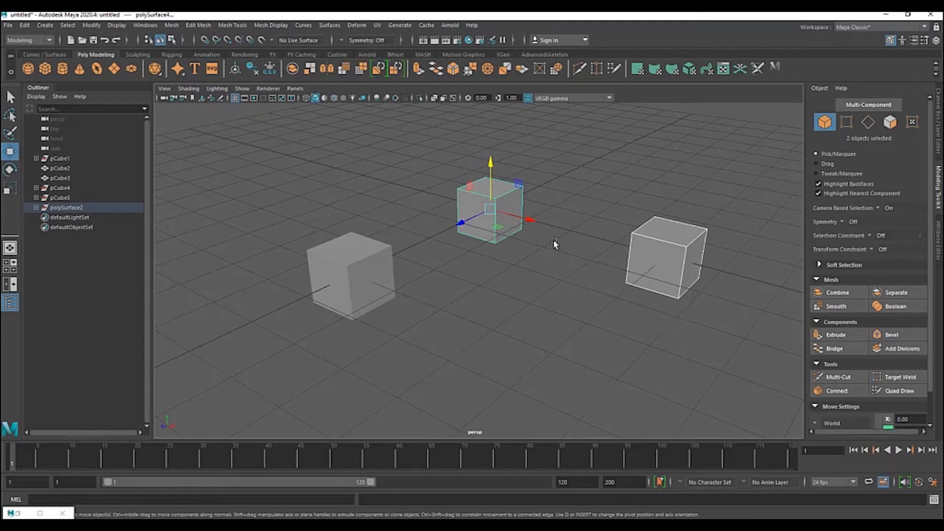
{"action": "left_click", "coordinate": [667, 237]}
{"action": "left_click_drag", "start_coordinate": [667, 237], "coordinate": [633, 190], "text": "alt"}
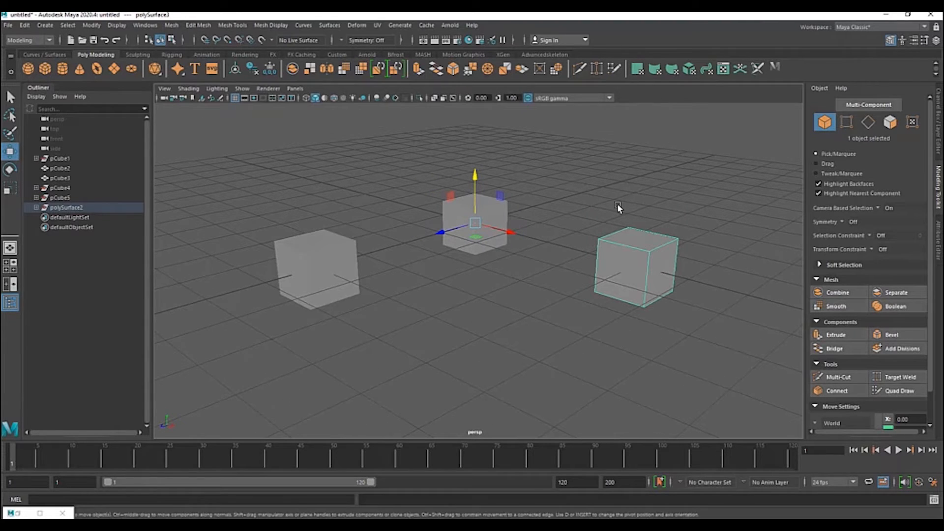
{"action": "scroll", "coordinate": [618, 205], "scroll_direction": "up", "scroll_amount": 3}
{"action": "left_click_drag", "start_coordinate": [577, 205], "coordinate": [639, 213], "text": "alt"}
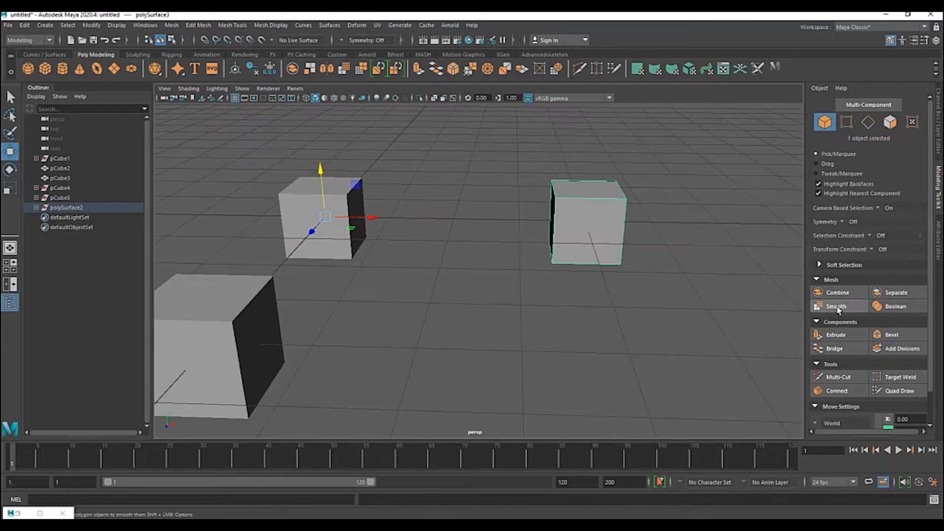
{"action": "left_click_drag", "start_coordinate": [695, 234], "coordinate": [653, 206], "text": "alt"}
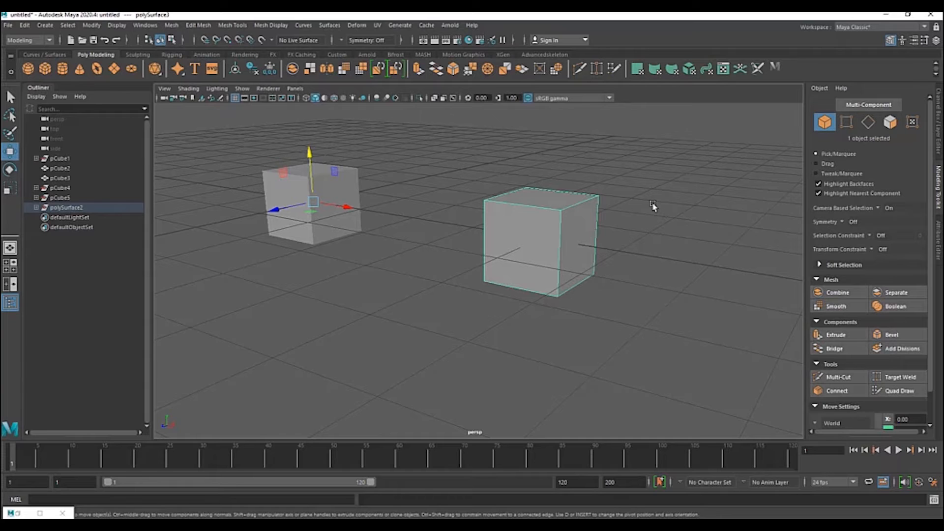
{"action": "left_click_drag", "start_coordinate": [657, 205], "coordinate": [611, 193], "text": "alt"}
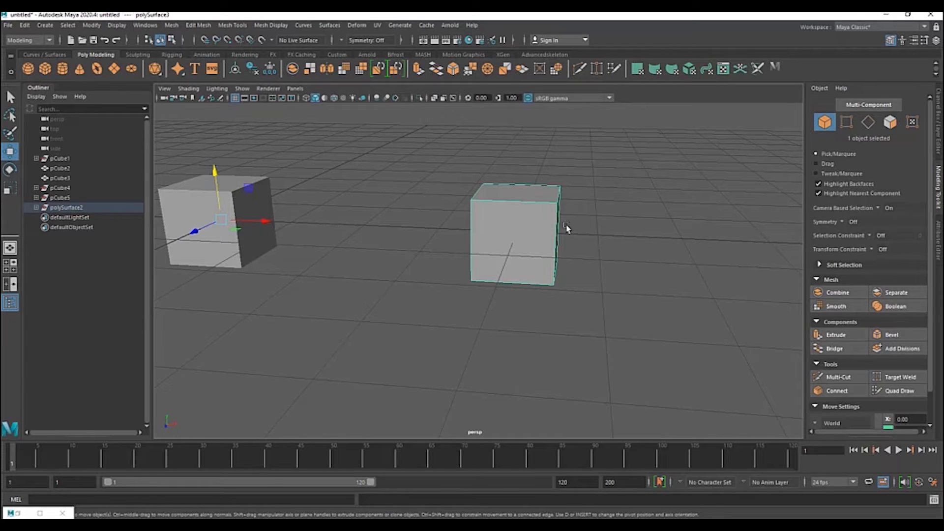
- Smooth the selected X-axis cube with one division and inspect the rounded mesh
{"action": "left_click", "coordinate": [836, 306]}
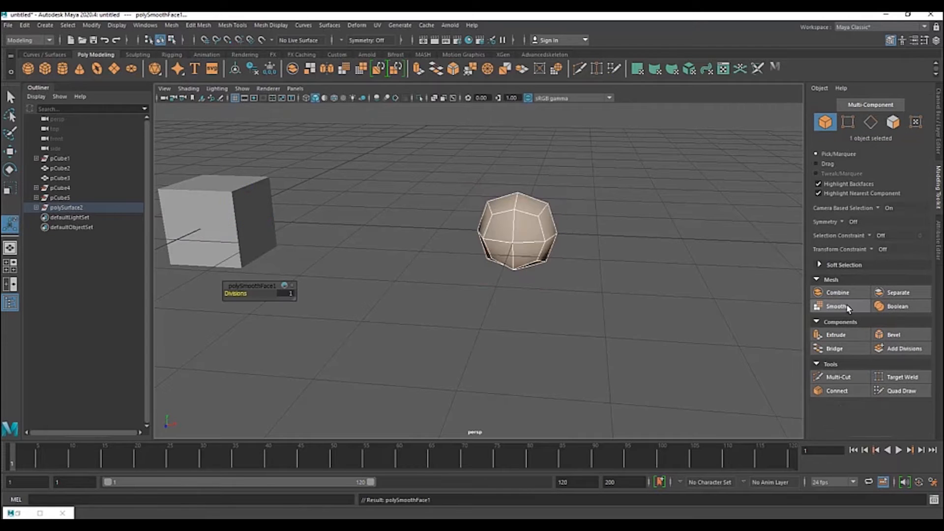
{"action": "left_click_drag", "start_coordinate": [463, 192], "coordinate": [507, 211], "text": "alt"}
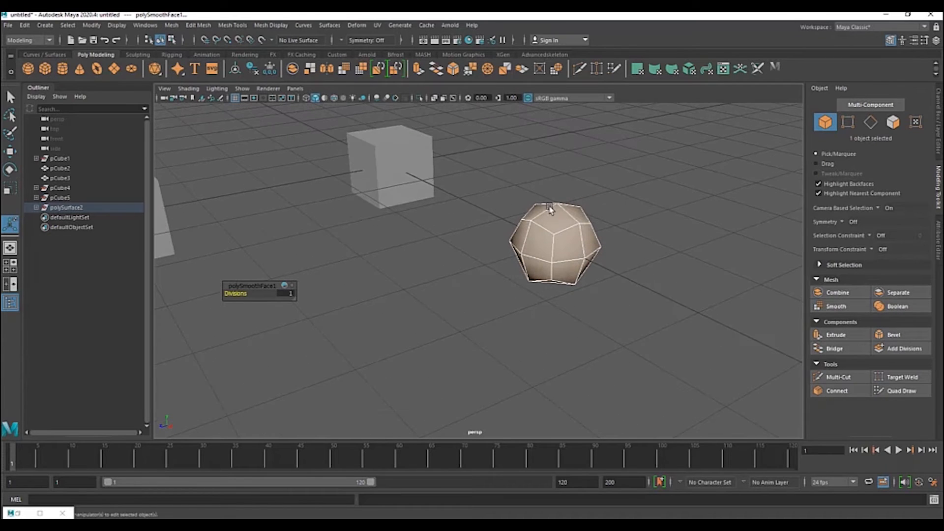
{"action": "left_click_drag", "start_coordinate": [555, 209], "coordinate": [592, 222], "text": "alt"}
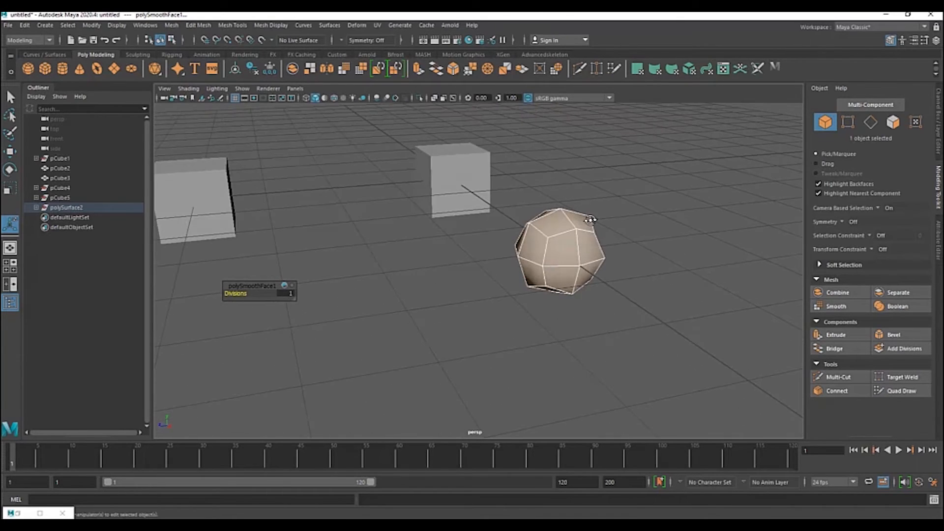
{"action": "scroll", "coordinate": [678, 231], "scroll_direction": "up", "scroll_amount": 3}
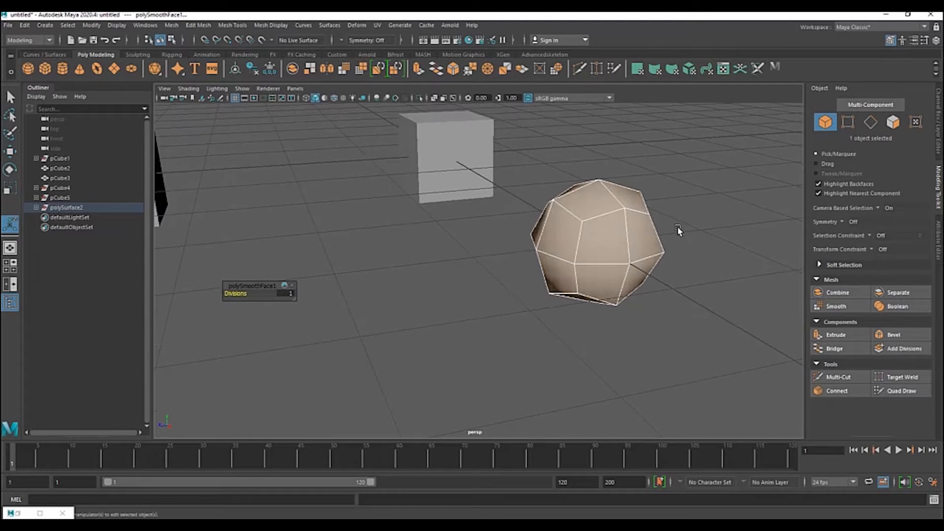
- Move the smoothing settings next to the mesh and raise its divisions to 4
{"action": "left_click_drag", "start_coordinate": [256, 287], "coordinate": [449, 204]}
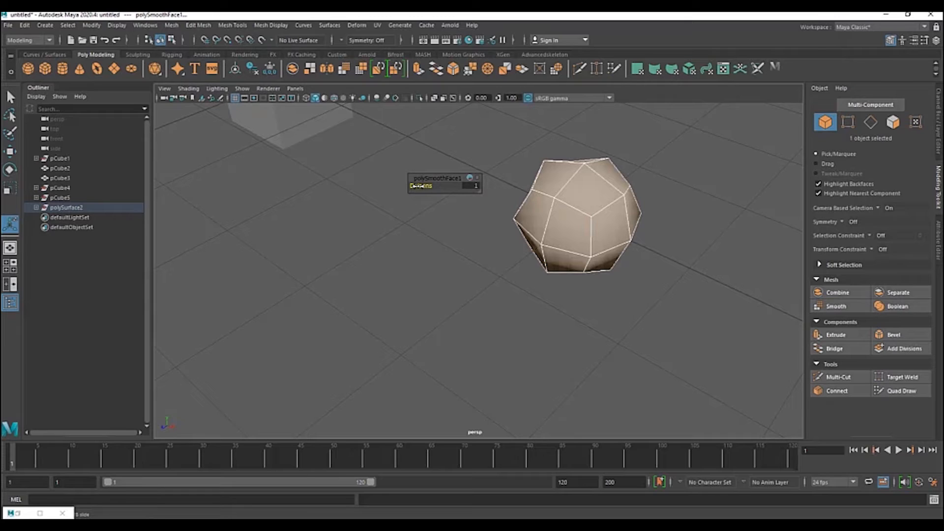
{"action": "left_click_drag", "start_coordinate": [417, 186], "coordinate": [437, 185]}
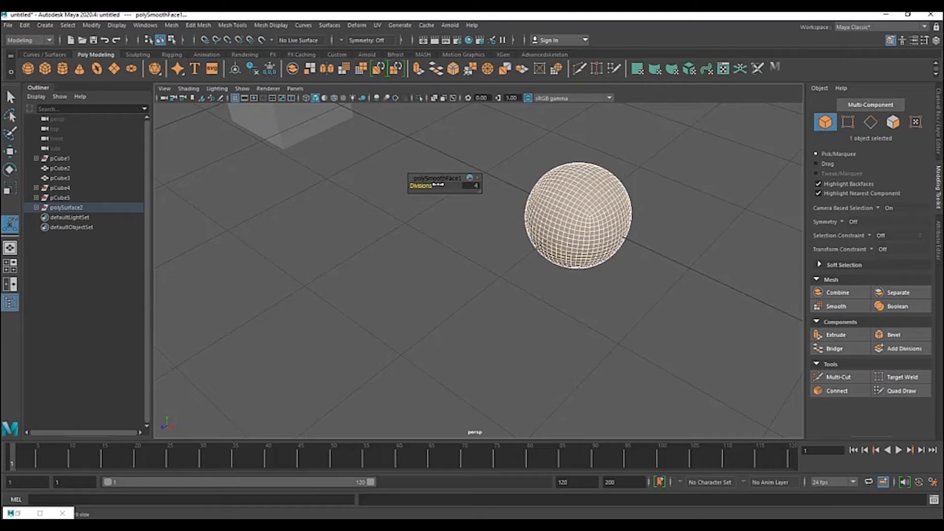
{"action": "left_click_drag", "start_coordinate": [619, 200], "coordinate": [485, 193], "text": "alt"}
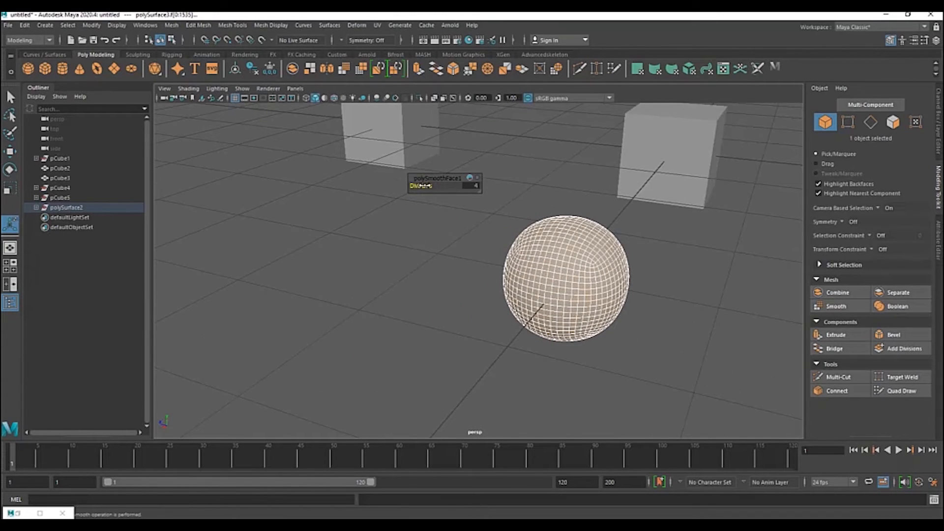
- Lower the smoothing divisions to 0, then raise them back to 1
{"action": "left_click_drag", "start_coordinate": [421, 186], "coordinate": [404, 188]}
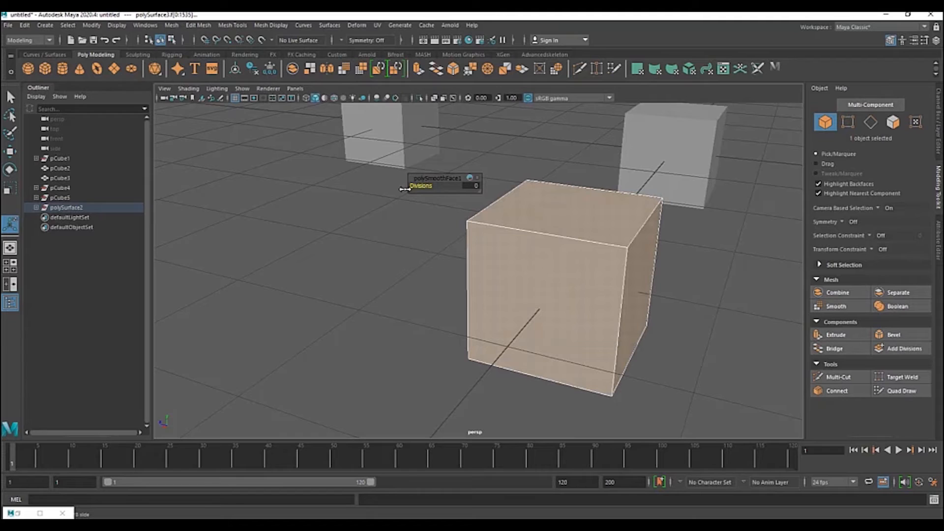
{"action": "left_click_drag", "start_coordinate": [406, 188], "coordinate": [407, 186]}
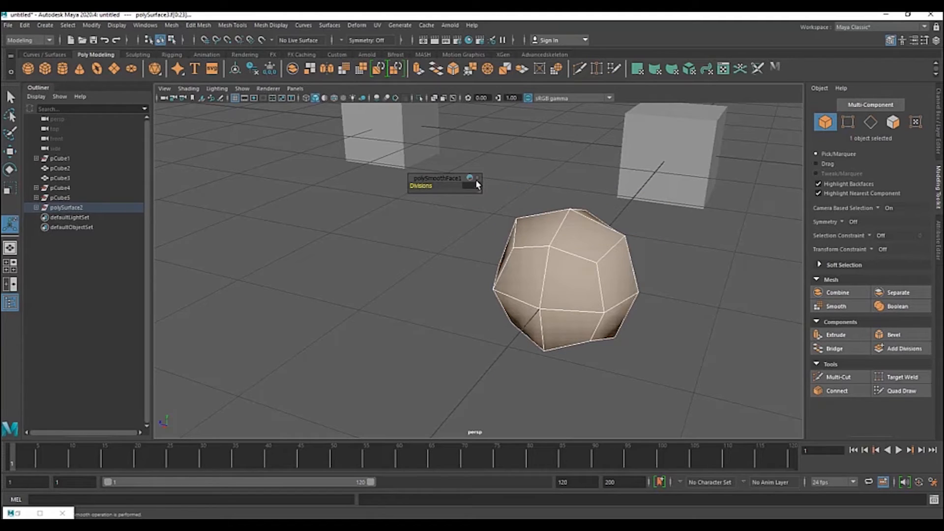
{"action": "left_click_drag", "start_coordinate": [524, 231], "coordinate": [676, 212], "text": "alt"}
- Undo the smoothing on the X-axis cube
{"action": "key", "text": "ctrl+z"}
{"action": "key", "text": "ctrl+z"}
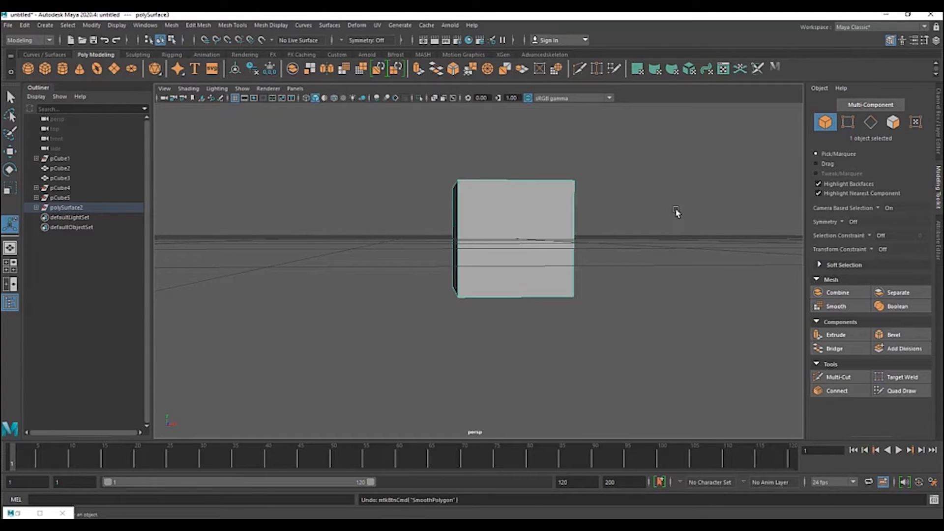
{"action": "left_click_drag", "start_coordinate": [661, 219], "coordinate": [584, 210], "text": "alt"}
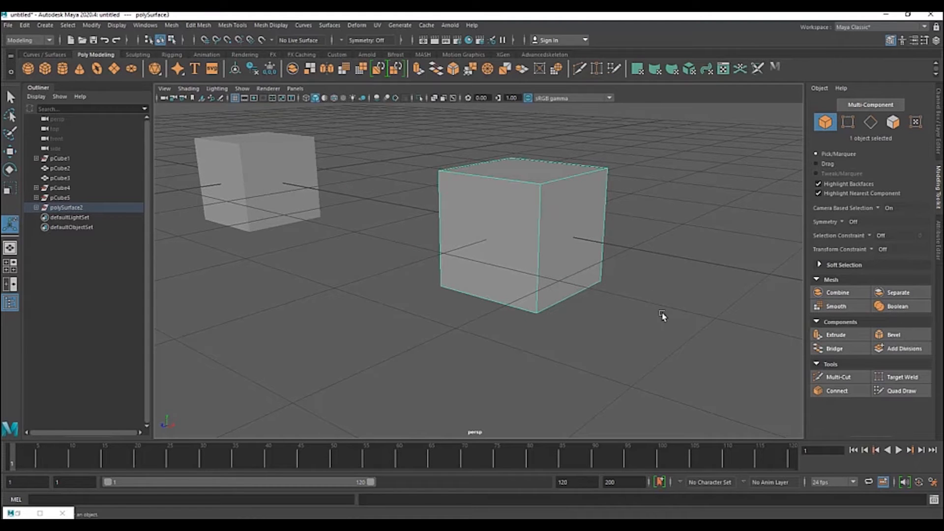
{"action": "left_click_drag", "start_coordinate": [643, 242], "coordinate": [593, 238], "text": "alt"}
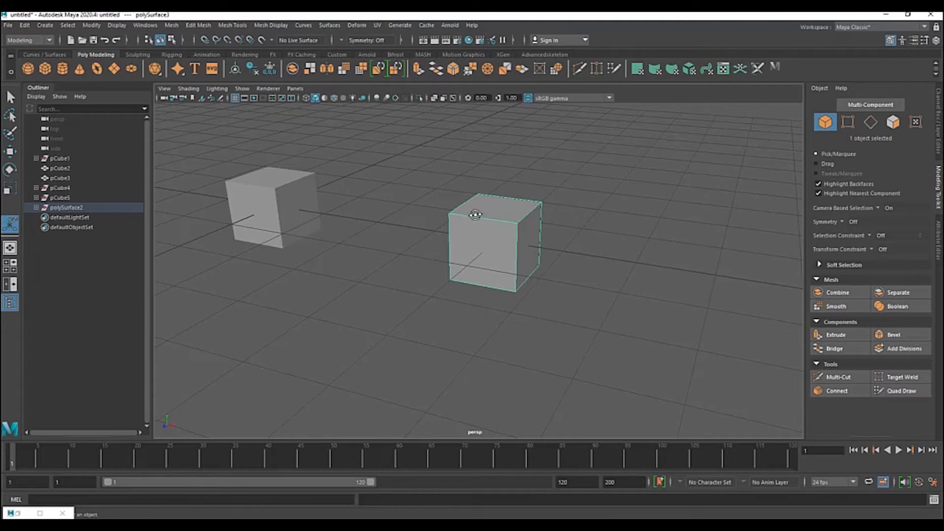
{"action": "left_click_drag", "start_coordinate": [477, 212], "coordinate": [482, 222], "text": "alt"}
- Try moving the separated origin cube 3 units along X against the X-axis cube, and undo the move
{"action": "key", "text": "w"}
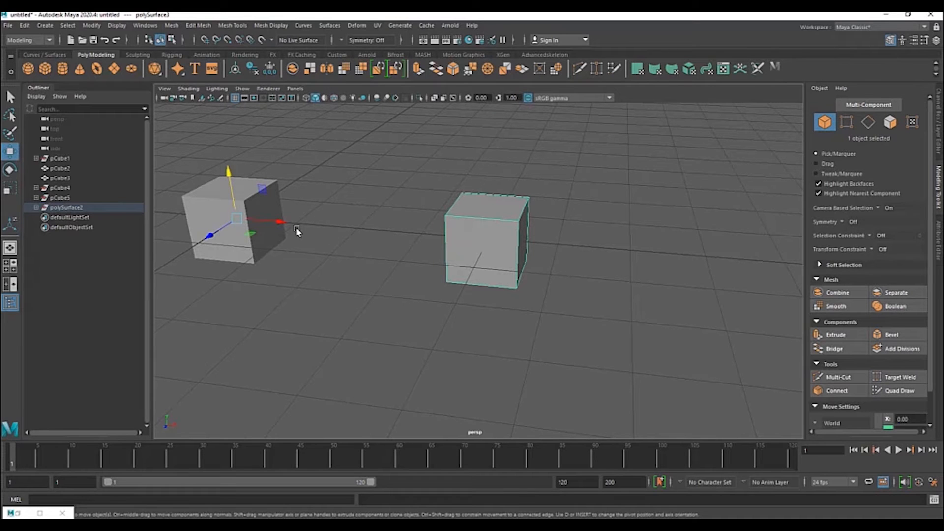
{"action": "left_click", "coordinate": [195, 200]}
{"action": "left_click_drag", "start_coordinate": [277, 222], "coordinate": [466, 248]}
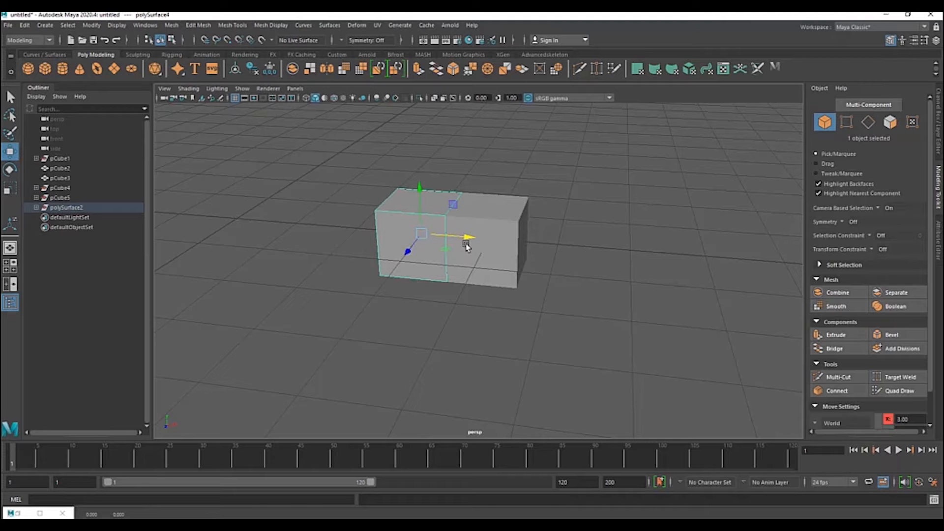
{"action": "key", "text": "ctrl+z"}
- Create a polygon sphere and move it about 2.84 units along X until it overlaps the X-axis cube
{"action": "left_click_drag", "start_coordinate": [558, 204], "coordinate": [544, 204], "text": "alt"}
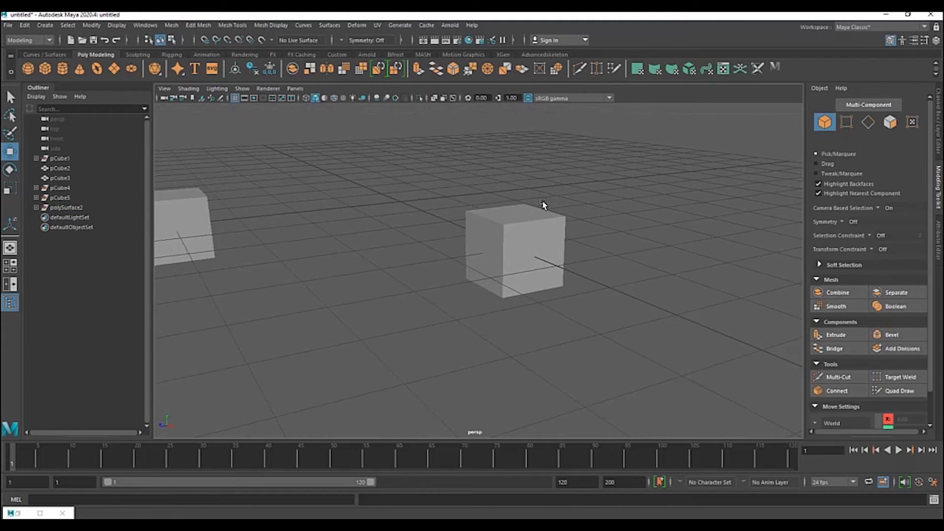
{"action": "left_click", "coordinate": [533, 227]}
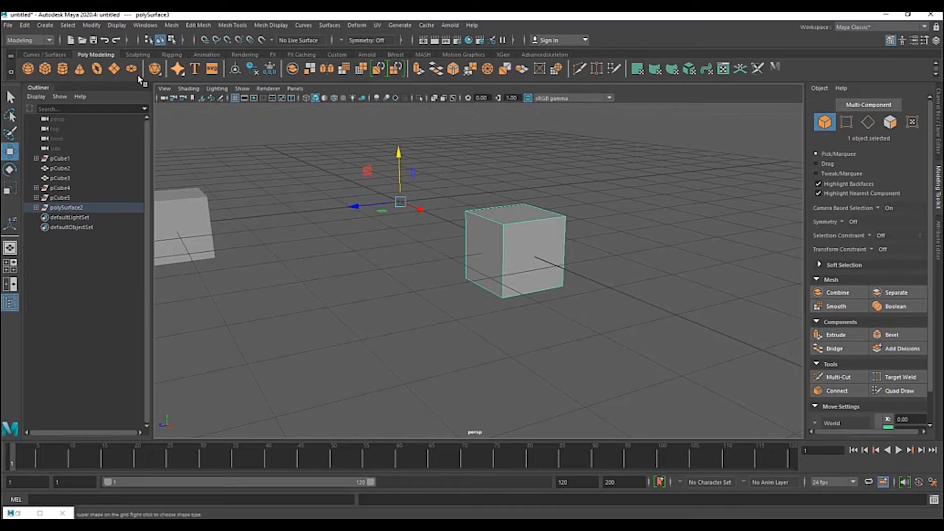
{"action": "left_click", "coordinate": [28, 69]}
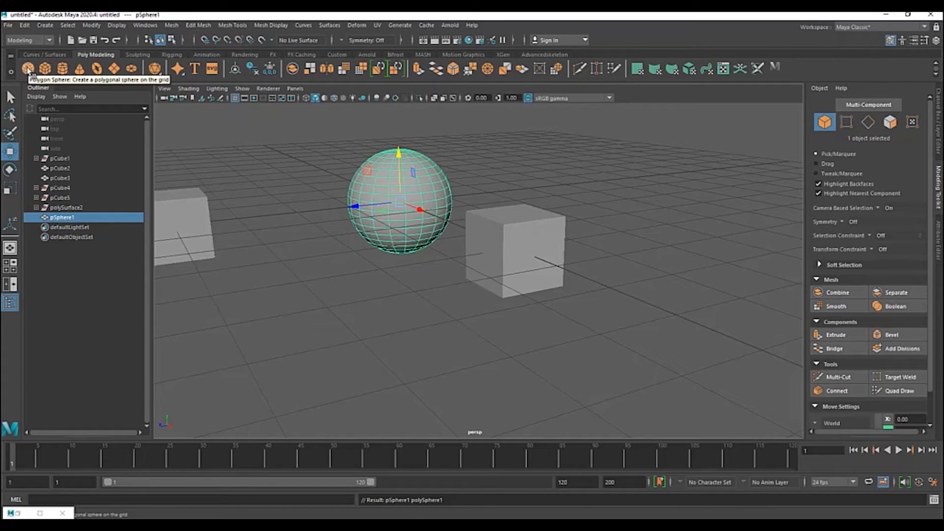
{"action": "left_click_drag", "start_coordinate": [416, 180], "coordinate": [630, 196], "text": "alt"}
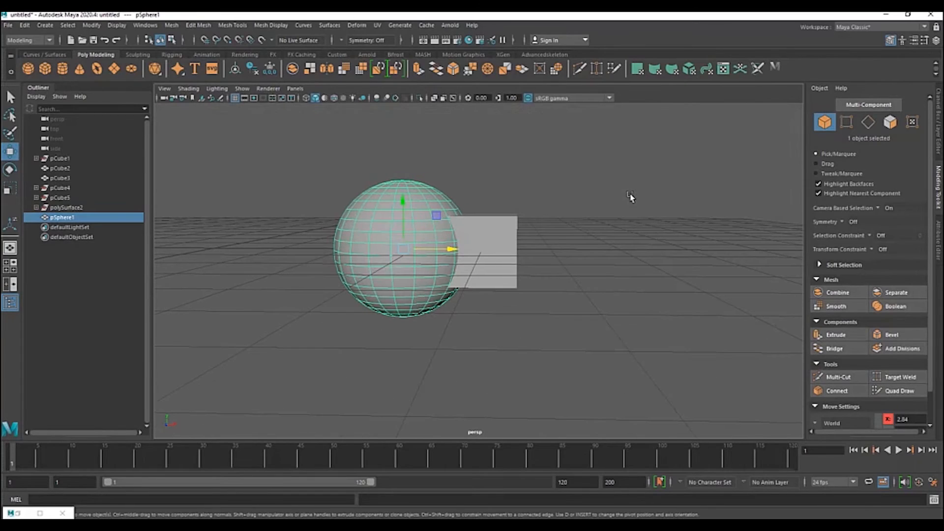
{"action": "right_click_drag", "start_coordinate": [539, 217], "coordinate": [558, 211], "text": "alt"}
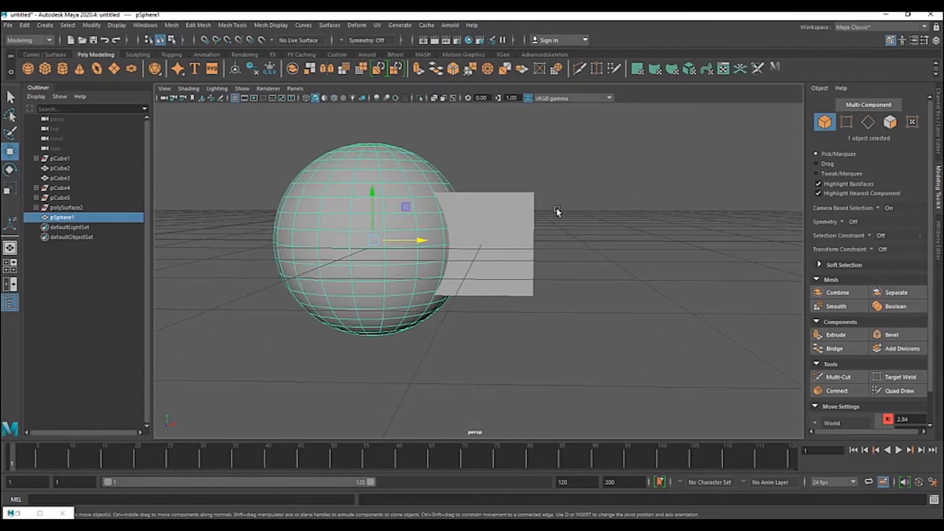
- Add the overlapping X-axis cube to the selection together with the sphere
{"action": "left_click", "coordinate": [525, 207], "text": "shift"}
{"action": "mouse_move", "coordinate": [587, 210]}
{"action": "left_mouse_down", "text": "alt"}
{"action": "mouse_move", "coordinate": [576, 251]}
{"action": "mouse_move", "coordinate": [586, 210]}
{"action": "left_mouse_up", "text": "alt"}
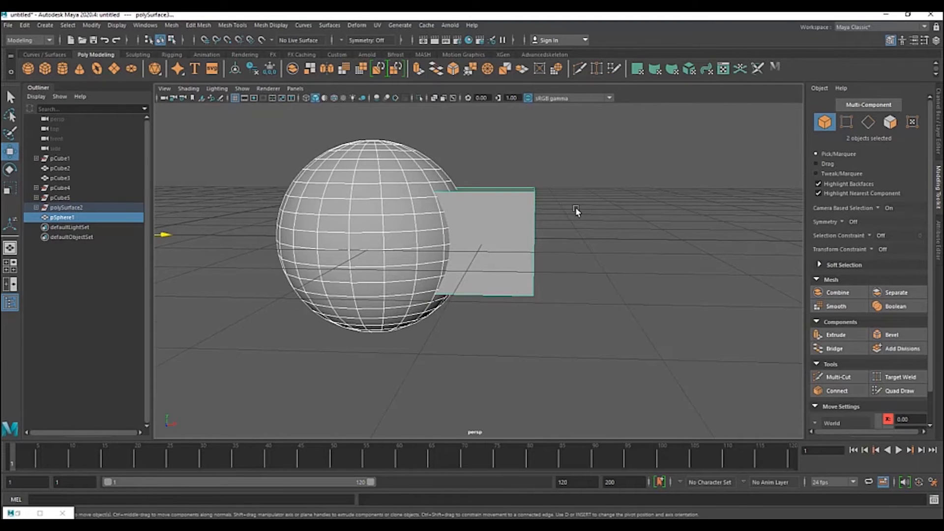
{"action": "right_click_drag", "start_coordinate": [576, 207], "coordinate": [443, 197], "text": "alt"}
{"action": "left_click_drag", "start_coordinate": [370, 154], "coordinate": [523, 297]}
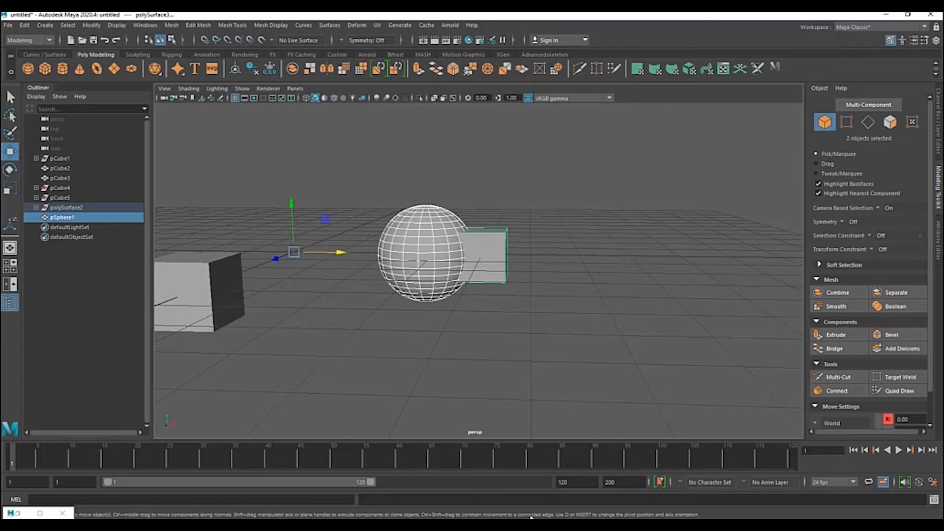
- Merge the selected sphere and cube with a Boolean union
{"action": "left_click", "coordinate": [914, 308]}
{"action": "left_click_drag", "start_coordinate": [527, 211], "coordinate": [503, 211], "text": "alt"}
{"action": "scroll", "coordinate": [503, 210], "scroll_direction": "down", "scroll_amount": 6}
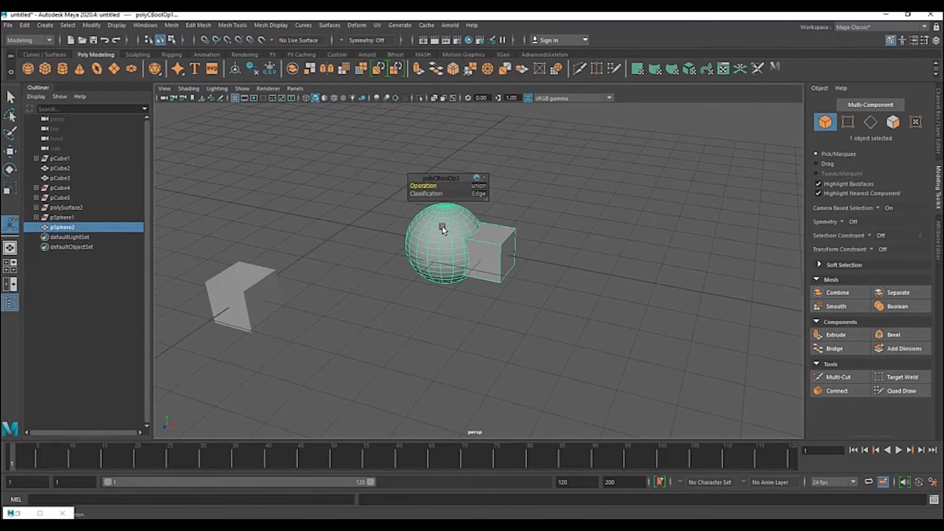
- Try raising the merged sphere-and-cube mesh along Y, and undo the move
{"action": "key", "text": "w"}
{"action": "left_click_drag", "start_coordinate": [457, 209], "coordinate": [477, 123]}
{"action": "left_click_drag", "start_coordinate": [533, 228], "coordinate": [434, 238], "text": "alt"}
{"action": "key", "text": "ctrl+z"}
- Try to separate the merged sphere-and-cube mesh into individual pieces
{"action": "left_click_drag", "start_coordinate": [583, 228], "coordinate": [635, 201], "text": "alt"}
{"action": "left_click", "coordinate": [909, 295]}
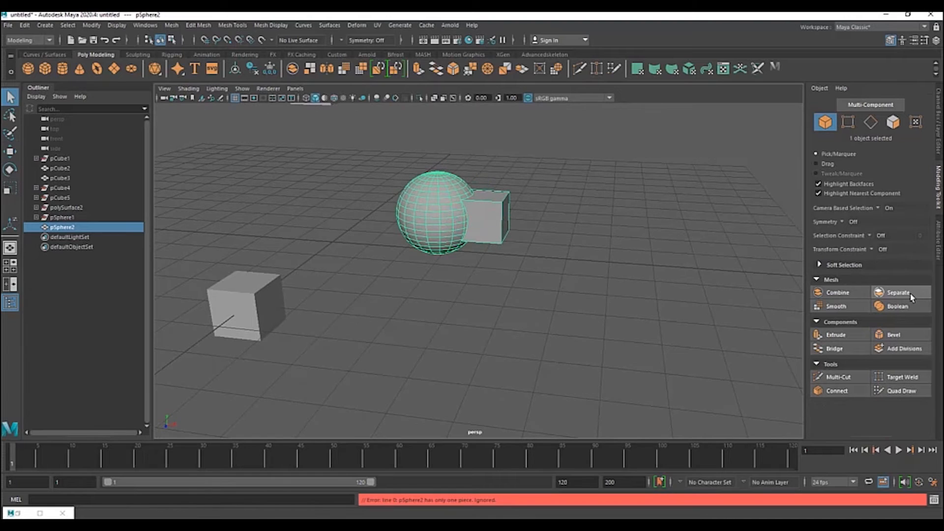
{"action": "left_click_drag", "start_coordinate": [542, 258], "coordinate": [507, 188], "text": "alt"}
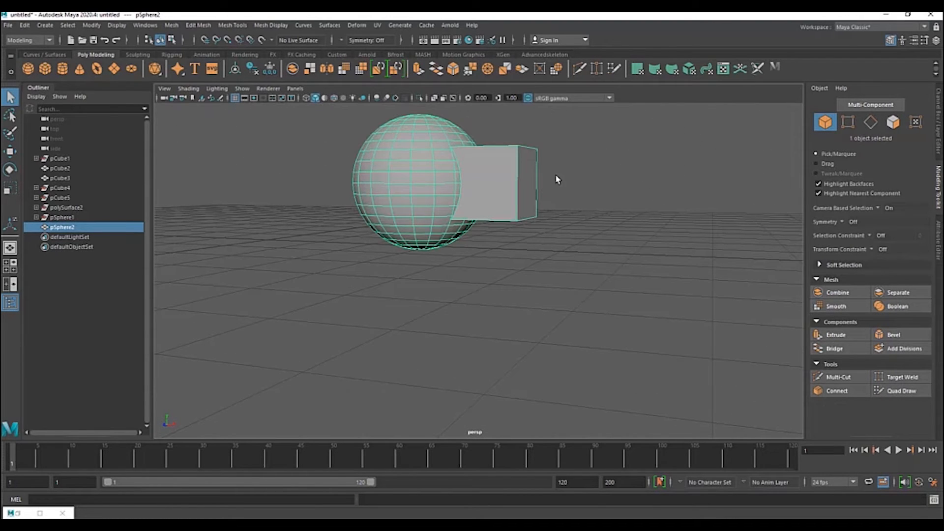
{"action": "left_click_drag", "start_coordinate": [535, 181], "coordinate": [495, 213], "text": "alt"}
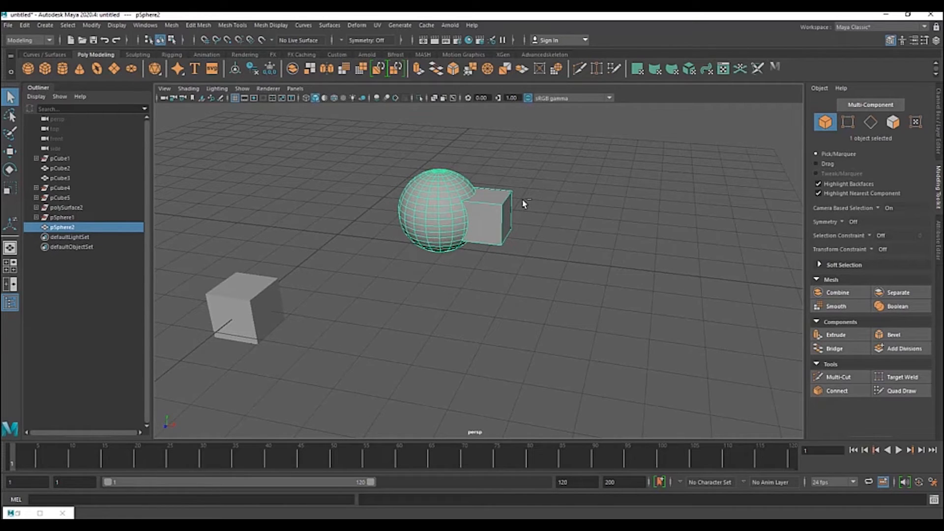
{"action": "left_click_drag", "start_coordinate": [422, 178], "coordinate": [569, 285]}
{"action": "left_click_drag", "start_coordinate": [568, 195], "coordinate": [556, 174], "text": "alt"}
{"action": "left_click", "coordinate": [898, 292]}
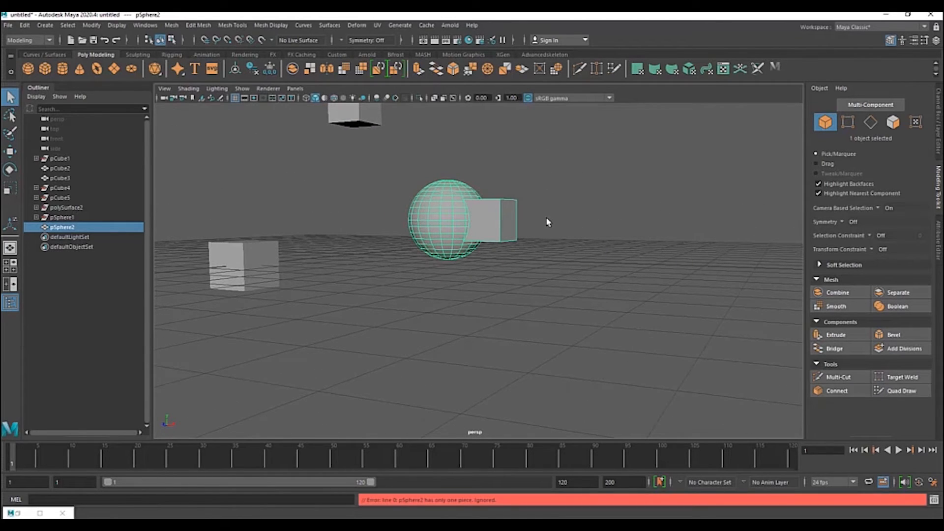
- Undo back through the separation attempts and the Boolean union of the sphere and cube
{"action": "key", "text": "ctrl+z"}
{"action": "key", "text": "ctrl+z"}
{"action": "key", "text": "ctrl+z"}
{"action": "key", "text": "ctrl+z"}
{"action": "key", "text": "ctrl+z"}
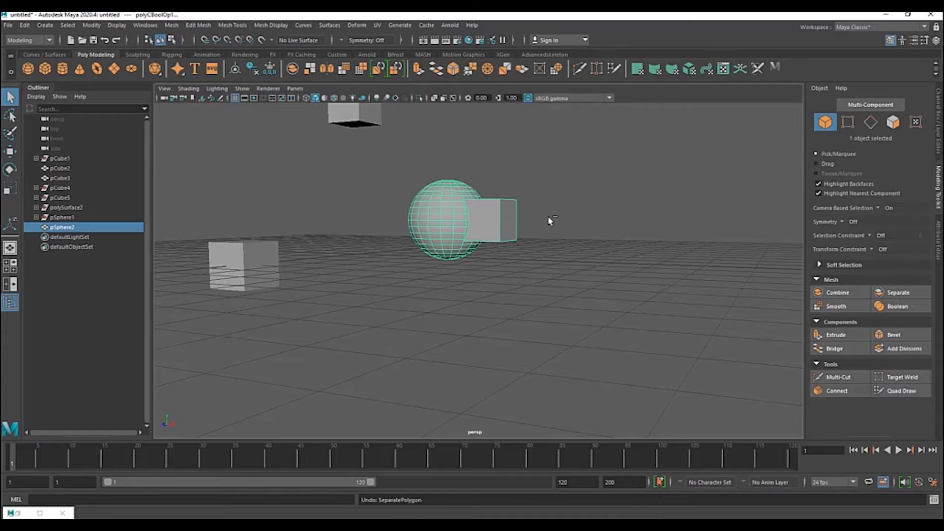
- Apply a Boolean union to the selected sphere and cube again, and move its settings clear of the mesh
{"action": "mouse_move", "coordinate": [551, 223]}
{"action": "left_mouse_down", "text": "alt"}
{"action": "mouse_move", "coordinate": [533, 246]}
{"action": "mouse_move", "coordinate": [541, 238]}
{"action": "left_mouse_up", "text": "alt"}
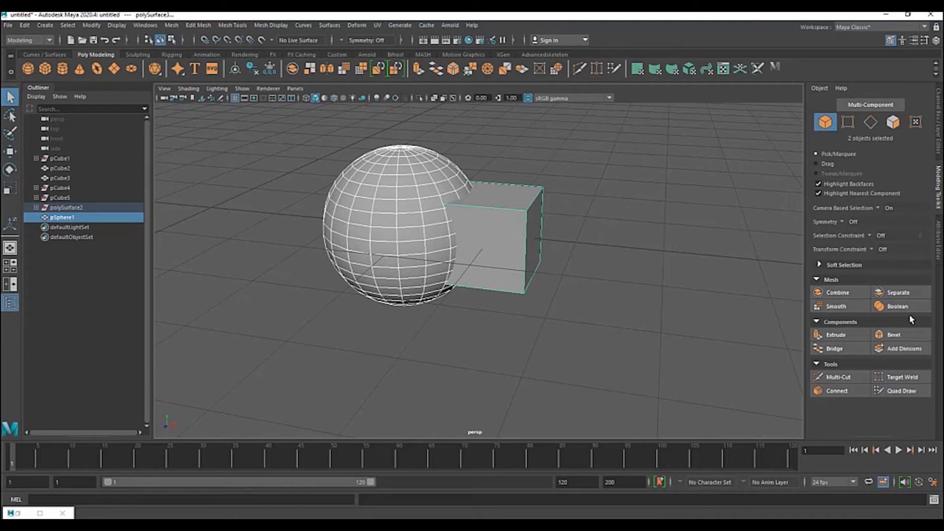
{"action": "left_click", "coordinate": [898, 307]}
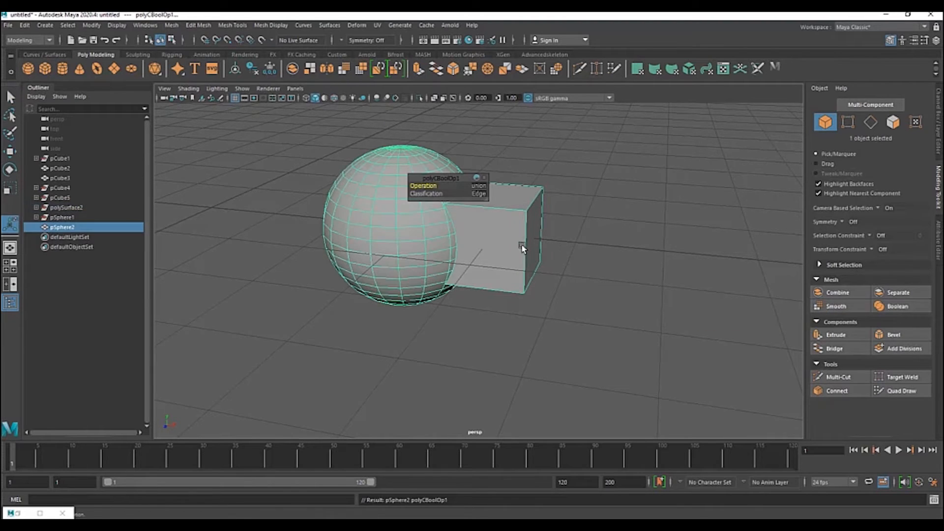
{"action": "left_click_drag", "start_coordinate": [569, 212], "coordinate": [572, 207], "text": "alt"}
{"action": "left_click_drag", "start_coordinate": [453, 180], "coordinate": [592, 141]}
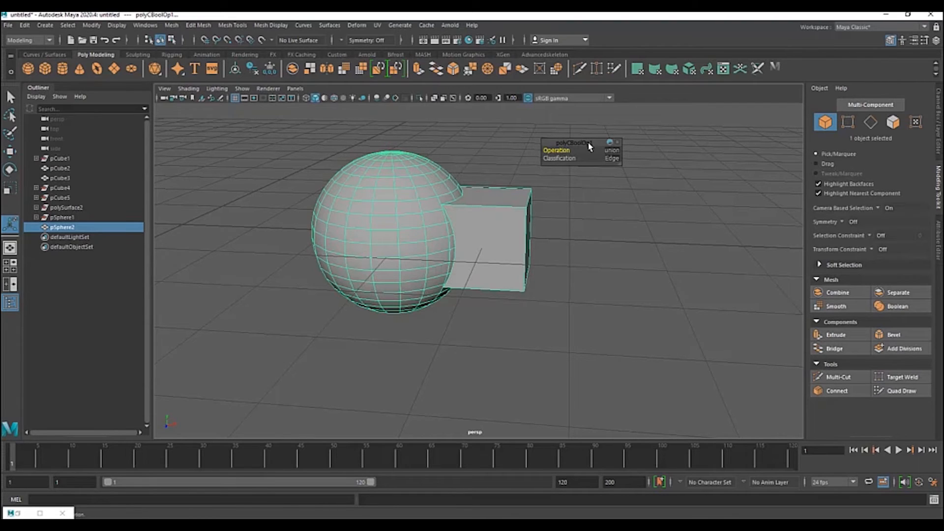
- Change the Boolean operation to difference, cutting the cube's shape out of the sphere, and inspect the cutout
{"action": "left_click", "coordinate": [608, 152]}
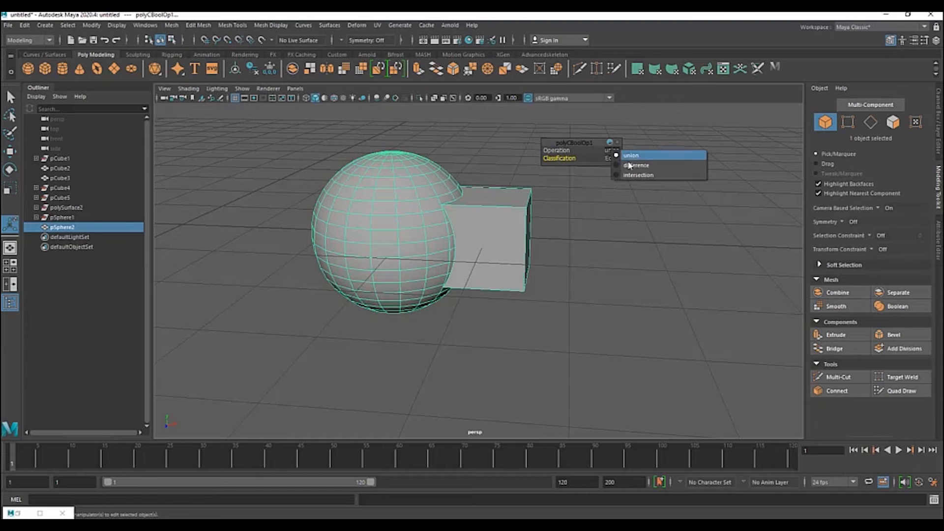
{"action": "left_click", "coordinate": [639, 166]}
{"action": "left_click_drag", "start_coordinate": [566, 251], "coordinate": [529, 261], "text": "alt"}
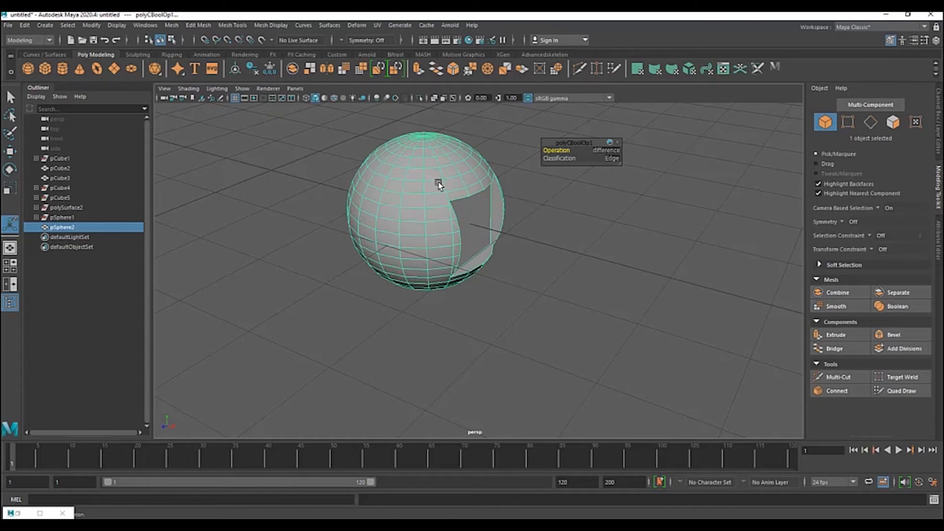
{"action": "left_click_drag", "start_coordinate": [558, 209], "coordinate": [582, 194], "text": "alt"}
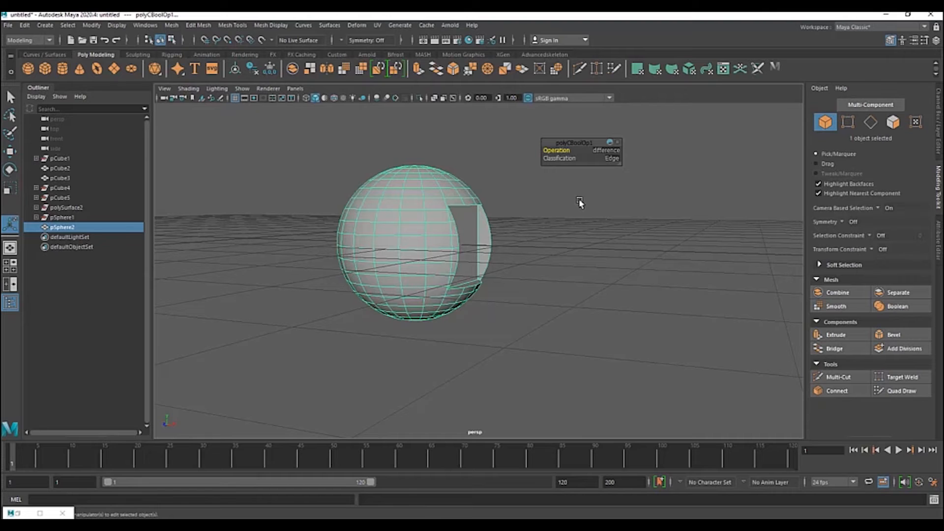
{"action": "mouse_move", "coordinate": [579, 199]}
{"action": "left_mouse_down", "text": "alt"}
{"action": "mouse_move", "coordinate": [544, 221]}
{"action": "mouse_move", "coordinate": [480, 225]}
{"action": "mouse_move", "coordinate": [580, 215]}
{"action": "left_mouse_up", "text": "alt"}
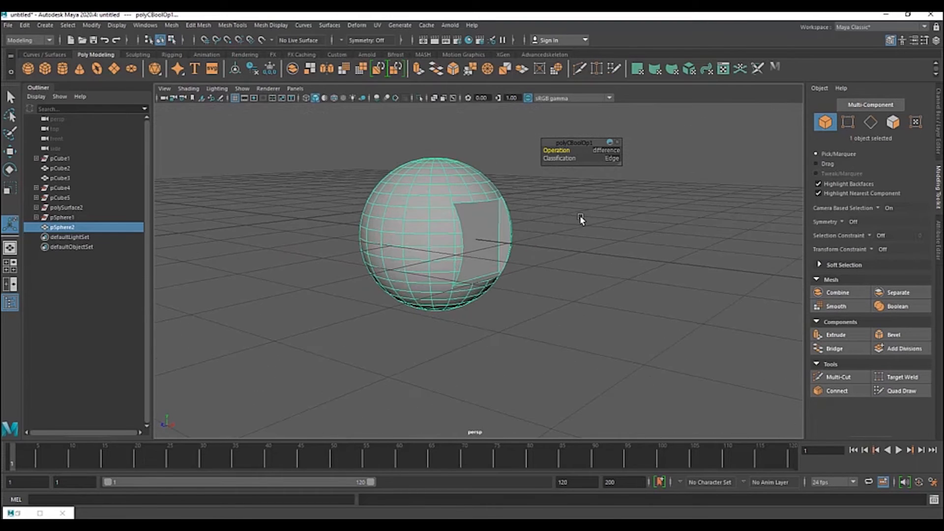
- Change the Boolean operation to intersection and inspect the overlapping piece of the sphere and cube
{"action": "left_click", "coordinate": [600, 151]}
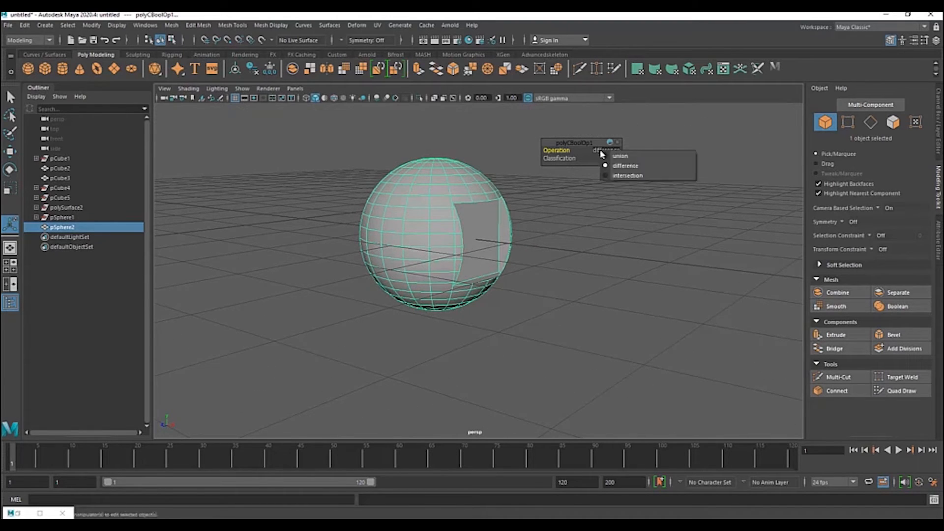
{"action": "left_click", "coordinate": [624, 178]}
{"action": "mouse_move", "coordinate": [512, 232]}
{"action": "left_mouse_down", "text": "alt"}
{"action": "mouse_move", "coordinate": [491, 221]}
{"action": "mouse_move", "coordinate": [520, 226]}
{"action": "left_mouse_up", "text": "alt"}
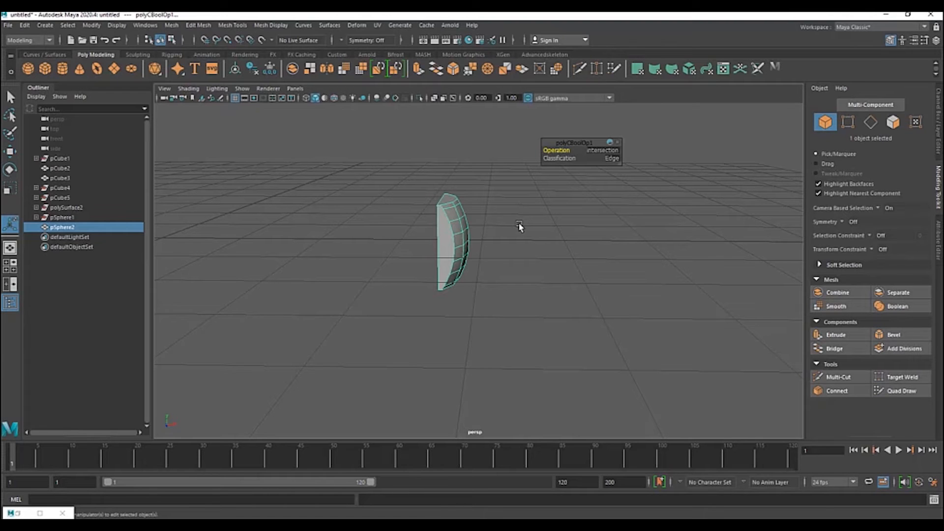
{"action": "left_click_drag", "start_coordinate": [495, 231], "coordinate": [467, 234], "text": "alt"}
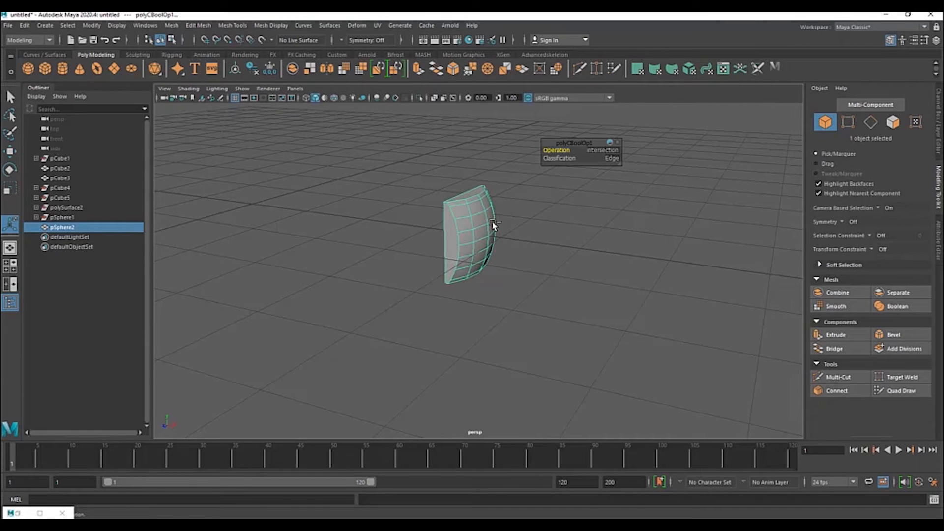
- Undo the Boolean operation changes back to the union of the sphere and cube
{"action": "key", "text": "ctrl+z"}
{"action": "key", "text": "ctrl+z"}
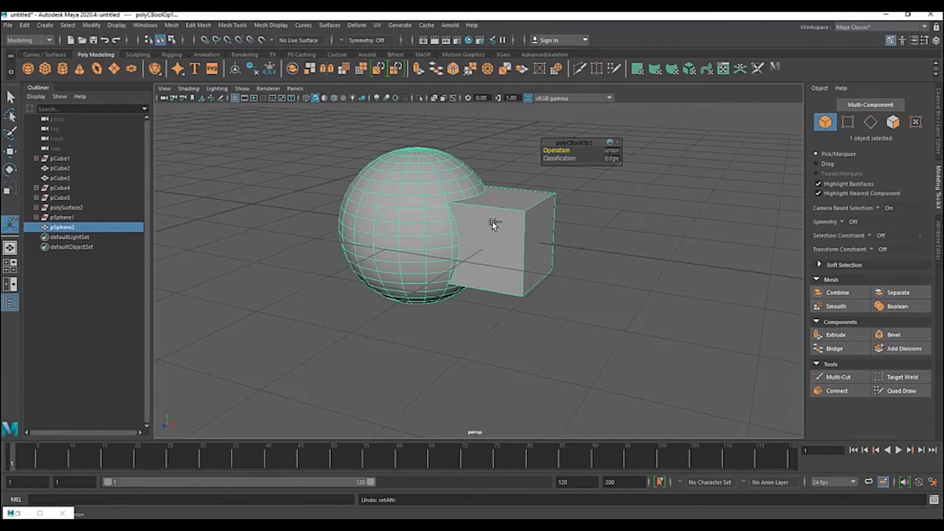
{"action": "left_click_drag", "start_coordinate": [492, 228], "coordinate": [507, 207], "text": "alt"}
- In a wireframe front view, select the merged mesh's vertices around the junction between the sphere and the cube
{"action": "key", "text": "space"}
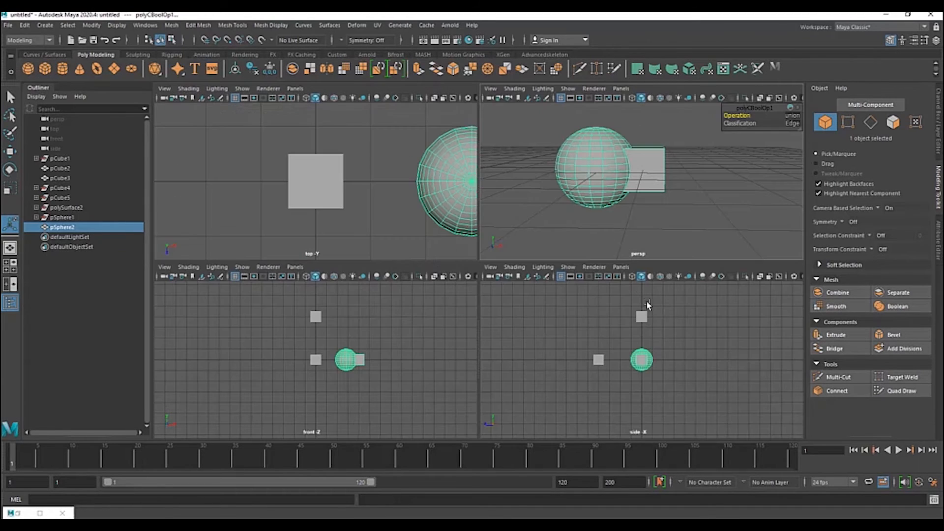
{"action": "key", "text": "space"}
{"action": "scroll", "coordinate": [562, 259], "scroll_direction": "up", "scroll_amount": 5}
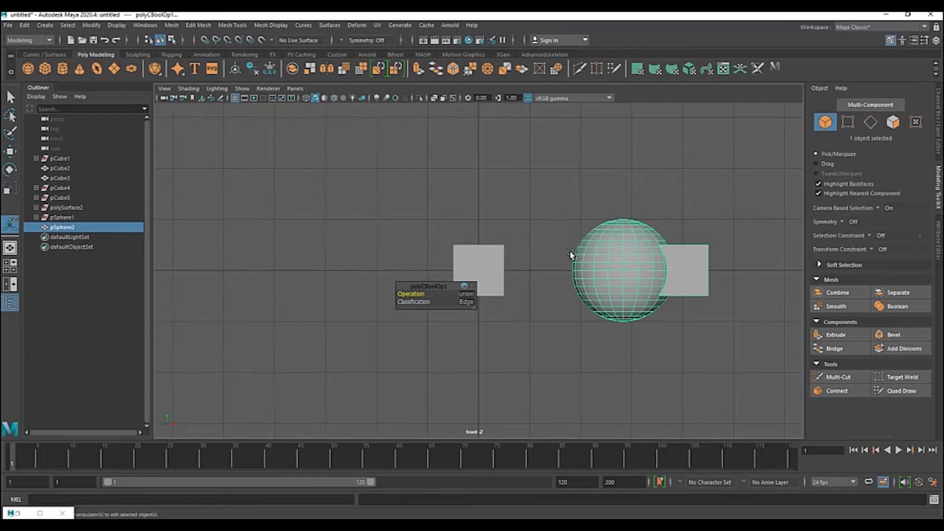
{"action": "middle_click_drag", "start_coordinate": [515, 213], "coordinate": [411, 212], "text": "alt"}
{"action": "key", "text": "4"}
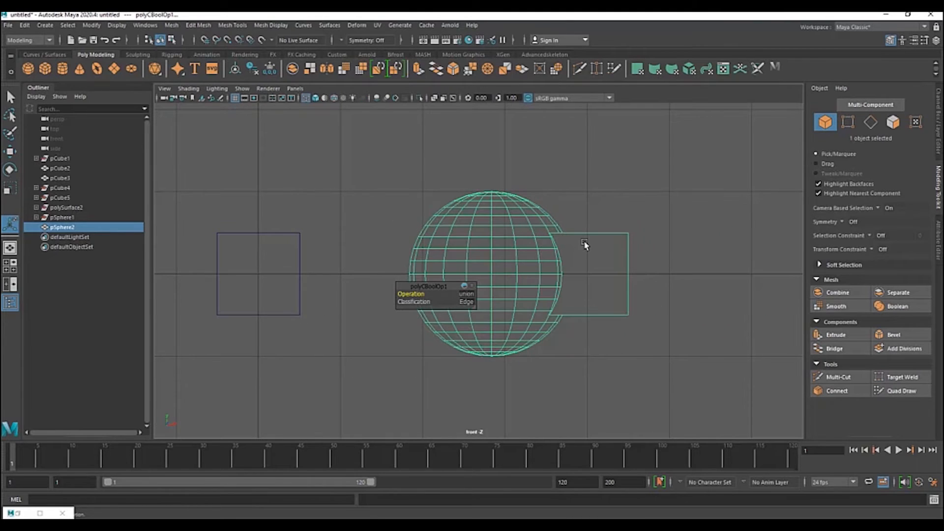
{"action": "scroll", "coordinate": [605, 241], "scroll_direction": "up", "scroll_amount": 3}
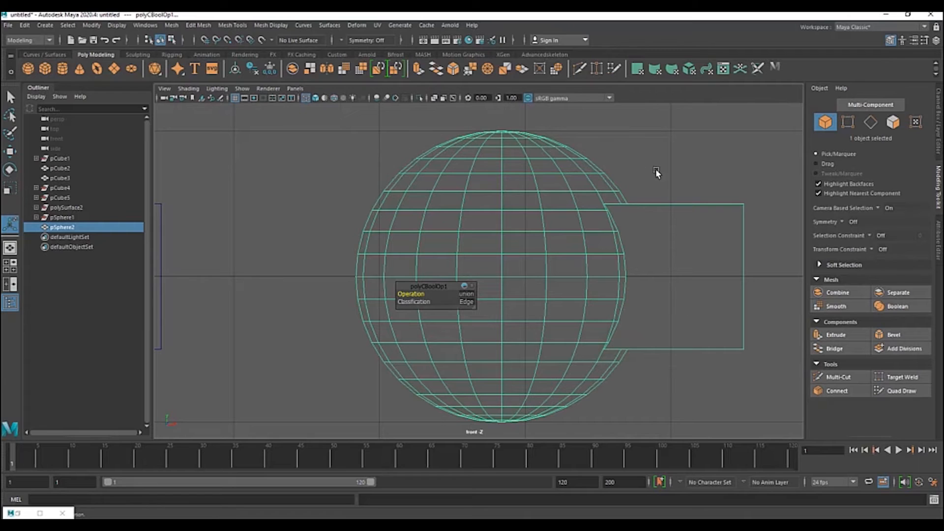
{"action": "left_click", "coordinate": [847, 121]}
{"action": "left_click_drag", "start_coordinate": [589, 160], "coordinate": [661, 411]}
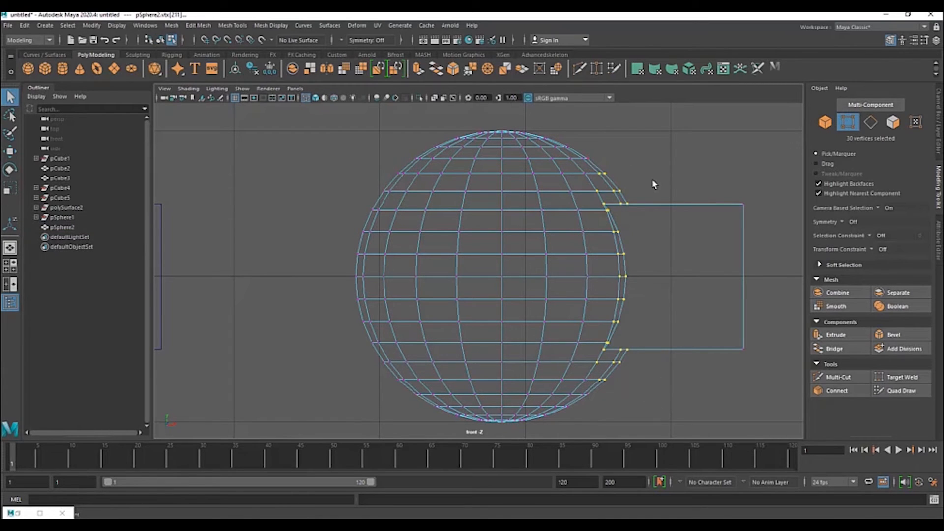
{"action": "key", "text": "F8"}
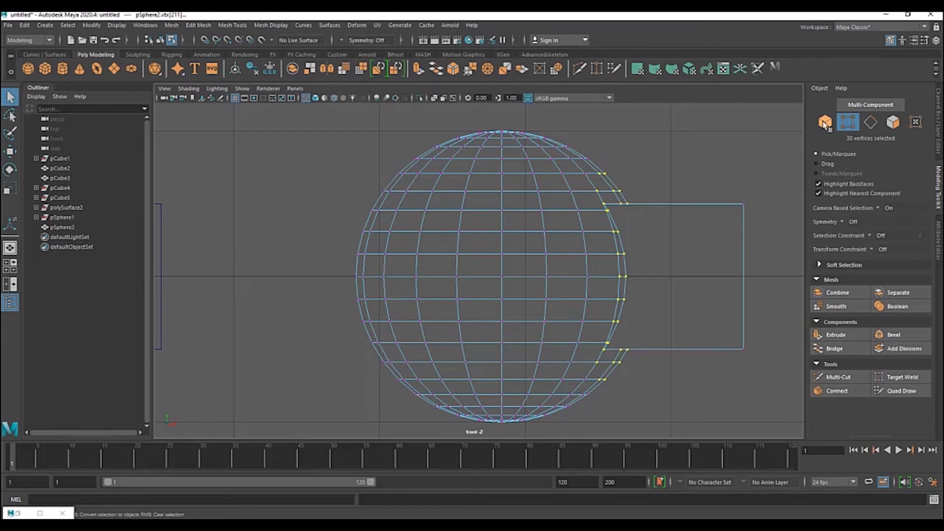
- Return to the perspective view and undo the vertex selection and the Boolean union of the sphere and cube
{"action": "key", "text": "space"}
{"action": "key", "text": "space"}
{"action": "left_click_drag", "start_coordinate": [639, 222], "coordinate": [592, 223], "text": "alt"}
{"action": "key", "text": "F8"}
{"action": "key", "text": "ctrl+z"}
{"action": "key", "text": "ctrl+z"}
{"action": "key", "text": "ctrl+z"}
{"action": "key", "text": "ctrl+z"}
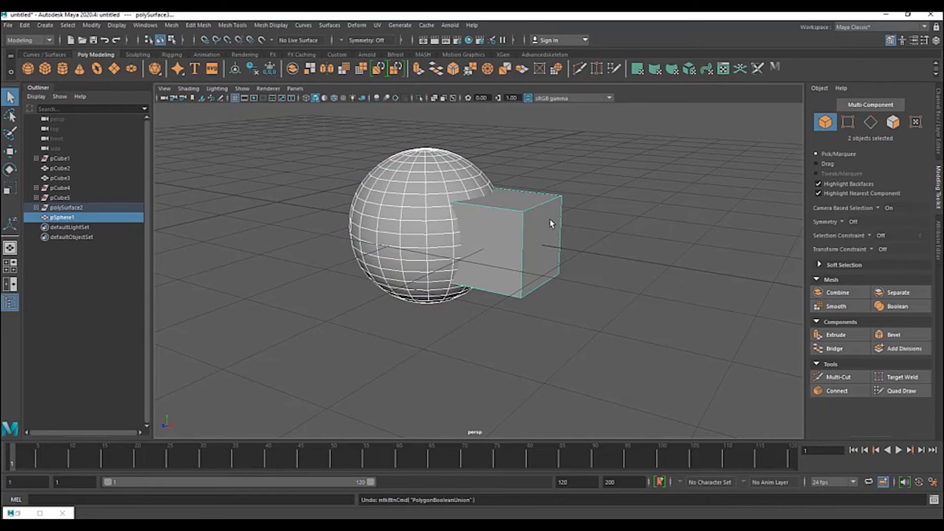
- Move the cube about 2.65 units along X, away from the sphere
{"action": "left_click_drag", "start_coordinate": [459, 193], "coordinate": [602, 268], "text": "alt"}
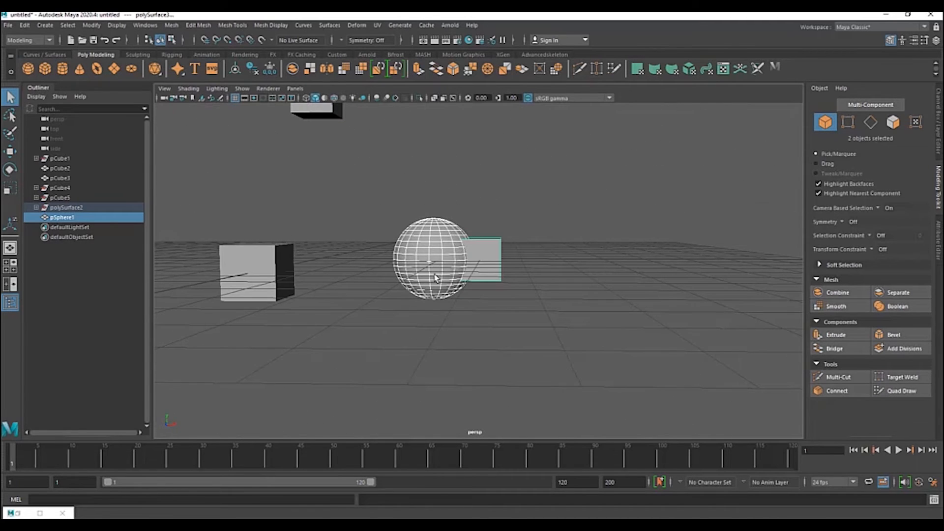
{"action": "scroll", "coordinate": [474, 276], "scroll_direction": "up", "scroll_amount": 5}
{"action": "left_click_drag", "start_coordinate": [474, 276], "coordinate": [456, 266], "text": "alt"}
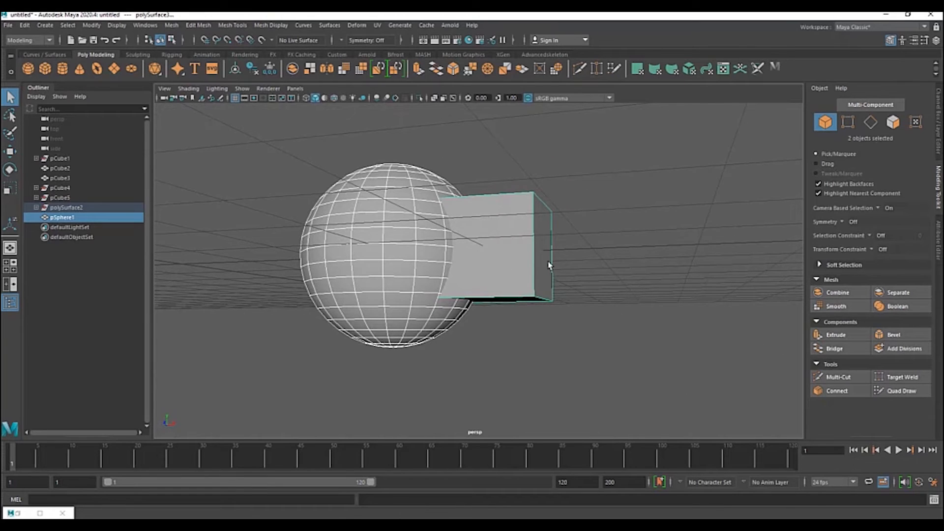
{"action": "scroll", "coordinate": [575, 267], "scroll_direction": "down", "scroll_amount": 3}
{"action": "left_click_drag", "start_coordinate": [575, 268], "coordinate": [539, 264], "text": "alt"}
{"action": "left_click", "coordinate": [491, 253]}
{"action": "key", "text": "w"}
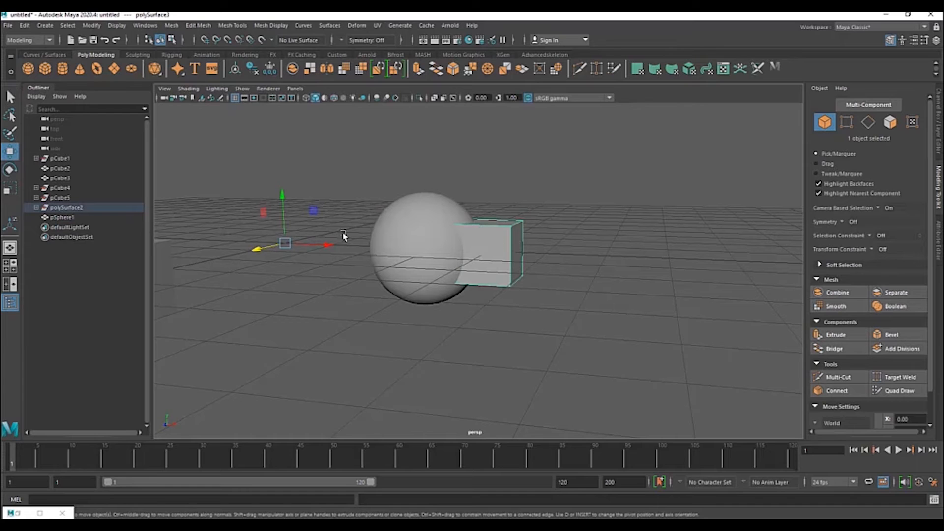
{"action": "left_click_drag", "start_coordinate": [328, 245], "coordinate": [460, 248]}
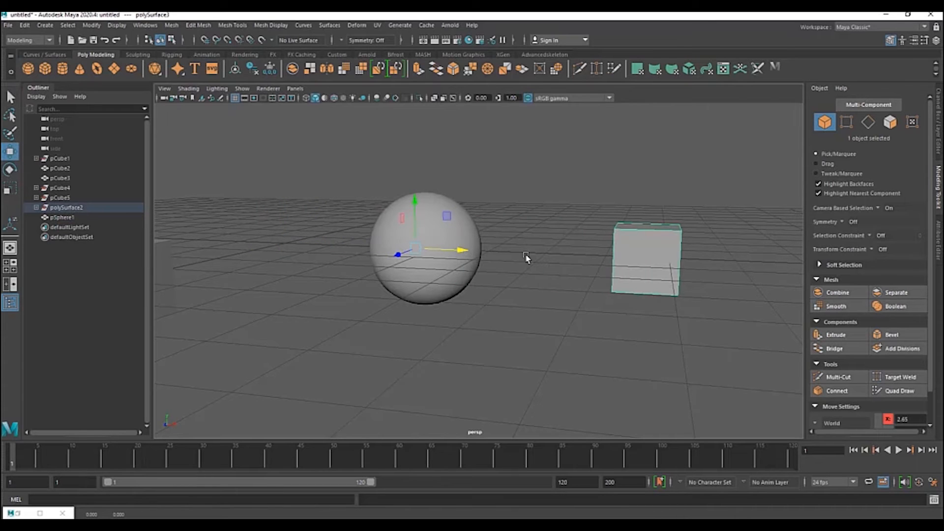
{"action": "left_click", "coordinate": [467, 231]}
{"action": "left_click_drag", "start_coordinate": [496, 258], "coordinate": [483, 236], "text": "alt"}
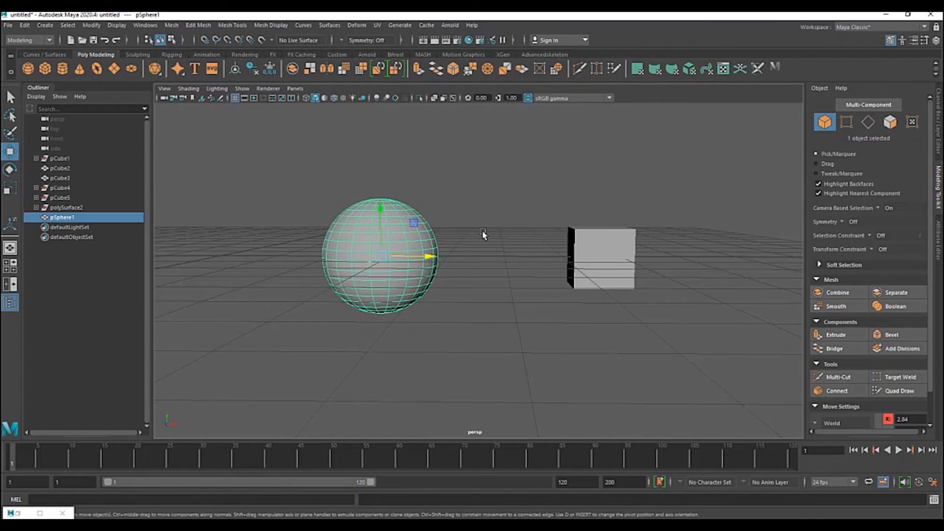
{"action": "scroll", "coordinate": [482, 236], "scroll_direction": "up", "scroll_amount": 3}
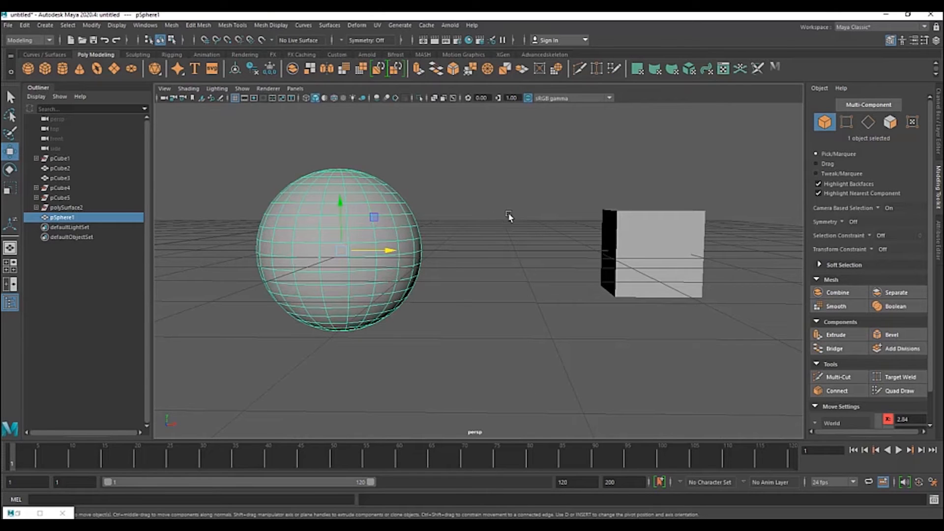
{"action": "left_click_drag", "start_coordinate": [490, 213], "coordinate": [454, 217], "text": "alt"}
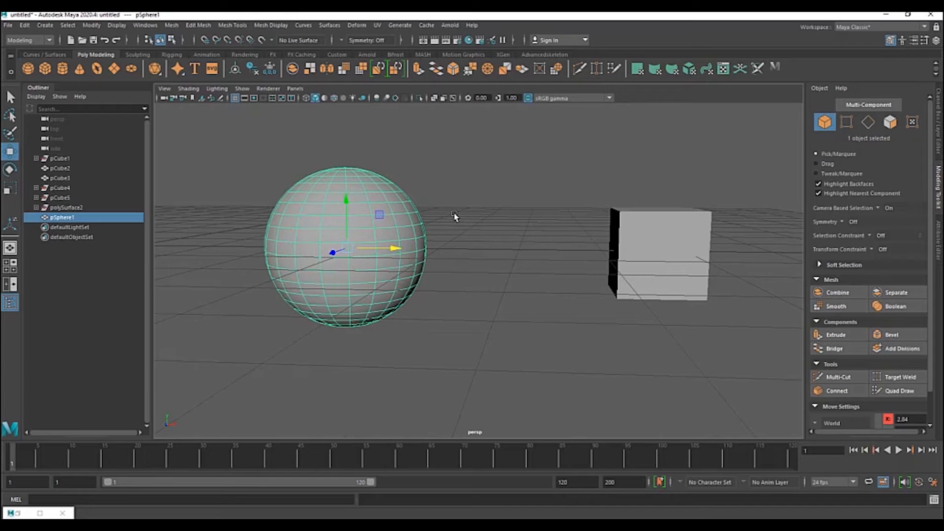
{"action": "scroll", "coordinate": [459, 217], "scroll_direction": "down", "scroll_amount": 3}
{"action": "left_click_drag", "start_coordinate": [480, 209], "coordinate": [573, 228], "text": "alt"}
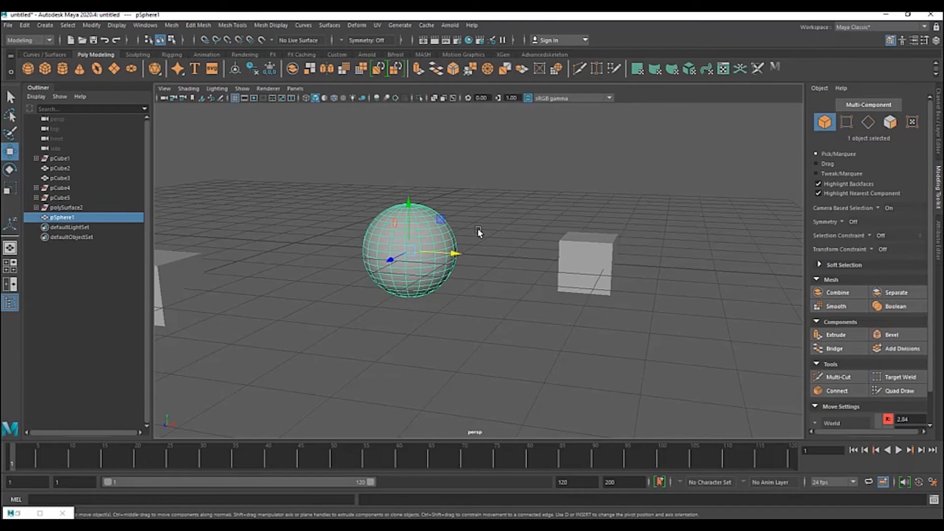
{"action": "scroll", "coordinate": [478, 222], "scroll_direction": "up", "scroll_amount": 2}
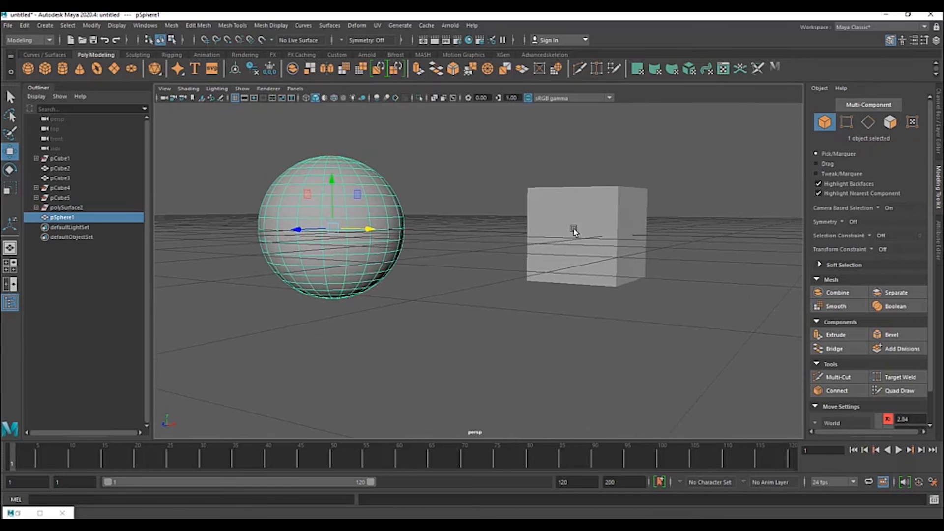
- Extrude all six faces of the cube beside the sphere with a thickness of 1.4
{"action": "left_click", "coordinate": [595, 221]}
{"action": "key", "text": "f"}
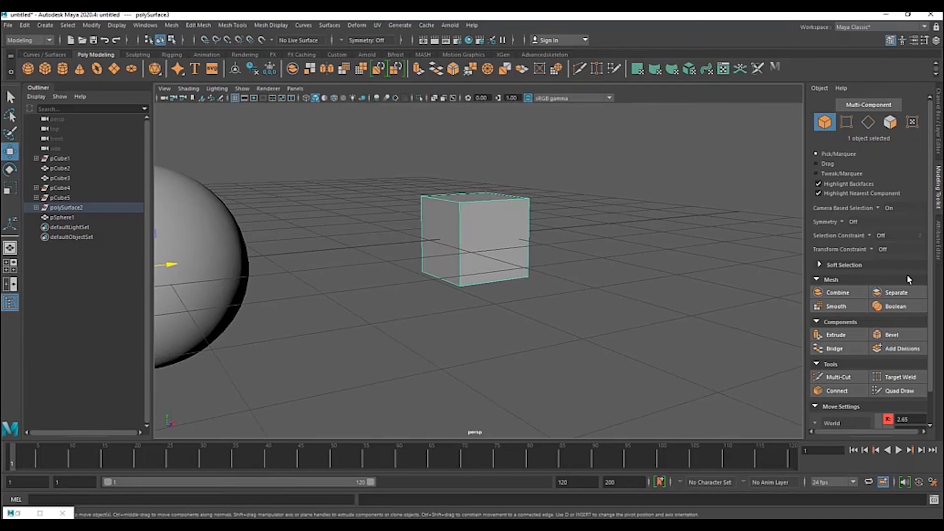
{"action": "left_click", "coordinate": [836, 335]}
{"action": "left_click_drag", "start_coordinate": [544, 238], "coordinate": [582, 212], "text": "alt"}
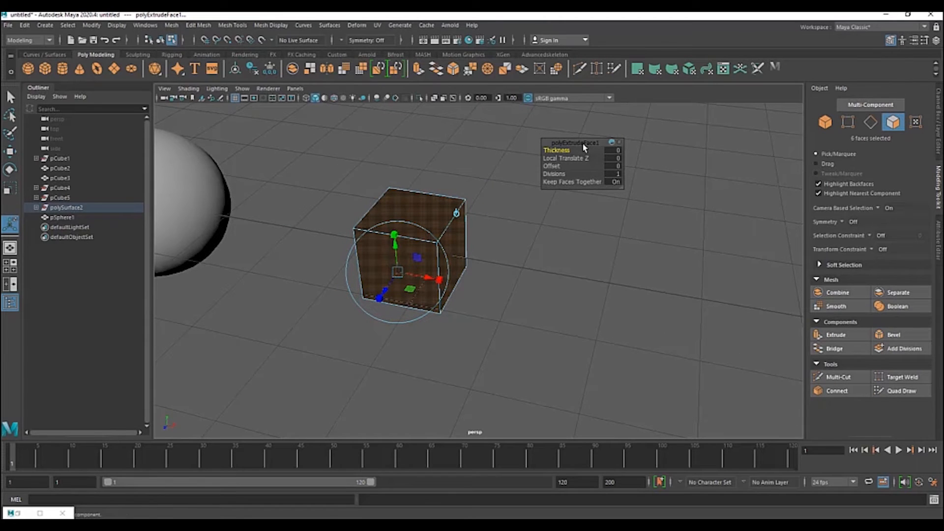
{"action": "left_click_drag", "start_coordinate": [585, 145], "coordinate": [607, 129]}
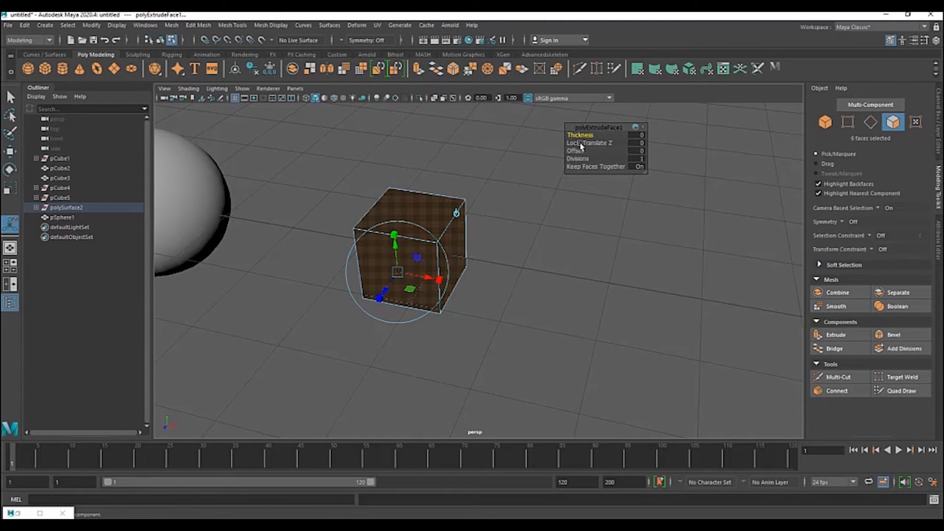
{"action": "left_click_drag", "start_coordinate": [581, 135], "coordinate": [588, 134]}
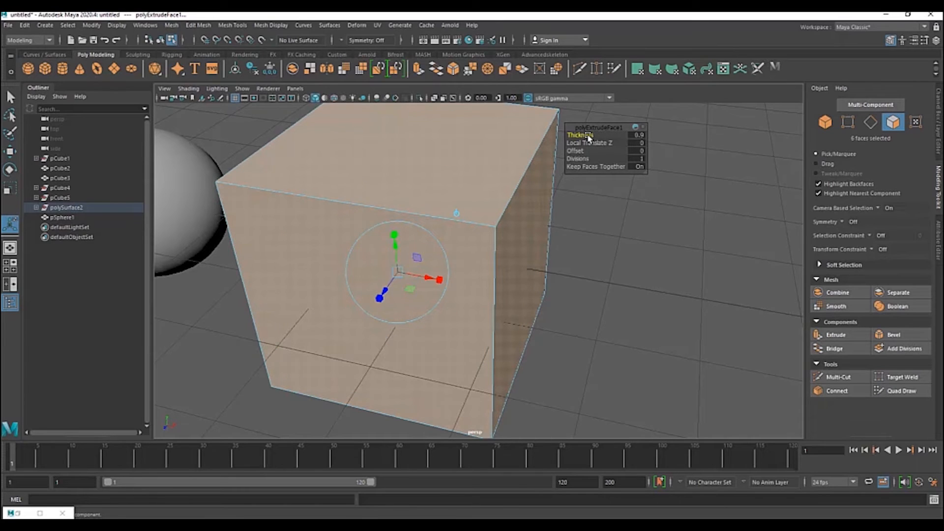
{"action": "left_click_drag", "start_coordinate": [588, 135], "coordinate": [547, 178]}
- Examine the extruded cube in wireframe from several angles, checking the original cube inside the outer shell
{"action": "scroll", "coordinate": [543, 184], "scroll_direction": "down", "scroll_amount": 3}
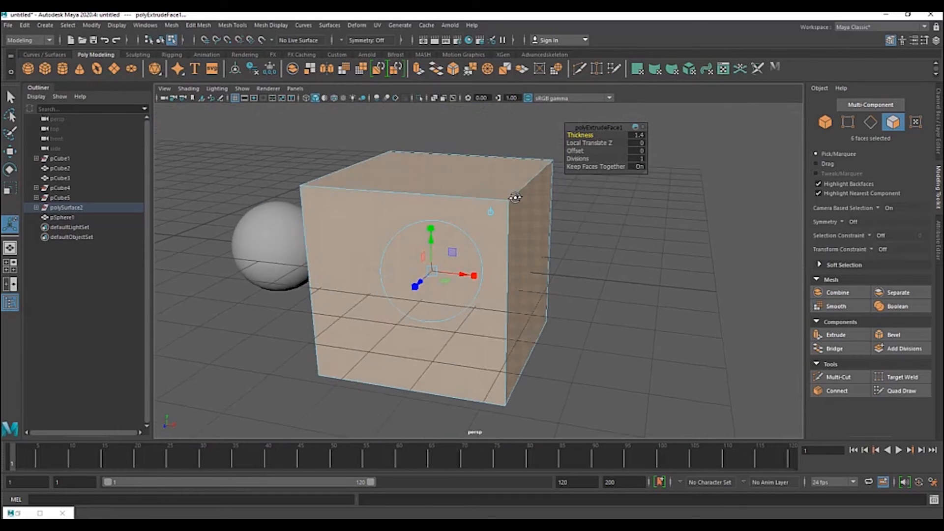
{"action": "key", "text": "4"}
{"action": "left_click_drag", "start_coordinate": [512, 196], "coordinate": [466, 185], "text": "alt"}
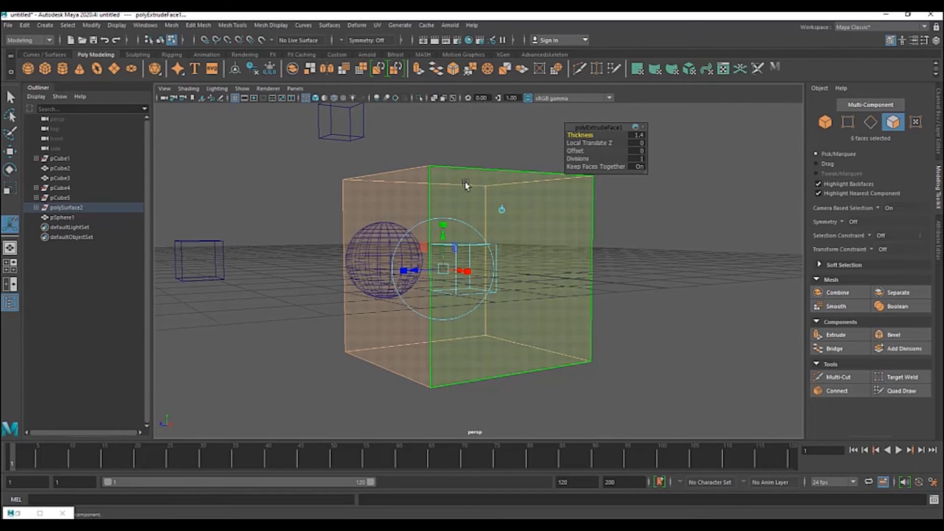
{"action": "left_click_drag", "start_coordinate": [556, 246], "coordinate": [684, 283], "text": "alt"}
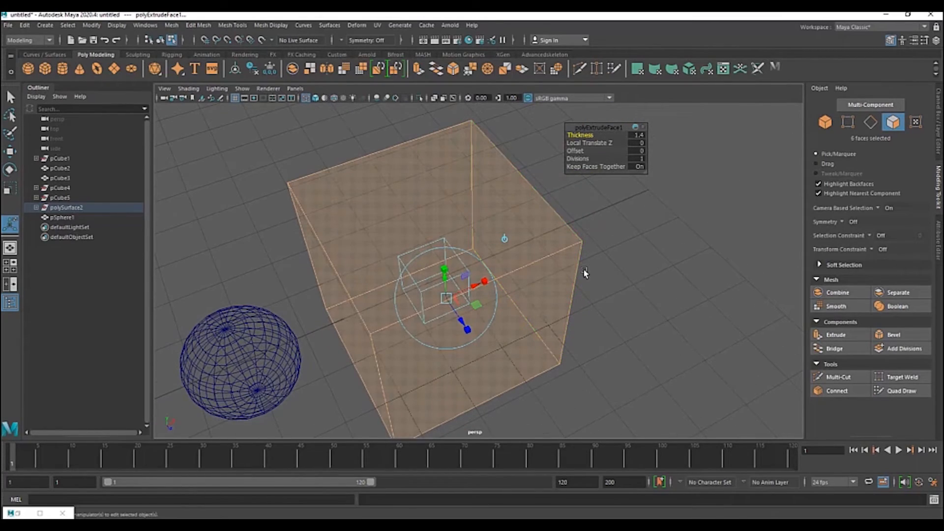
{"action": "left_click_drag", "start_coordinate": [587, 266], "coordinate": [533, 220], "text": "alt"}
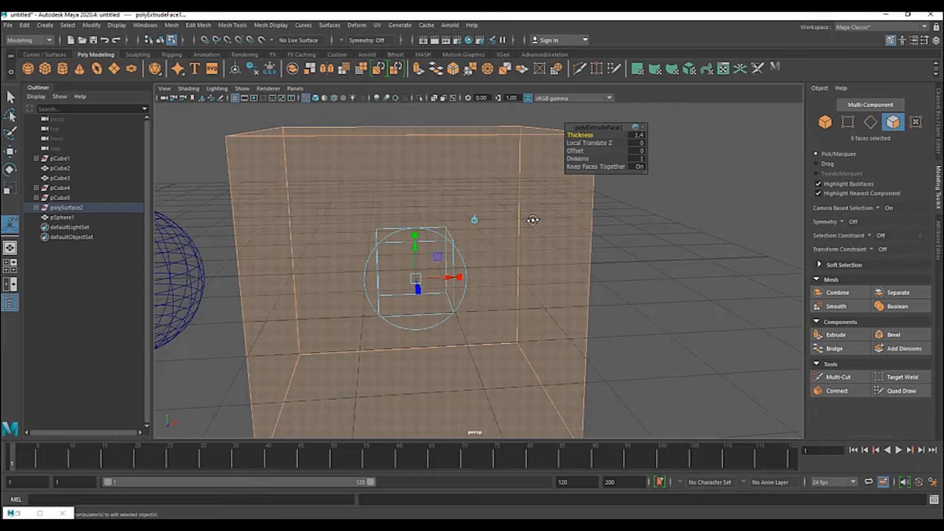
{"action": "mouse_move", "coordinate": [500, 194]}
{"action": "left_mouse_down", "text": "alt"}
{"action": "mouse_move", "coordinate": [432, 190]}
{"action": "mouse_move", "coordinate": [483, 193]}
{"action": "left_mouse_up", "text": "alt"}
{"action": "scroll", "coordinate": [484, 197], "scroll_direction": "down", "scroll_amount": 3}
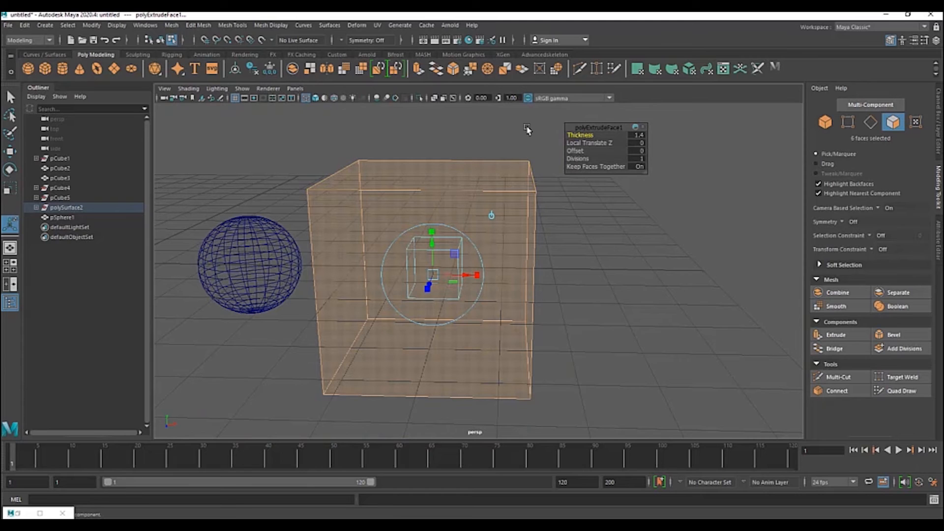
- Return to shaded display, select all six outer faces of the extruded cube, and delete them to expose the inner cube
{"action": "left_click", "coordinate": [502, 186]}
{"action": "key", "text": "5"}
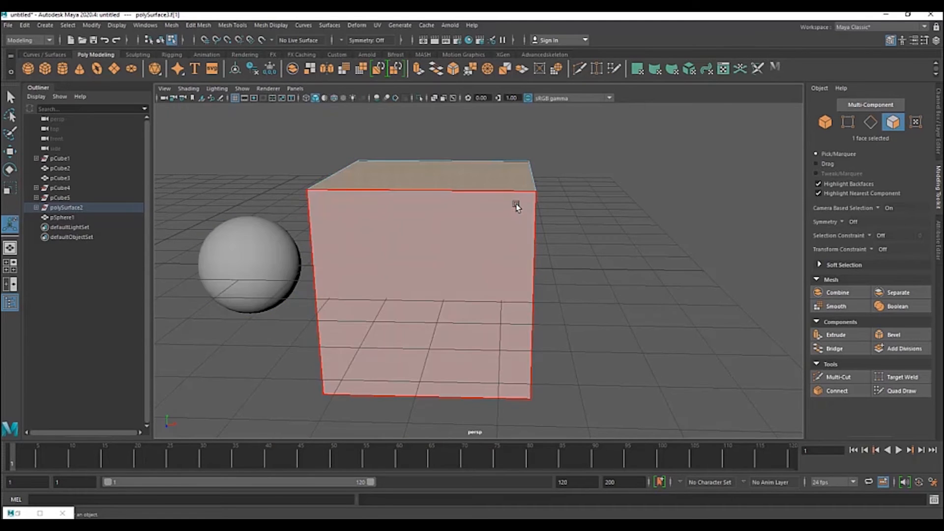
{"action": "mouse_move", "coordinate": [639, 182]}
{"action": "left_mouse_down", "text": "alt"}
{"action": "mouse_move", "coordinate": [533, 177]}
{"action": "mouse_move", "coordinate": [600, 173]}
{"action": "mouse_move", "coordinate": [503, 188]}
{"action": "left_mouse_up", "text": "alt"}
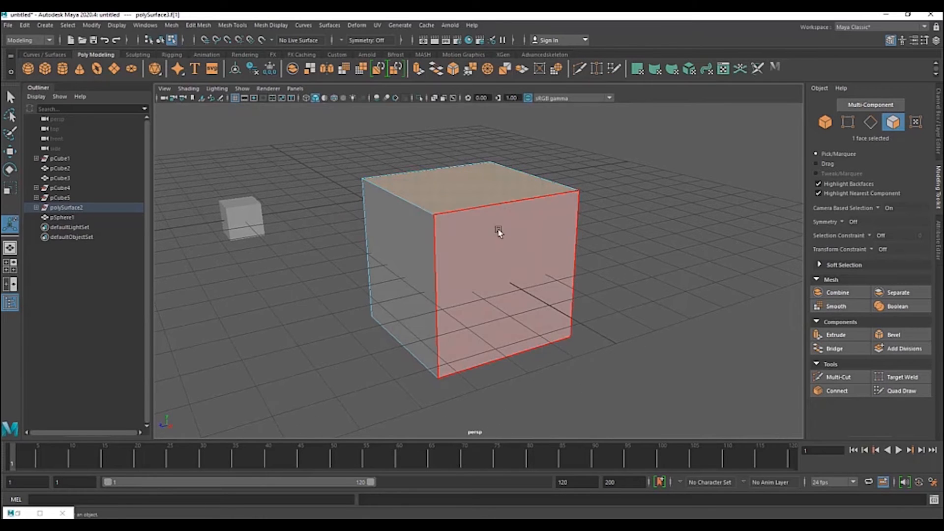
{"action": "left_click", "coordinate": [411, 228], "text": "shift"}
{"action": "left_click", "coordinate": [478, 185], "text": "shift"}
{"action": "left_click_drag", "start_coordinate": [472, 202], "coordinate": [409, 192], "text": "alt"}
{"action": "left_click", "coordinate": [424, 241], "text": "shift"}
{"action": "left_click_drag", "start_coordinate": [424, 241], "coordinate": [497, 240], "text": "alt"}
{"action": "left_click", "coordinate": [477, 253], "text": "shift"}
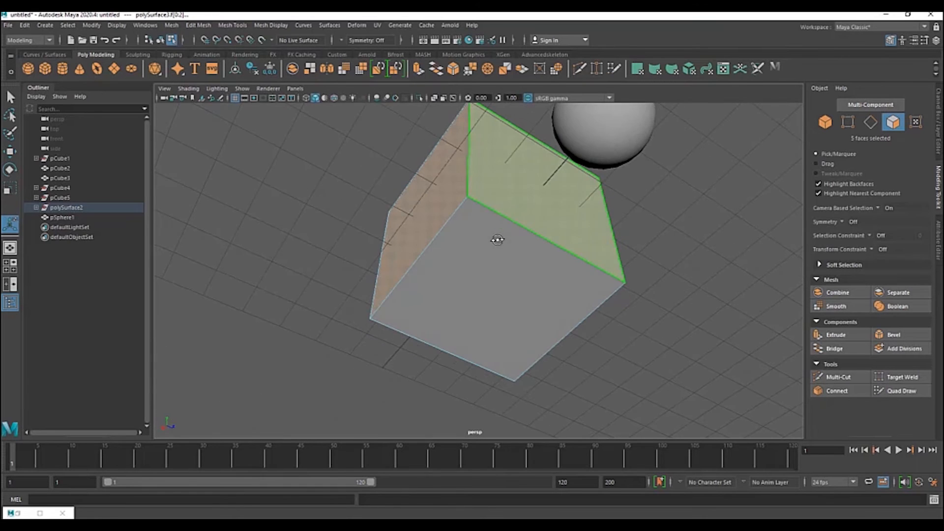
{"action": "left_click", "coordinate": [516, 279], "text": "shift"}
{"action": "left_click_drag", "start_coordinate": [632, 264], "coordinate": [450, 313], "text": "alt"}
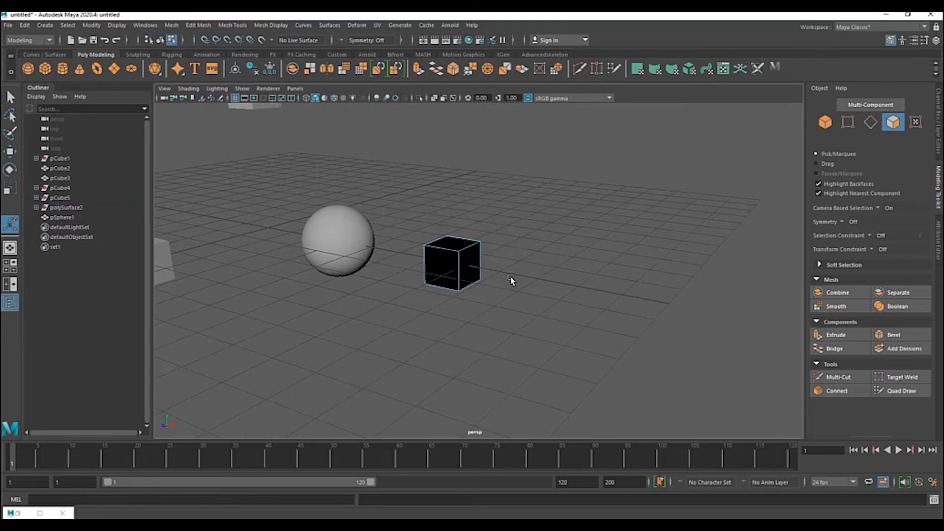
- Undo the deletion of the outer faces and step back through their face selections
{"action": "scroll", "coordinate": [510, 277], "scroll_direction": "up", "scroll_amount": 4}
{"action": "mouse_move", "coordinate": [510, 277]}
{"action": "left_mouse_down", "text": "alt"}
{"action": "mouse_move", "coordinate": [463, 263]}
{"action": "mouse_move", "coordinate": [507, 276]}
{"action": "left_mouse_up", "text": "alt"}
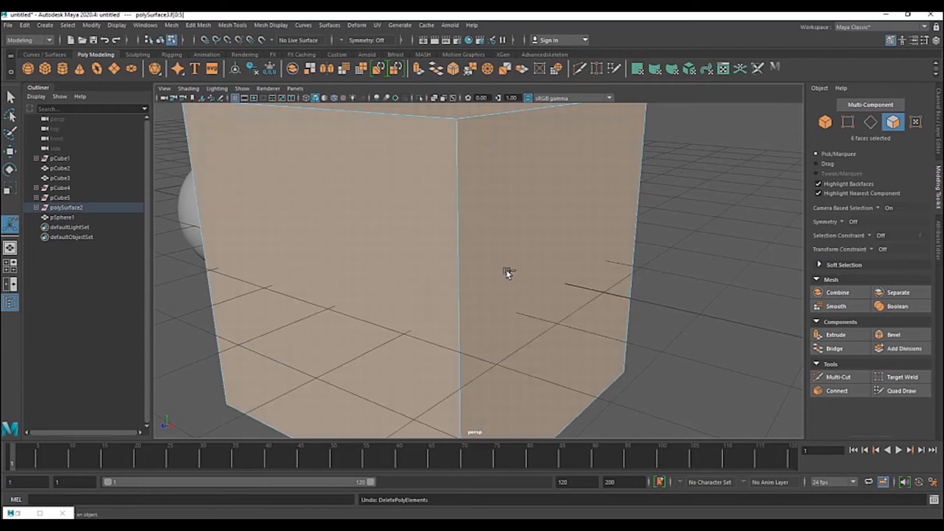
{"action": "left_click", "coordinate": [508, 273], "text": "shift"}
{"action": "key", "text": "ctrl+z"}
{"action": "key", "text": "ctrl+z"}
{"action": "key", "text": "ctrl+z"}
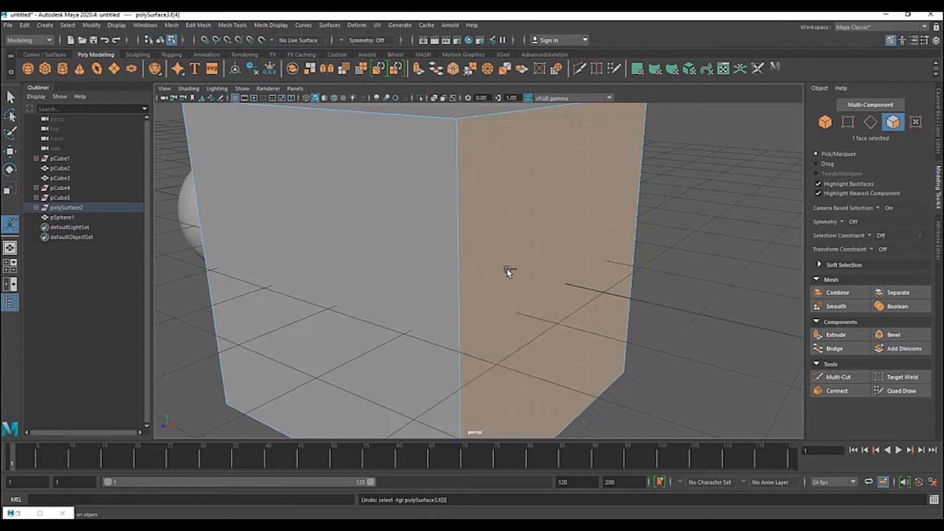
- Undo the remaining face selections and the six-face extrusion, restoring the original cube beside the sphere
{"action": "key", "text": "ctrl+z"}
{"action": "key", "text": "ctrl+z"}
{"action": "key", "text": "ctrl+z"}
{"action": "key", "text": "ctrl+z"}
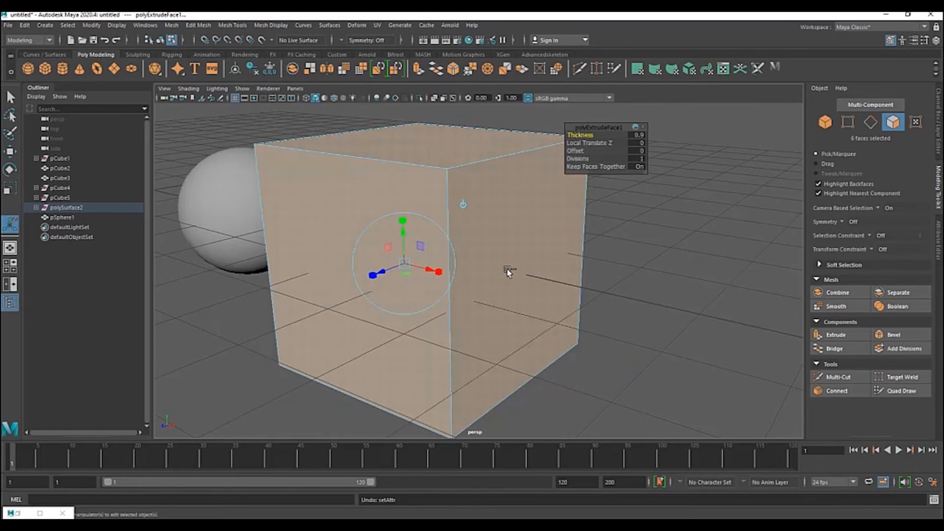
{"action": "key", "text": "ctrl+z"}
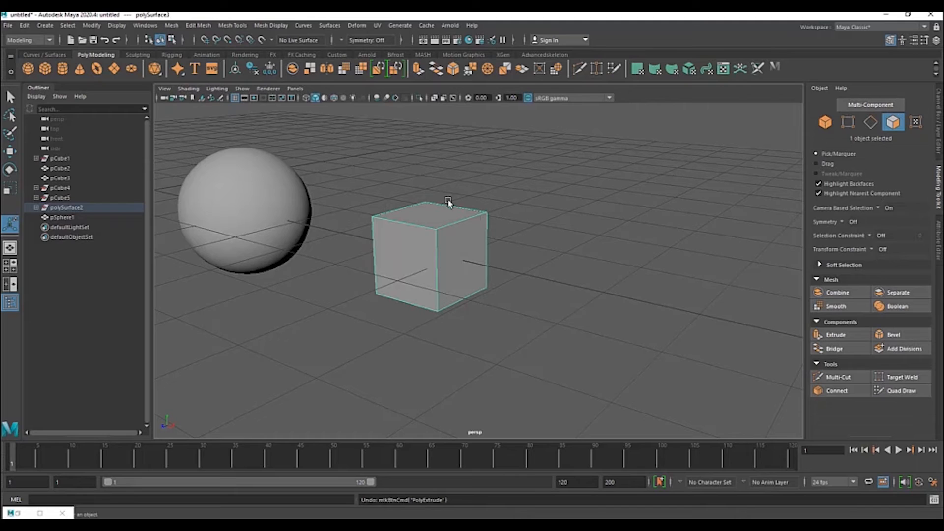
- Return to object selection and center the cube's pivot on its own geometry
{"action": "left_click", "coordinate": [824, 123]}
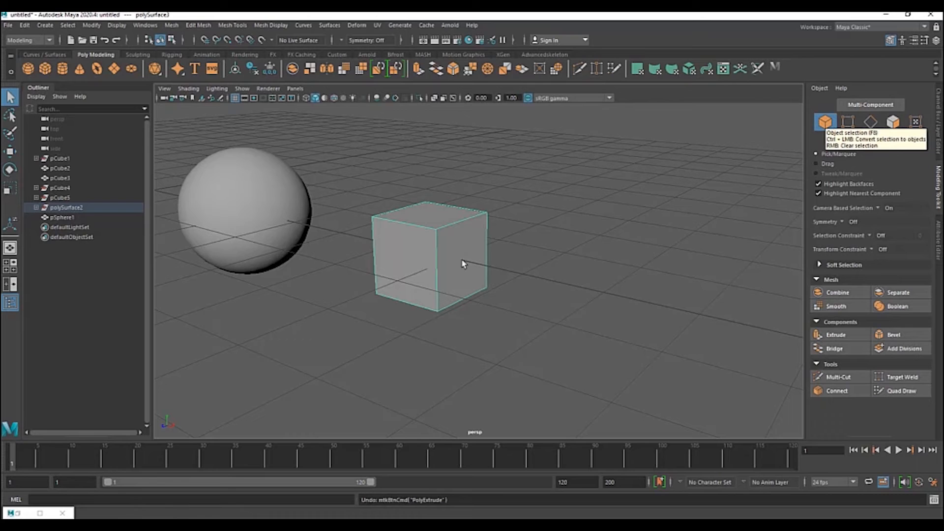
{"action": "left_click_drag", "start_coordinate": [481, 229], "coordinate": [457, 228], "text": "alt"}
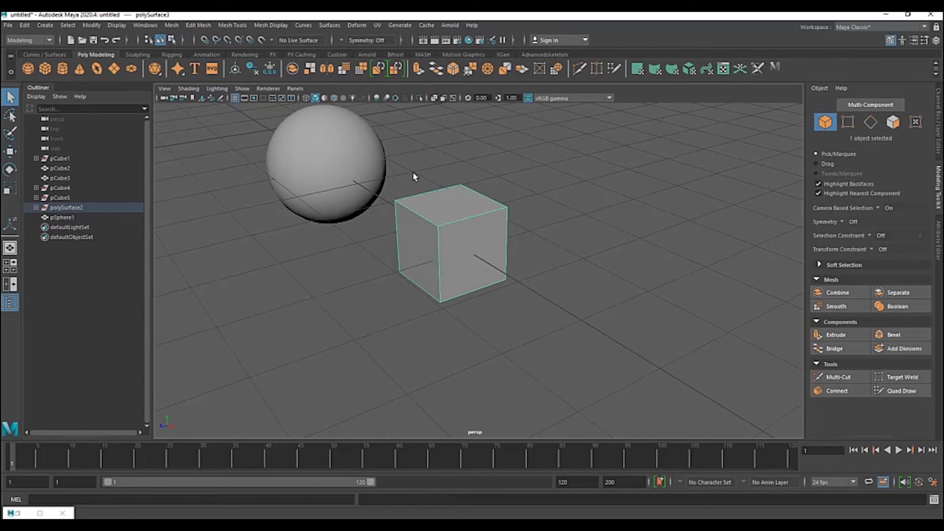
{"action": "left_click_drag", "start_coordinate": [416, 176], "coordinate": [481, 177], "text": "alt"}
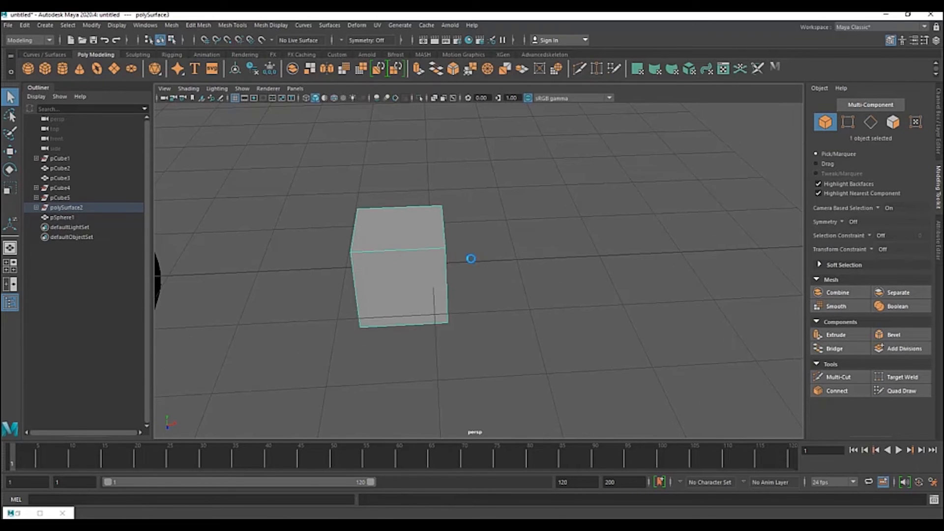
{"action": "key", "text": "w"}
{"action": "left_click_drag", "start_coordinate": [417, 248], "coordinate": [433, 257], "text": "alt"}
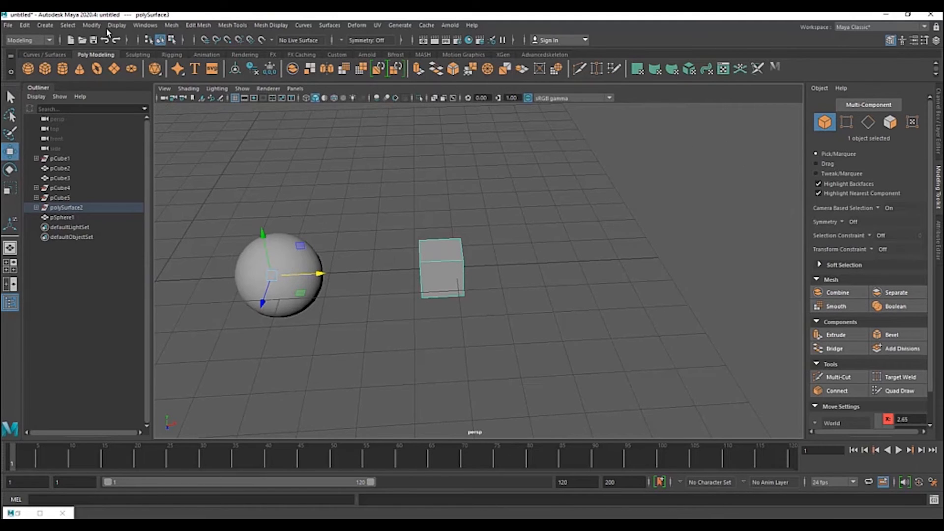
{"action": "left_click", "coordinate": [91, 25]}
{"action": "left_click", "coordinate": [129, 98]}
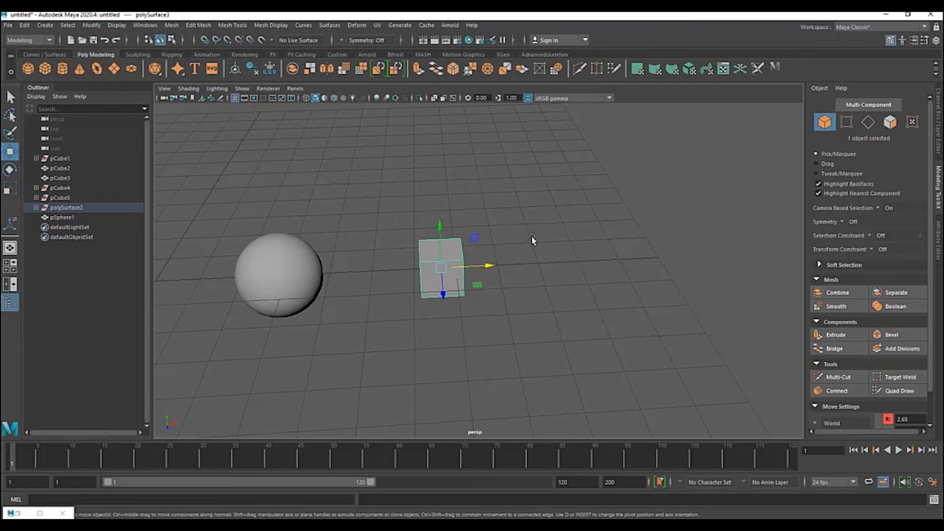
- Try moving the cube along the X axis with its centered pivot, and undo the move
{"action": "left_click_drag", "start_coordinate": [525, 234], "coordinate": [590, 274], "text": "alt"}
{"action": "scroll", "coordinate": [483, 259], "scroll_direction": "up", "scroll_amount": 3}
{"action": "left_click_drag", "start_coordinate": [476, 261], "coordinate": [475, 261]}
{"action": "key", "text": "ctrl+z"}
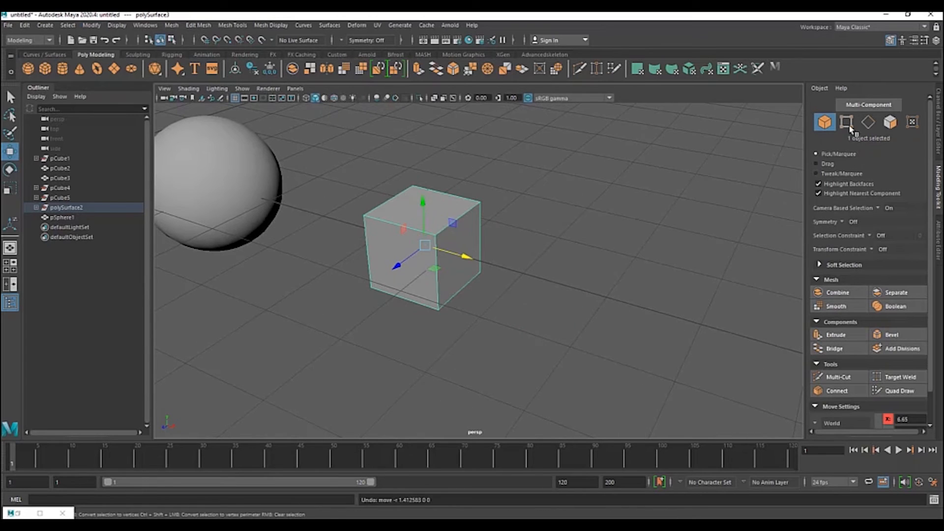
- Switch the cube to vertex selection and select a single corner vertex of its top face
{"action": "left_click", "coordinate": [847, 122]}
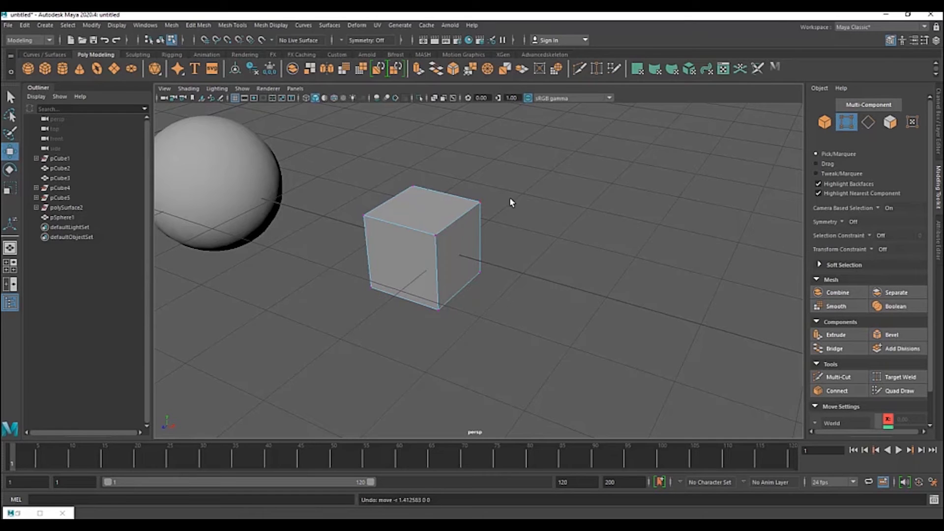
{"action": "left_click", "coordinate": [825, 122]}
{"action": "right_click_drag", "start_coordinate": [462, 202], "coordinate": [611, 188], "text": "alt"}
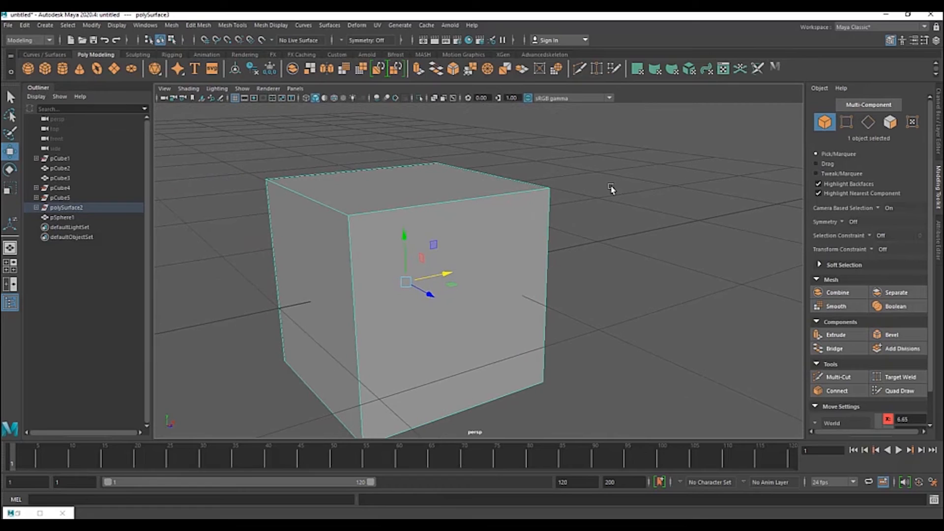
{"action": "left_click", "coordinate": [847, 123]}
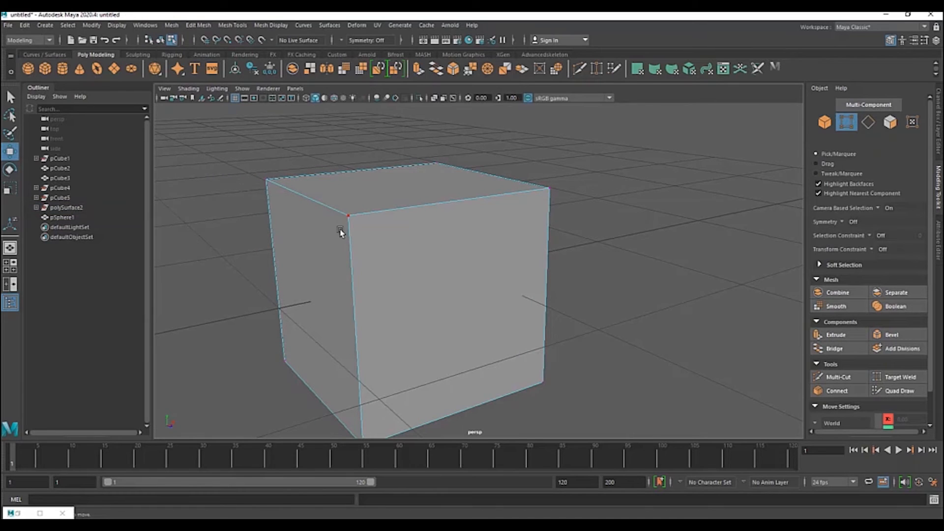
{"action": "left_click_drag", "start_coordinate": [548, 171], "coordinate": [523, 169], "text": "alt"}
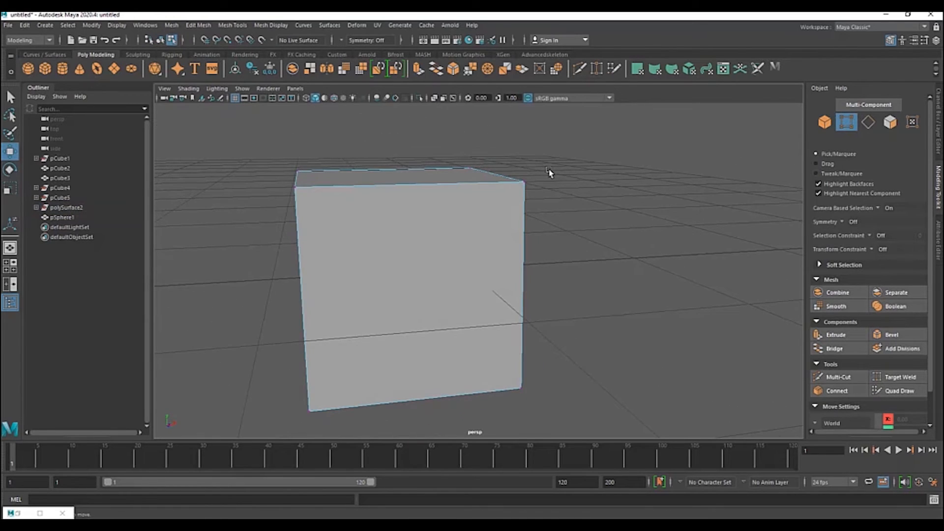
{"action": "left_click_drag", "start_coordinate": [562, 194], "coordinate": [605, 199], "text": "alt"}
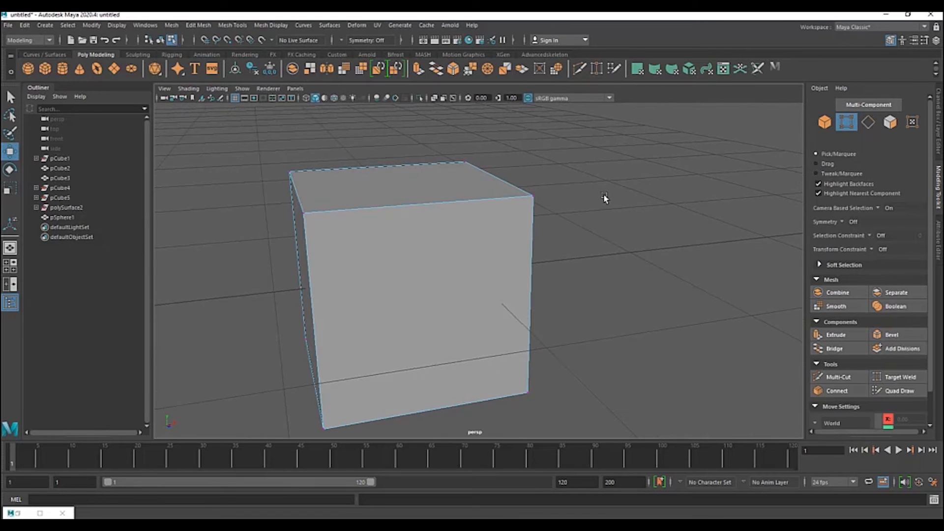
{"action": "left_click", "coordinate": [532, 199]}
{"action": "left_click", "coordinate": [307, 212]}
{"action": "left_click_drag", "start_coordinate": [379, 216], "coordinate": [358, 219], "text": "alt"}
{"action": "left_click", "coordinate": [358, 212], "text": "shift"}
{"action": "left_click_drag", "start_coordinate": [440, 224], "coordinate": [511, 232], "text": "alt"}
{"action": "left_click", "coordinate": [521, 229]}
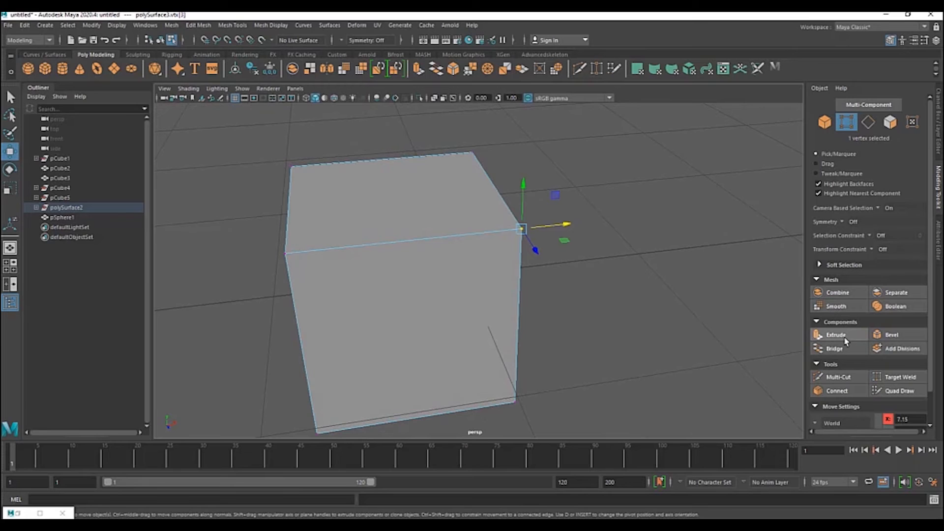
{"action": "mouse_move", "coordinate": [592, 274]}
{"action": "left_mouse_down", "text": "alt"}
{"action": "mouse_move", "coordinate": [584, 257]}
{"action": "mouse_move", "coordinate": [605, 261]}
{"action": "left_mouse_up", "text": "alt"}
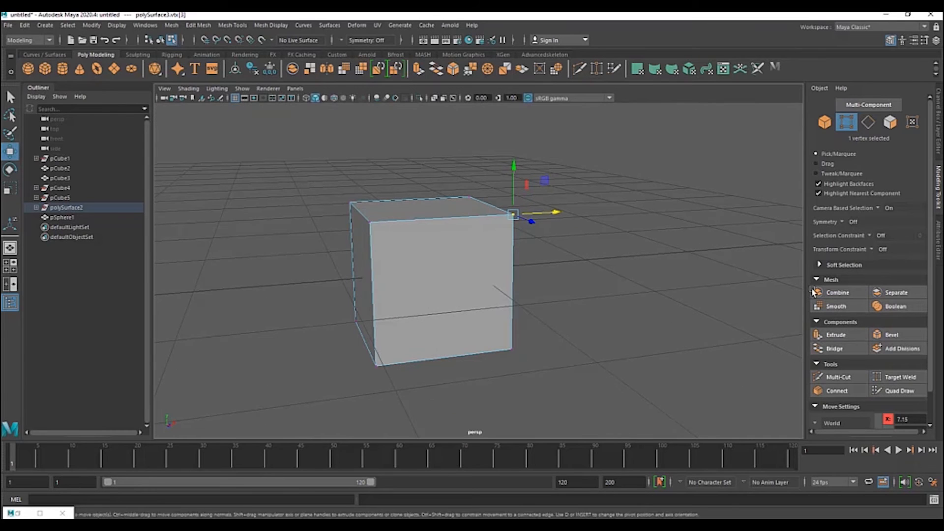
- Extrude the selected corner vertex with a width of 1, a length of 0.9 and 3 divisions
{"action": "left_click", "coordinate": [836, 334]}
{"action": "left_click_drag", "start_coordinate": [666, 261], "coordinate": [659, 162], "text": "alt"}
{"action": "left_click_drag", "start_coordinate": [604, 129], "coordinate": [604, 151]}
{"action": "left_click", "coordinate": [595, 129]}
{"action": "left_click", "coordinate": [596, 137]}
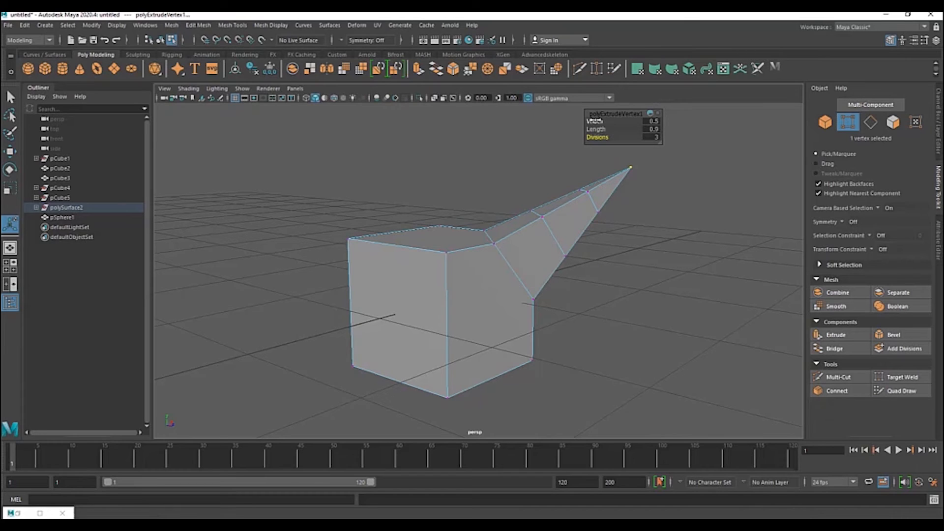
{"action": "left_click_drag", "start_coordinate": [594, 121], "coordinate": [596, 121]}
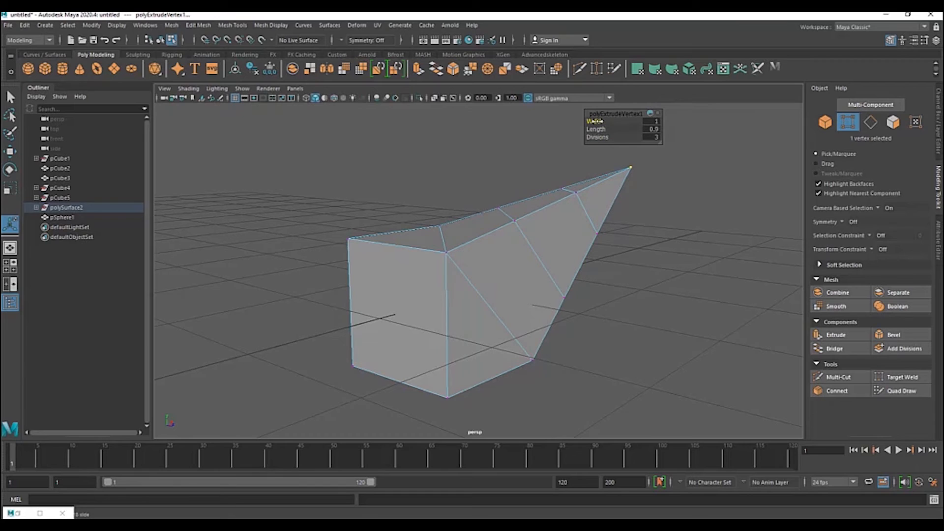
- Undo the vertex extrusion on the cube
{"action": "key", "text": "ctrl+z"}
{"action": "key", "text": "ctrl+z"}
{"action": "key", "text": "ctrl+z"}
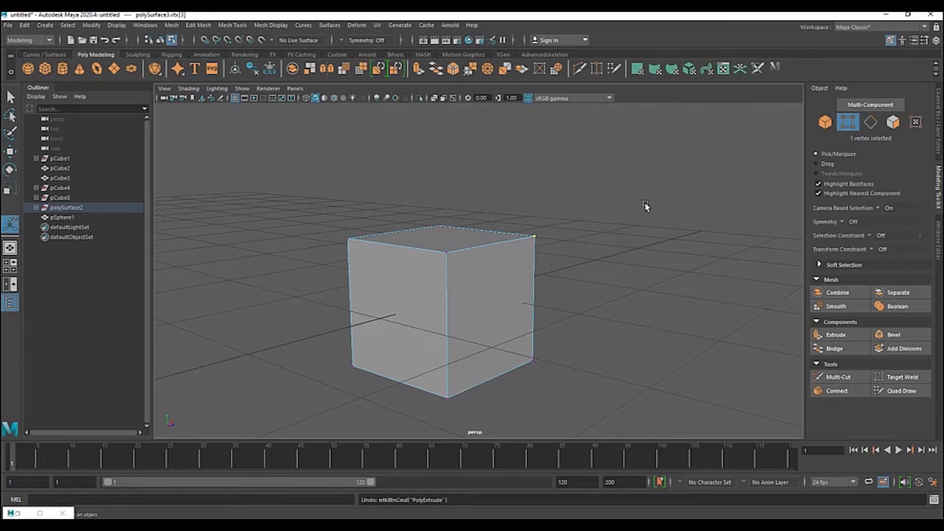
- Switch to edge selection, select several of the cube's edges together, and reduce the selection to one top edge
{"action": "left_click_drag", "start_coordinate": [686, 191], "coordinate": [590, 231], "text": "alt"}
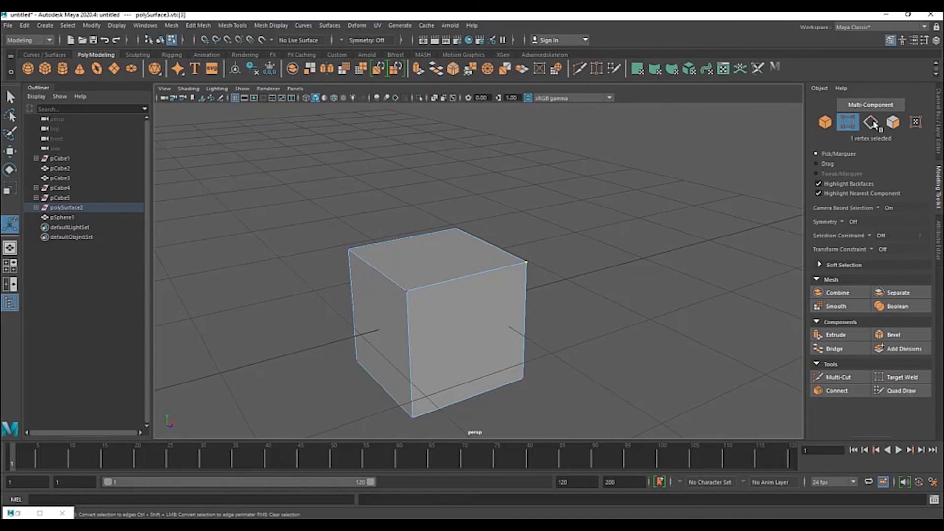
{"action": "left_click", "coordinate": [871, 123]}
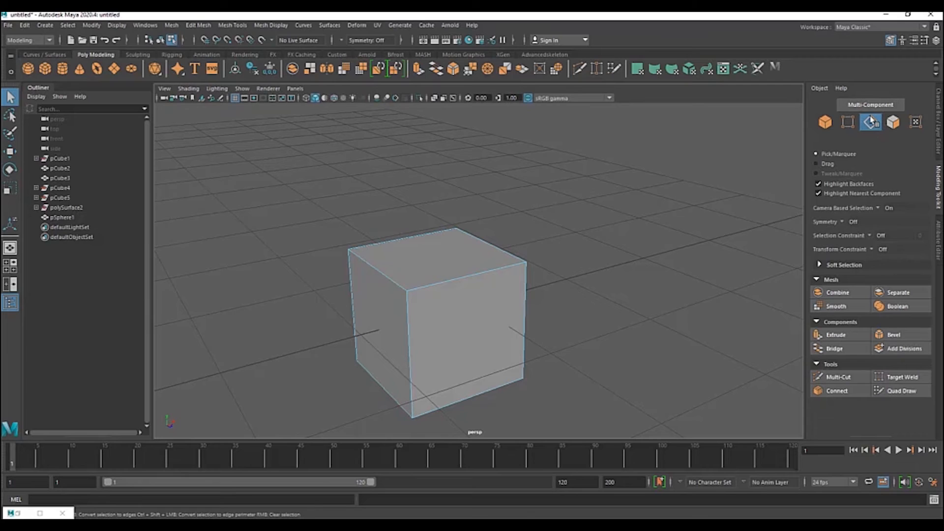
{"action": "left_click", "coordinate": [485, 281]}
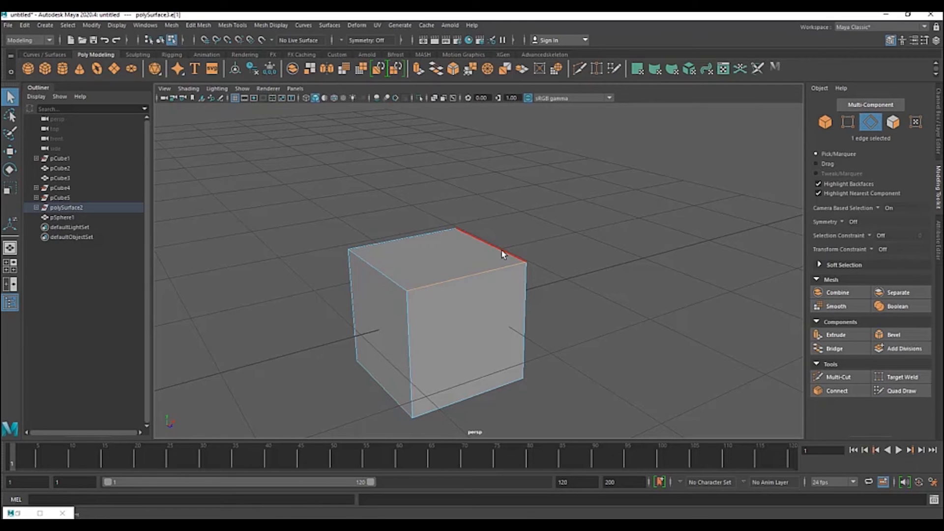
{"action": "left_click", "coordinate": [502, 253], "text": "shift"}
{"action": "left_click", "coordinate": [361, 259], "text": "shift"}
{"action": "left_click", "coordinate": [390, 241], "text": "shift"}
{"action": "left_click", "coordinate": [353, 279], "text": "shift"}
{"action": "left_click", "coordinate": [473, 276]}
{"action": "left_click_drag", "start_coordinate": [569, 271], "coordinate": [584, 257], "text": "alt"}
- Extrude the selected top edge of the cube outward with a Local Translate Z of about 0.514
{"action": "left_click", "coordinate": [844, 336]}
{"action": "left_click_drag", "start_coordinate": [581, 274], "coordinate": [643, 263], "text": "alt"}
{"action": "scroll", "coordinate": [642, 263], "scroll_direction": "up", "scroll_amount": 4}
{"action": "middle_click_drag", "start_coordinate": [643, 263], "coordinate": [549, 282], "text": "alt"}
{"action": "left_click_drag", "start_coordinate": [498, 266], "coordinate": [367, 279]}
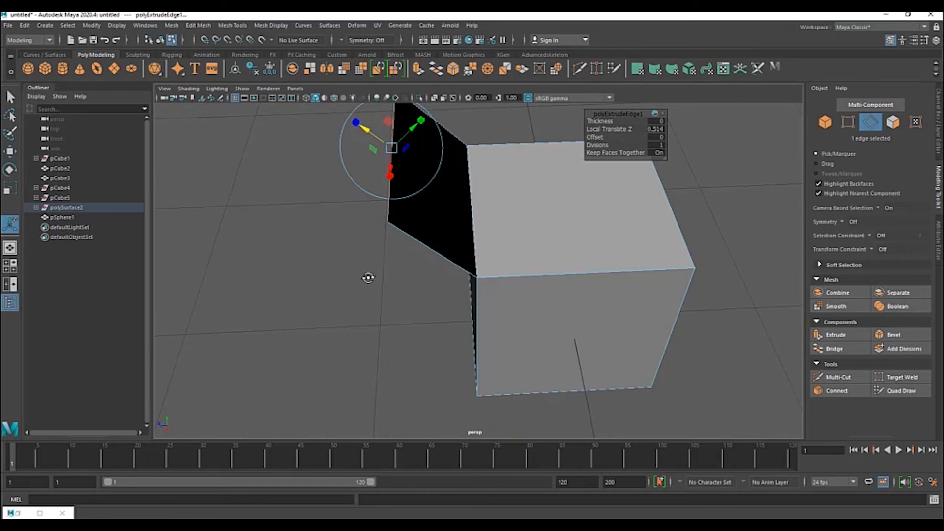
{"action": "middle_click_drag", "start_coordinate": [531, 234], "coordinate": [542, 284], "text": "alt"}
{"action": "left_click_drag", "start_coordinate": [533, 287], "coordinate": [595, 301], "text": "alt"}
- Undo the edge extrusion and step back to the earlier multiple-edge selection
{"action": "key", "text": "ctrl+z"}
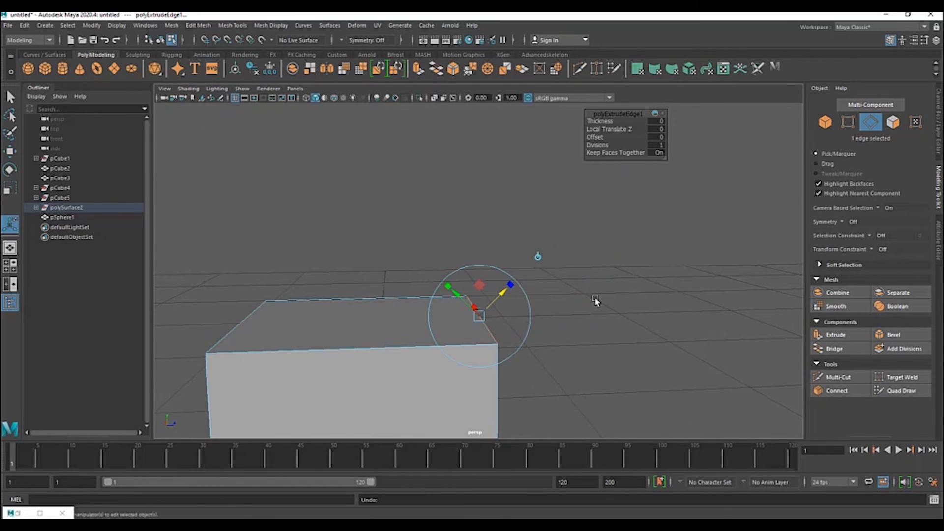
{"action": "key", "text": "ctrl+z"}
{"action": "key", "text": "ctrl+z"}
{"action": "left_click_drag", "start_coordinate": [602, 279], "coordinate": [544, 276], "text": "alt"}
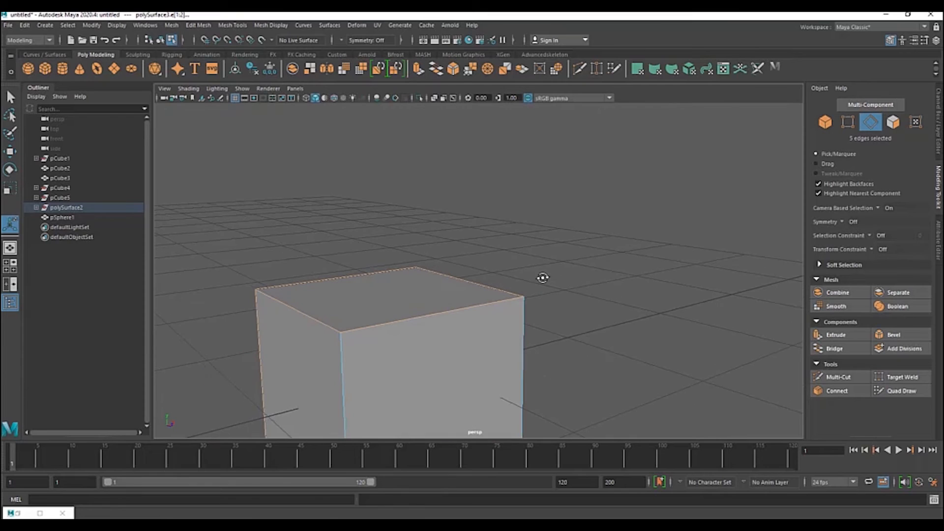
- Switch to face selection and select different faces of the cube, ending with the top face
{"action": "left_click", "coordinate": [893, 122]}
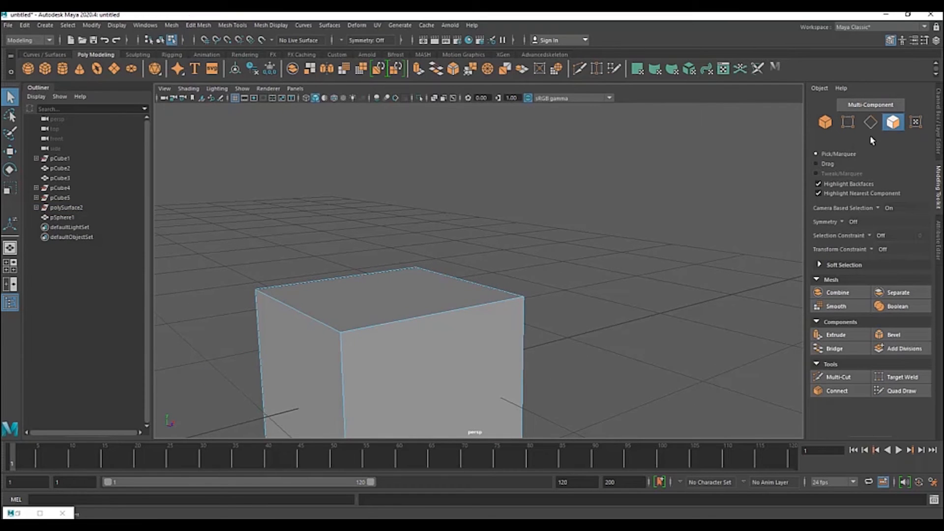
{"action": "left_click", "coordinate": [439, 347]}
{"action": "left_click_drag", "start_coordinate": [441, 347], "coordinate": [501, 331], "text": "alt"}
{"action": "left_click", "coordinate": [446, 312]}
{"action": "left_click_drag", "start_coordinate": [447, 311], "coordinate": [472, 261], "text": "alt"}
{"action": "left_click", "coordinate": [472, 261]}
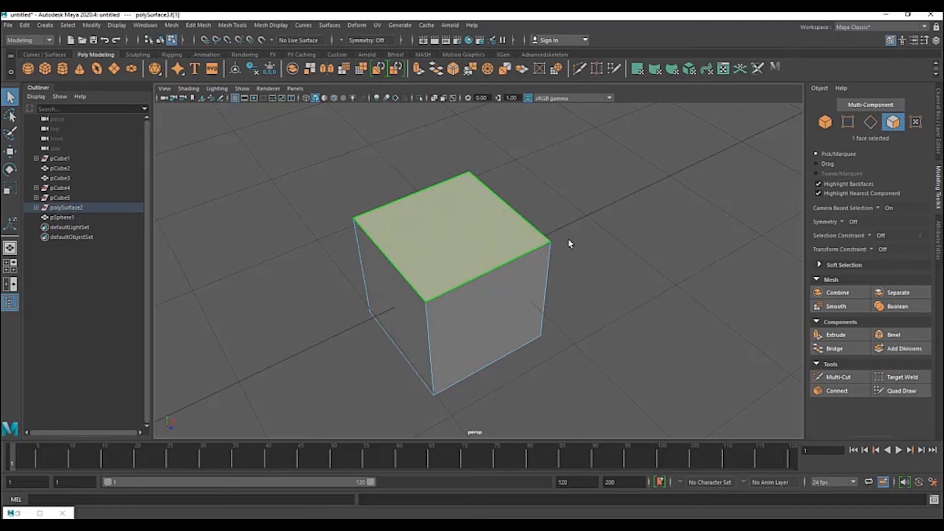
{"action": "scroll", "coordinate": [580, 232], "scroll_direction": "up", "scroll_amount": 3}
{"action": "left_click_drag", "start_coordinate": [580, 232], "coordinate": [508, 222], "text": "alt"}
{"action": "left_click", "coordinate": [530, 174]}
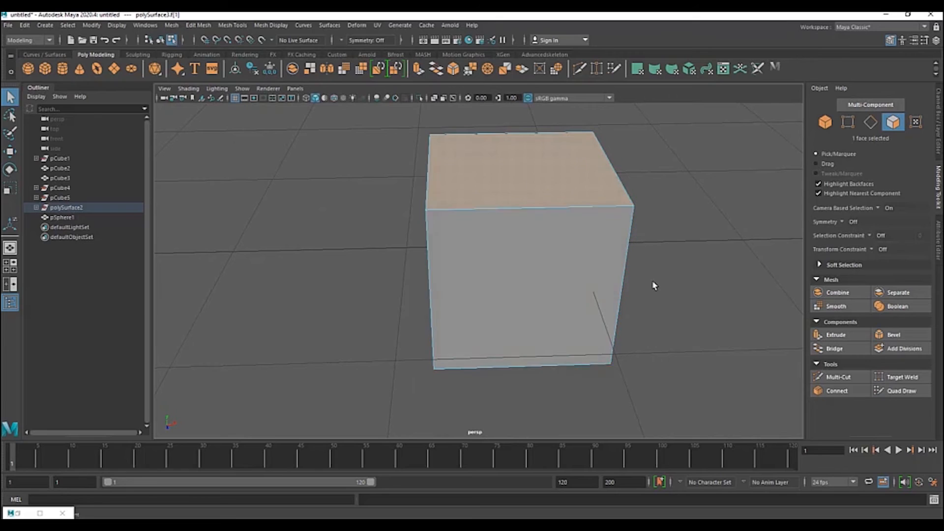
{"action": "left_click_drag", "start_coordinate": [480, 242], "coordinate": [541, 231], "text": "alt"}
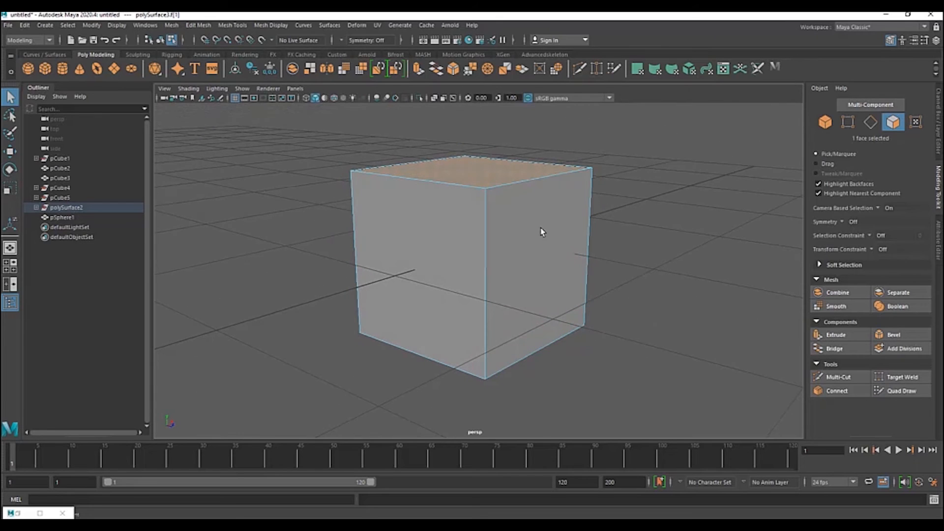
- Select one top edge of the cube in edge mode, and a top corner vertex in vertex mode
{"action": "left_click", "coordinate": [871, 122]}
{"action": "left_click", "coordinate": [557, 184]}
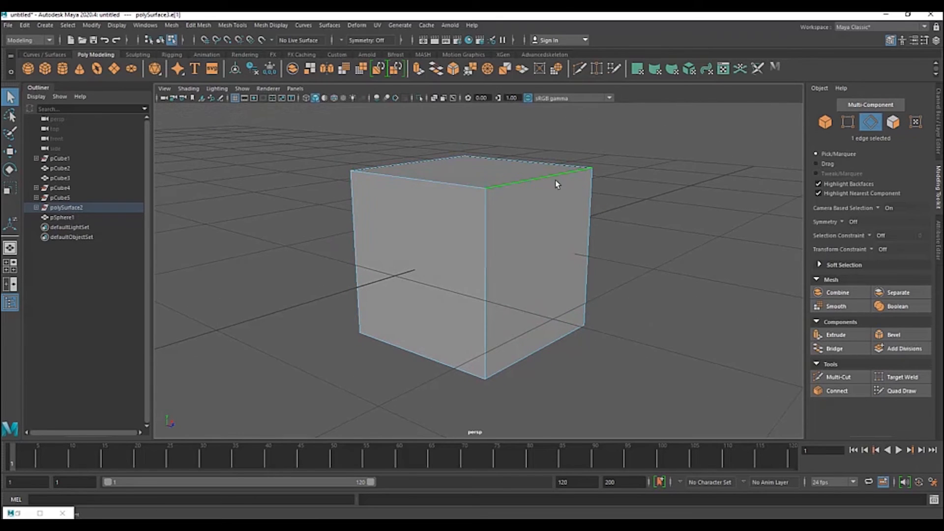
{"action": "left_click", "coordinate": [847, 122]}
{"action": "left_click", "coordinate": [584, 170]}
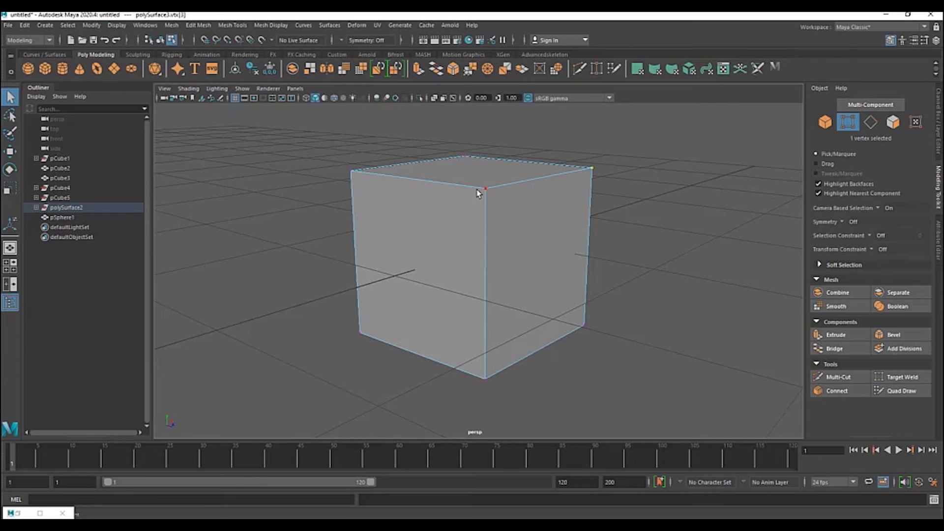
{"action": "left_click_drag", "start_coordinate": [619, 196], "coordinate": [598, 185], "text": "alt"}
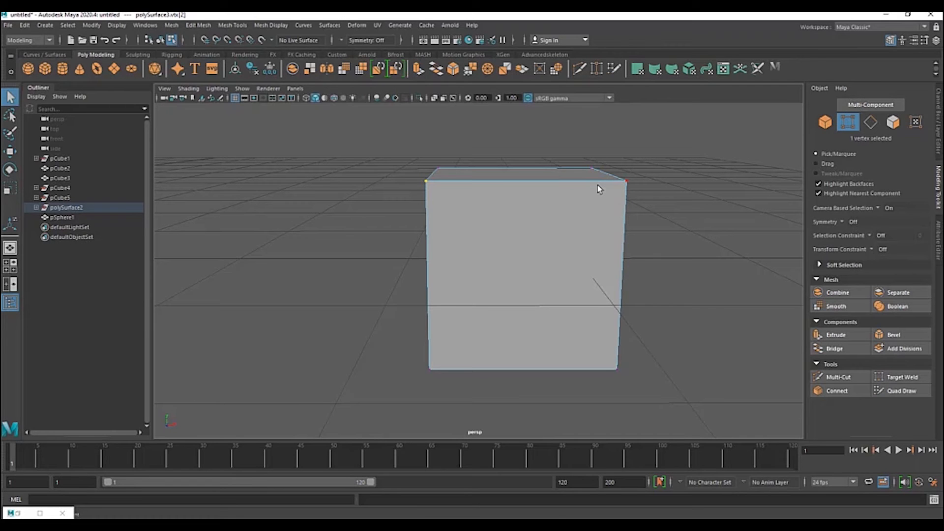
{"action": "left_click_drag", "start_coordinate": [598, 185], "coordinate": [514, 222], "text": "alt"}
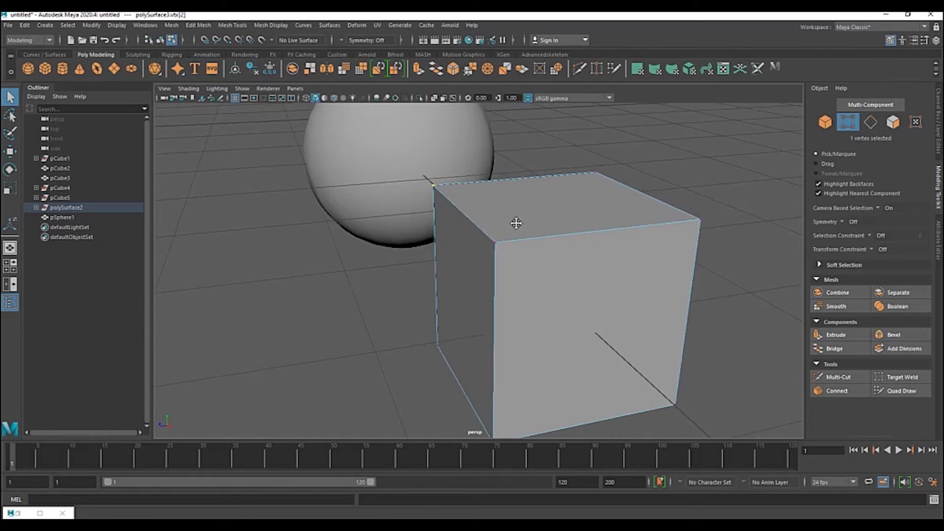
- Return to object selection and select the sphere
{"action": "right_click_drag", "start_coordinate": [515, 221], "coordinate": [811, 118], "text": "alt"}
{"action": "left_click", "coordinate": [826, 121]}
{"action": "left_click_drag", "start_coordinate": [765, 151], "coordinate": [573, 194], "text": "alt"}
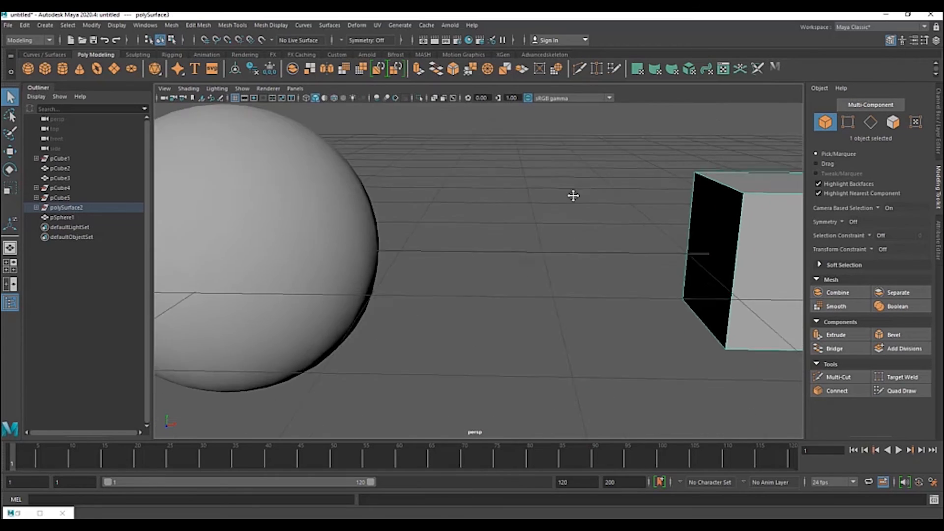
{"action": "left_click", "coordinate": [320, 238]}
{"action": "key", "text": "f"}
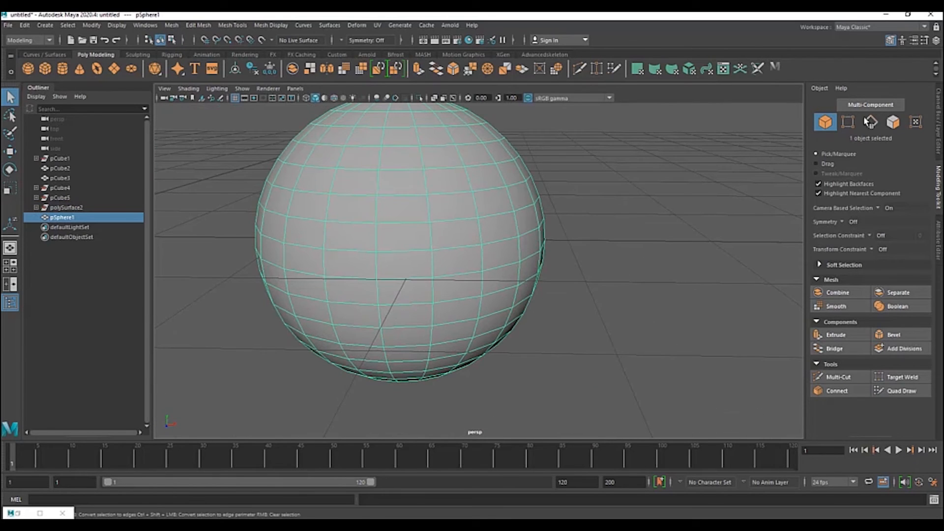
- Switch the sphere to vertex selection and select a single vertex on its upper surface
{"action": "key", "text": "F9"}
{"action": "left_click_drag", "start_coordinate": [573, 193], "coordinate": [471, 183], "text": "alt"}
{"action": "left_click", "coordinate": [479, 167]}
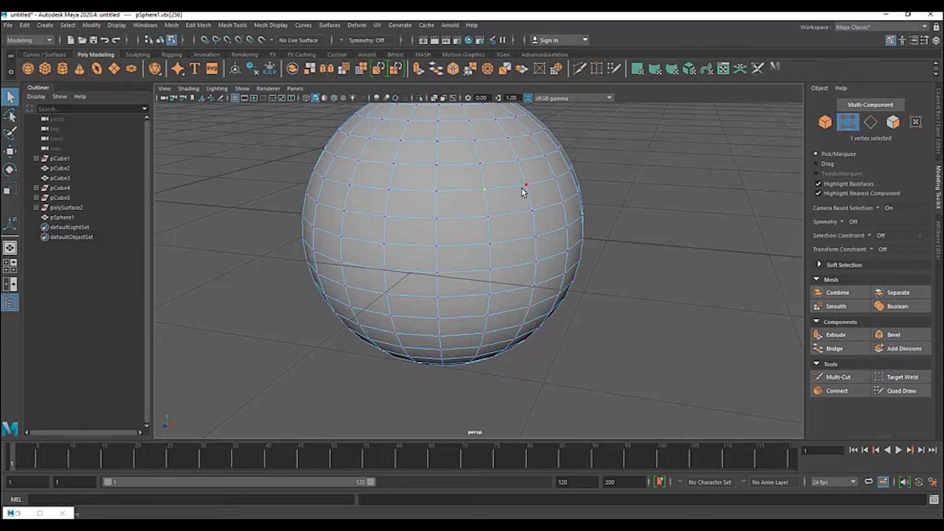
- Switch the sphere to multi-component selection and select face and vertex components together on its upper surface
{"action": "left_click_drag", "start_coordinate": [486, 220], "coordinate": [544, 219], "text": "alt"}
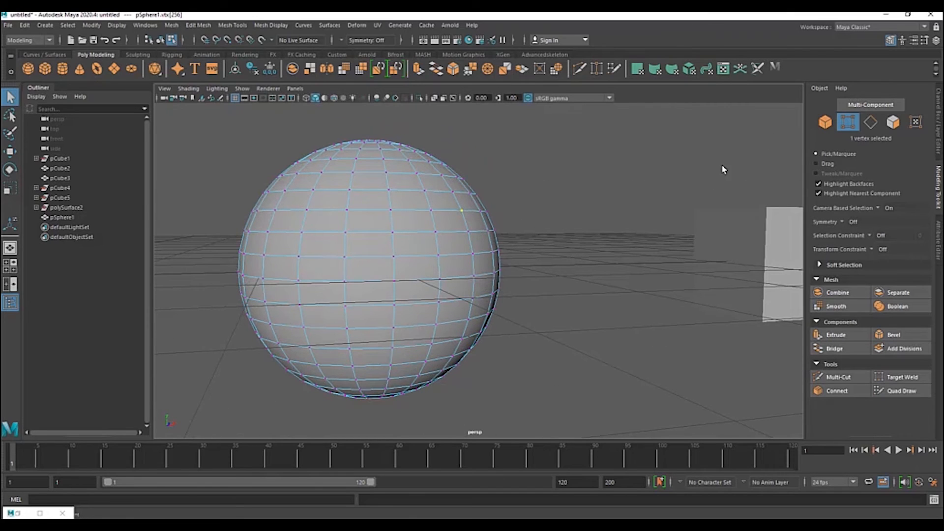
{"action": "left_click", "coordinate": [825, 121]}
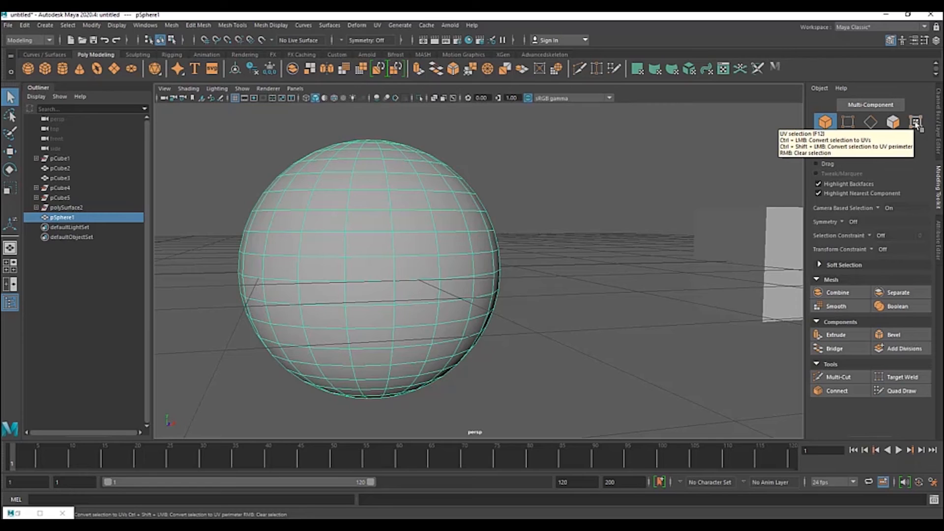
{"action": "left_click", "coordinate": [871, 109]}
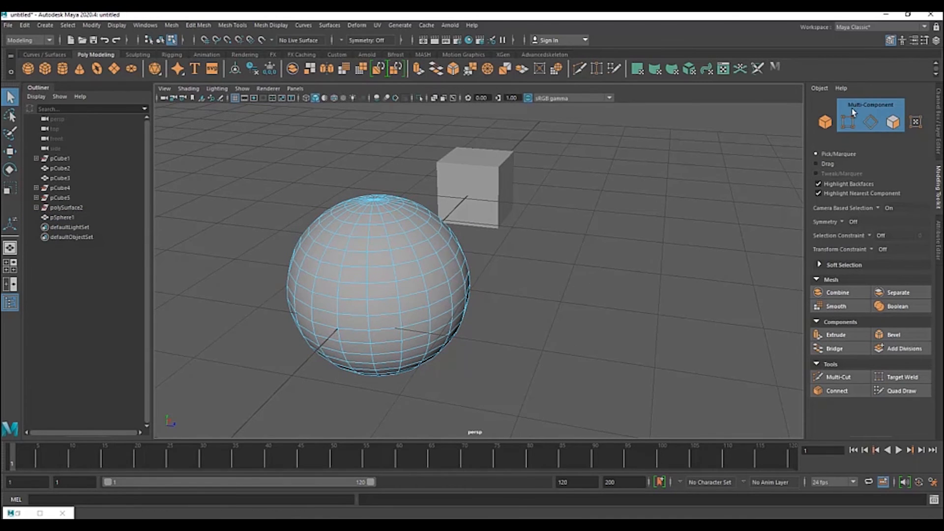
{"action": "left_click_drag", "start_coordinate": [550, 250], "coordinate": [554, 213], "text": "alt"}
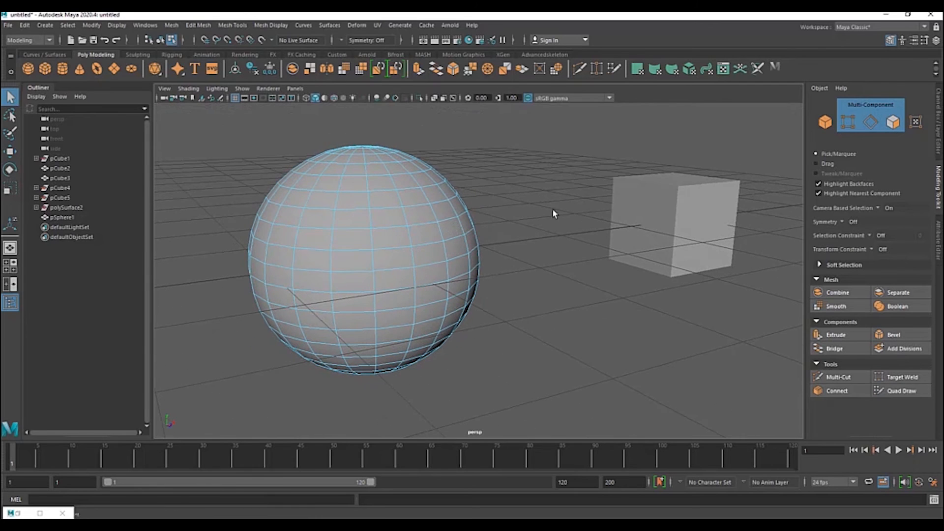
{"action": "left_click", "coordinate": [395, 223]}
{"action": "left_click", "coordinate": [400, 201], "text": "shift"}
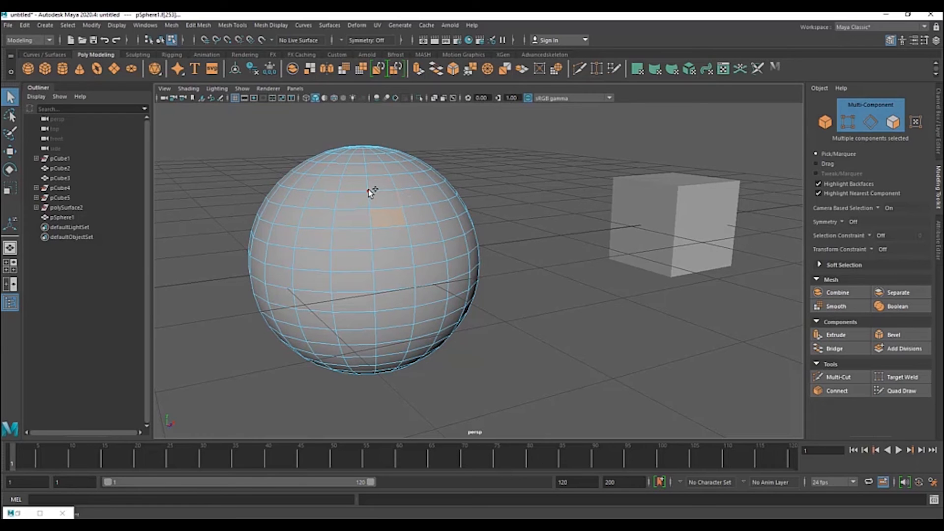
- Extrude the selected sphere components outward with a local translate Z of about 0.386, and undo the extrusion
{"action": "left_click_drag", "start_coordinate": [480, 192], "coordinate": [590, 327], "text": "alt"}
{"action": "key", "text": "ctrl+e"}
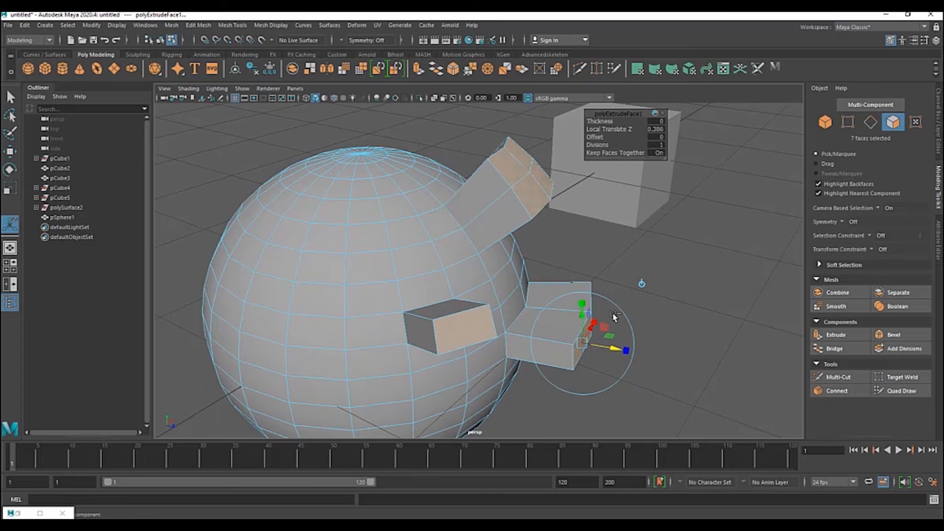
{"action": "key", "text": "ctrl+z"}
{"action": "scroll", "coordinate": [582, 273], "scroll_direction": "up", "scroll_amount": 5}
{"action": "left_click_drag", "start_coordinate": [582, 257], "coordinate": [526, 253], "text": "alt"}
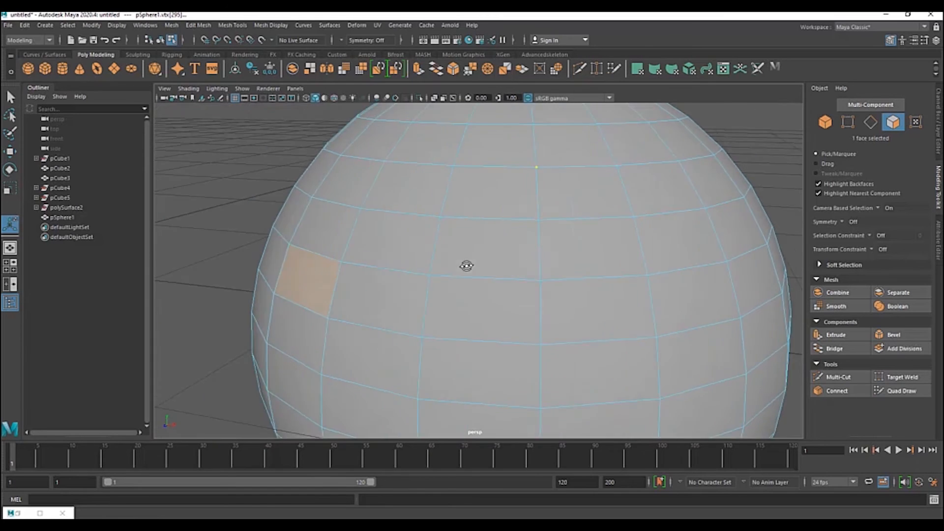
{"action": "right_click_drag", "start_coordinate": [526, 253], "coordinate": [493, 293], "text": "alt"}
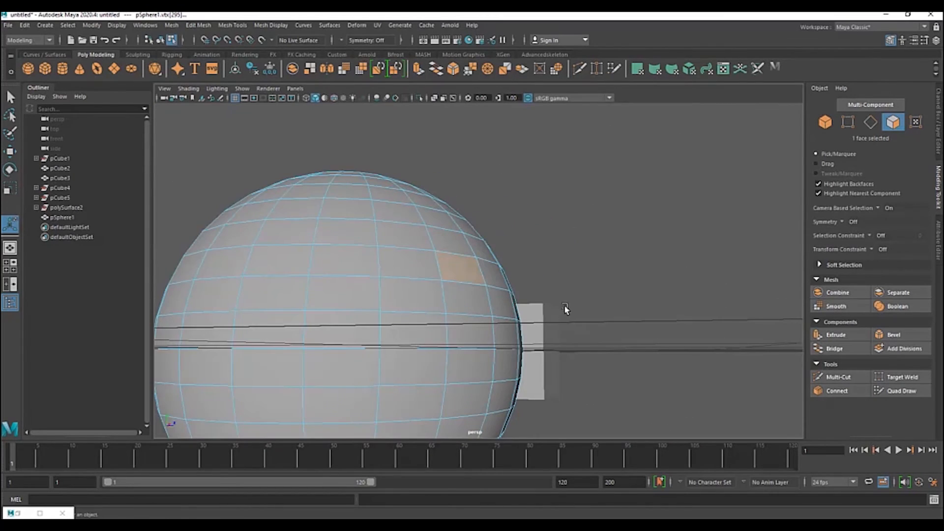
{"action": "left_click_drag", "start_coordinate": [565, 312], "coordinate": [494, 236], "text": "alt"}
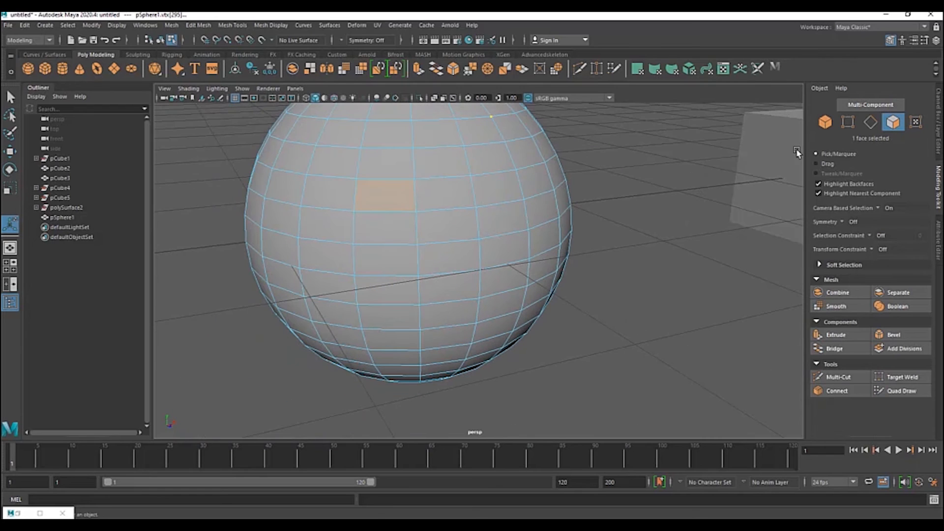
- Switch the sphere between object and edge selection modes, ending with the whole sphere selected as an object
{"action": "left_click", "coordinate": [825, 122]}
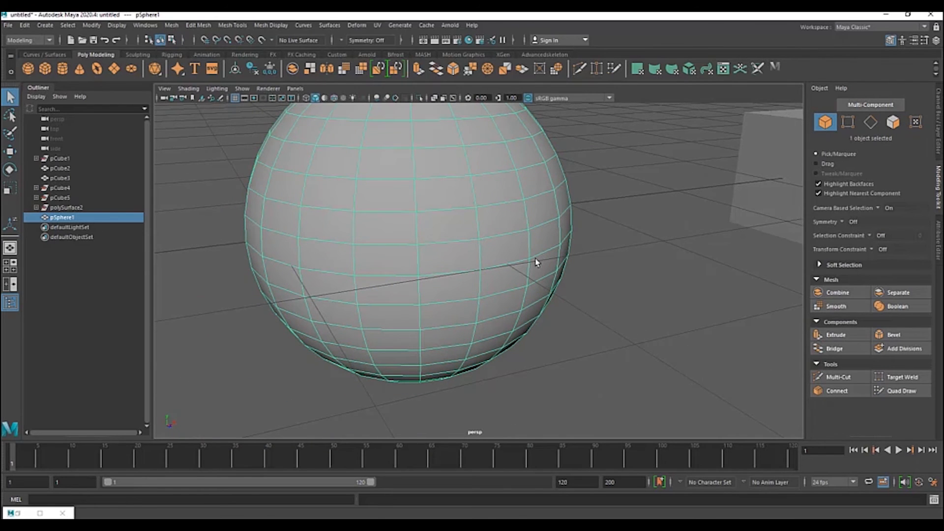
{"action": "scroll", "coordinate": [515, 189], "scroll_direction": "down", "scroll_amount": 4}
{"action": "left_click_drag", "start_coordinate": [477, 218], "coordinate": [490, 241], "text": "alt"}
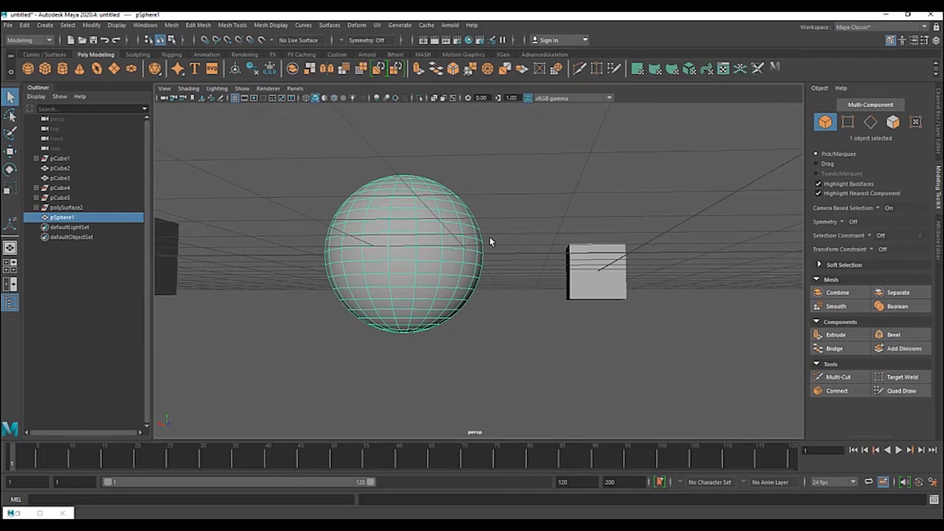
{"action": "scroll", "coordinate": [489, 254], "scroll_direction": "up", "scroll_amount": 3}
{"action": "left_click_drag", "start_coordinate": [437, 258], "coordinate": [396, 260], "text": "alt"}
{"action": "middle_click_drag", "start_coordinate": [396, 259], "coordinate": [494, 266], "text": "alt"}
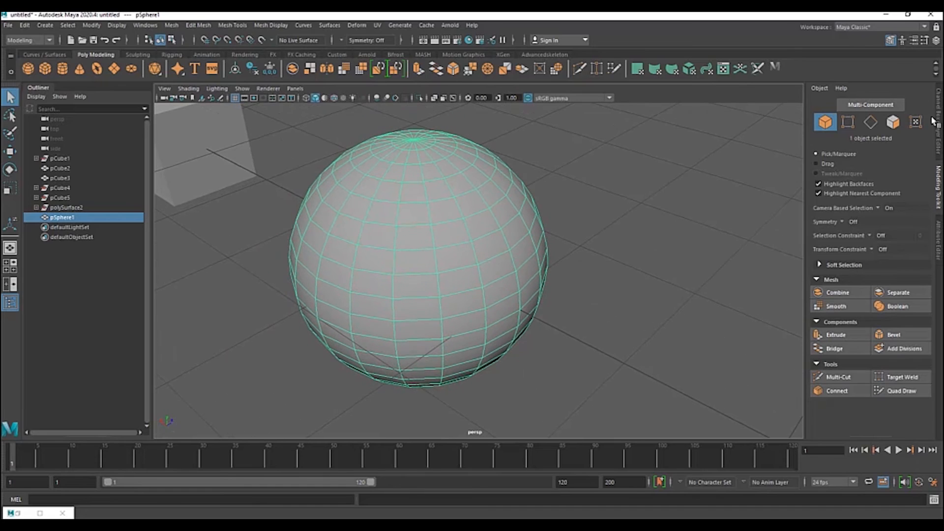
{"action": "left_click", "coordinate": [870, 122]}
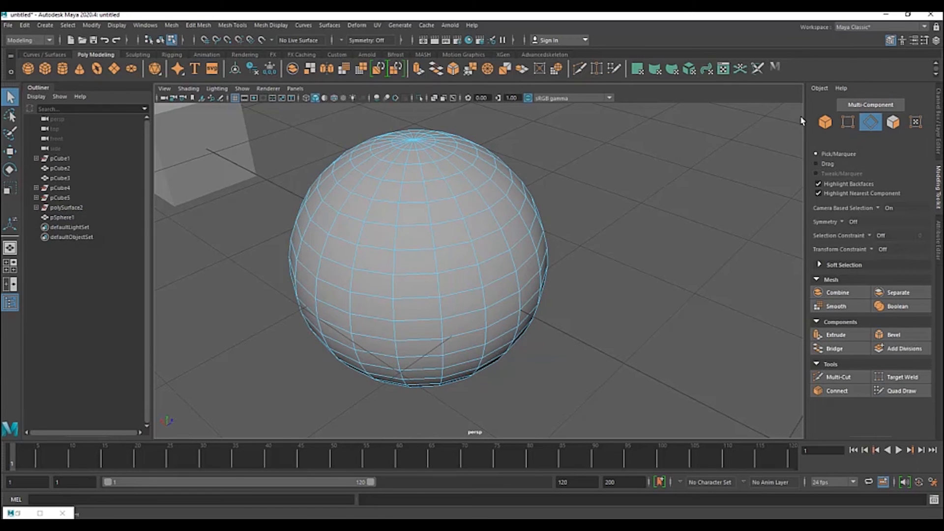
{"action": "left_click", "coordinate": [825, 122]}
- Select the small cube pCube3 beside the sphere and frame it in the view
{"action": "scroll", "coordinate": [396, 238], "scroll_direction": "down", "scroll_amount": 3}
{"action": "left_click_drag", "start_coordinate": [396, 238], "coordinate": [415, 253], "text": "alt"}
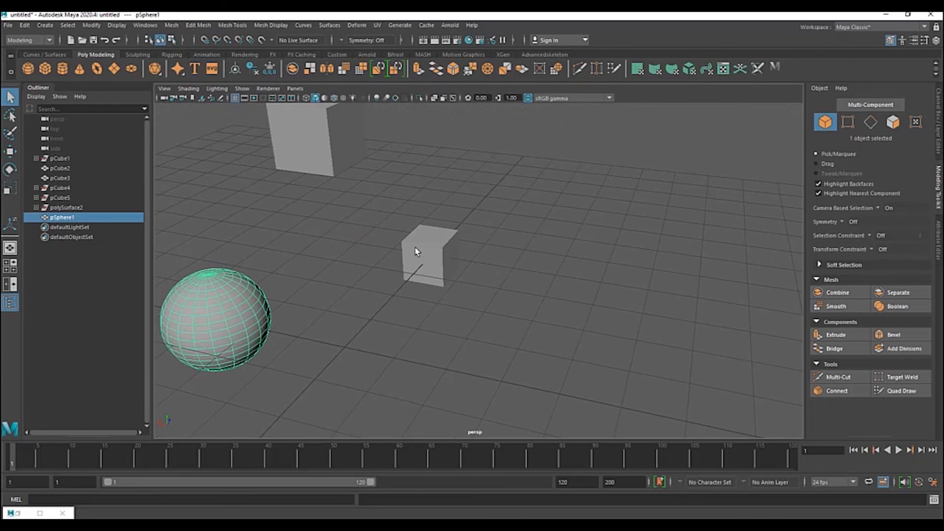
{"action": "left_click", "coordinate": [433, 249]}
{"action": "right_click_drag", "start_coordinate": [434, 249], "coordinate": [573, 297], "text": "alt"}
{"action": "left_click_drag", "start_coordinate": [573, 297], "coordinate": [522, 283], "text": "alt"}
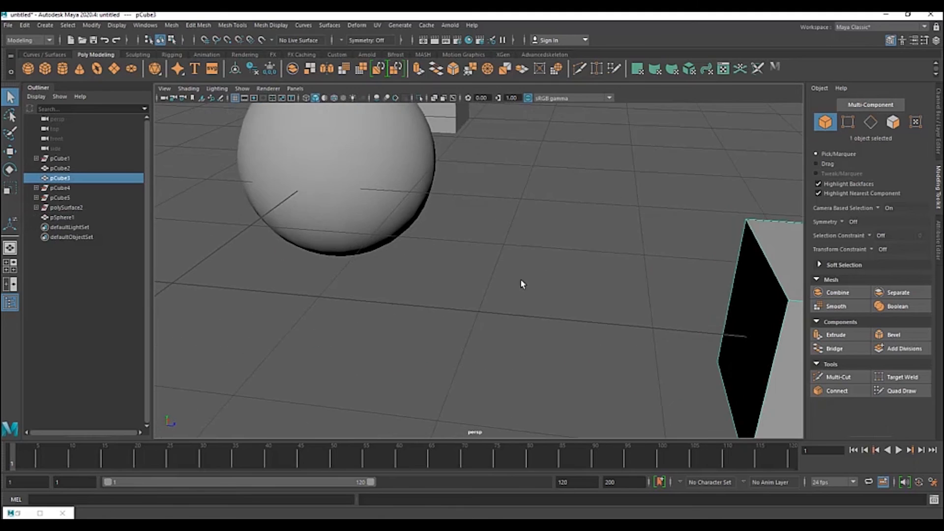
{"action": "middle_click_drag", "start_coordinate": [522, 284], "coordinate": [201, 277], "text": "alt"}
{"action": "key", "text": "f"}
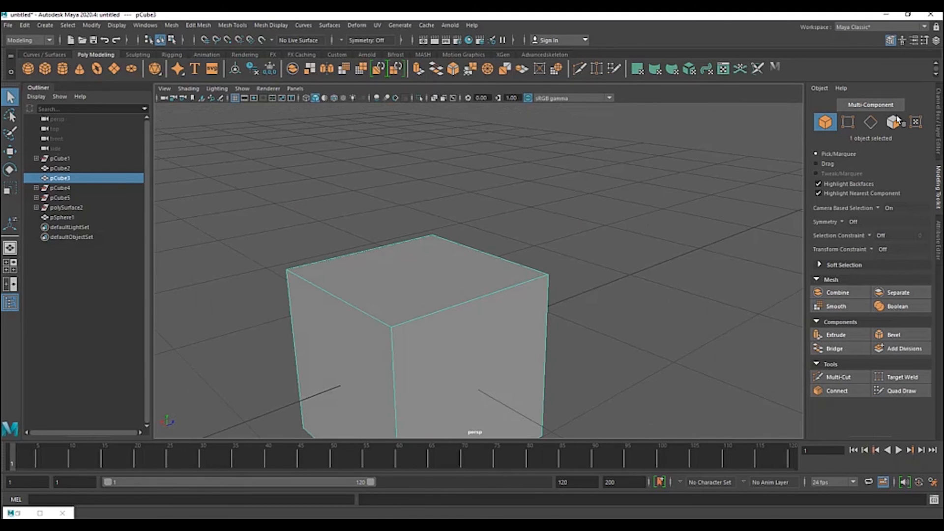
- Bevel one top edge of the cube with a fraction of 0.5 and one segment
{"action": "left_click", "coordinate": [871, 122]}
{"action": "left_click", "coordinate": [486, 305]}
{"action": "right_click_drag", "start_coordinate": [567, 291], "coordinate": [543, 316], "text": "alt"}
{"action": "left_click_drag", "start_coordinate": [544, 316], "coordinate": [558, 283], "text": "alt"}
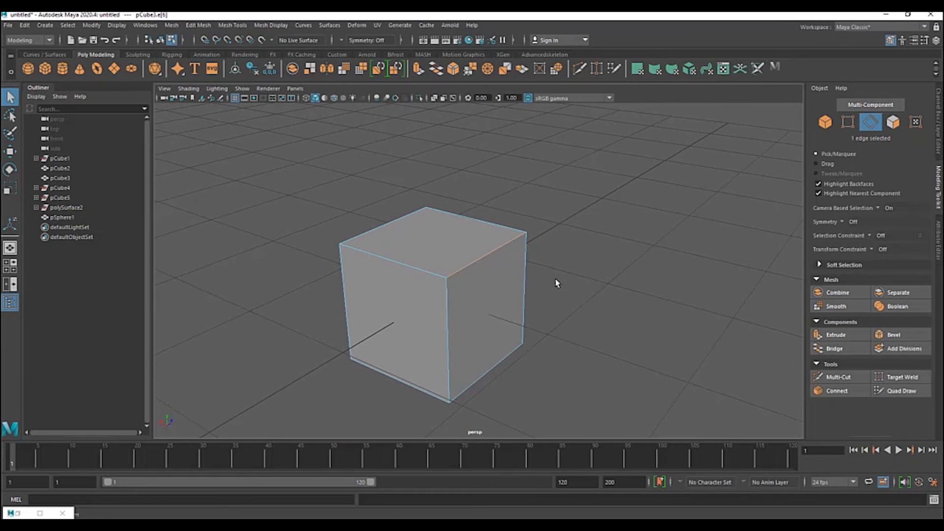
{"action": "scroll", "coordinate": [557, 283], "scroll_direction": "up", "scroll_amount": 3}
{"action": "left_click", "coordinate": [901, 334]}
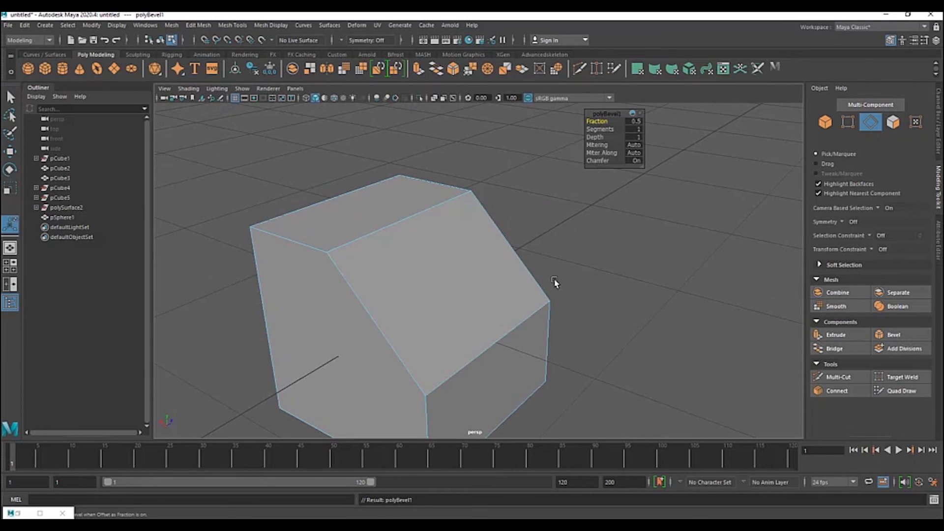
- Select the two long edges bordering the bevelled face, and undo the edge selection
{"action": "left_click", "coordinate": [426, 211]}
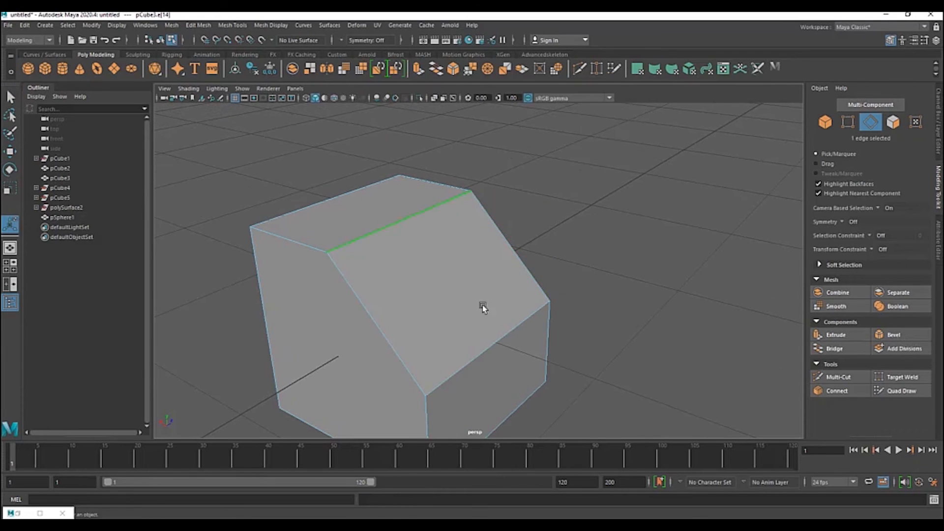
{"action": "left_click", "coordinate": [498, 340], "text": "shift"}
{"action": "key", "text": "ctrl+z"}
{"action": "key", "text": "ctrl+z"}
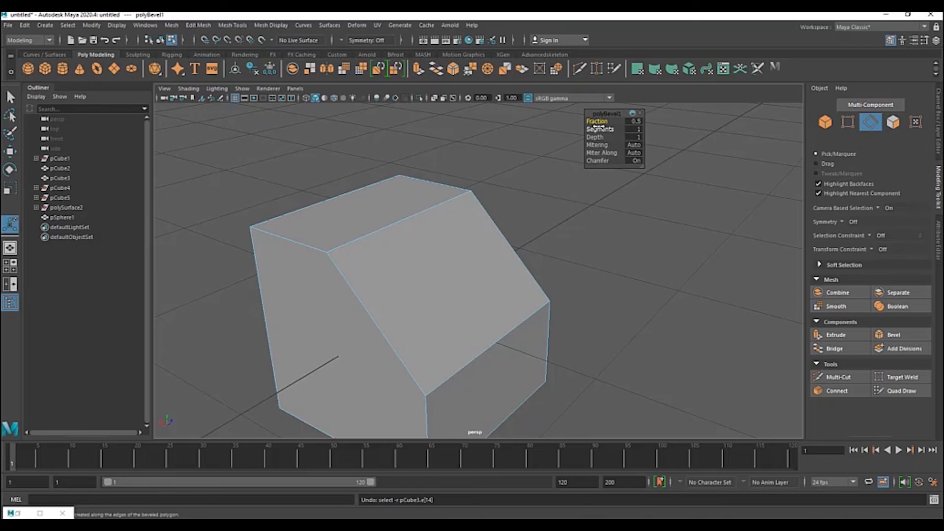
- Try adjusting the bevel's segments and fraction, and undo the whole bevel on the cube
{"action": "left_click", "coordinate": [598, 129]}
{"action": "mouse_move", "coordinate": [598, 129]}
{"action": "left_mouse_down"}
{"action": "mouse_move", "coordinate": [611, 129]}
{"action": "mouse_move", "coordinate": [597, 126]}
{"action": "left_mouse_up"}
{"action": "left_click_drag", "start_coordinate": [480, 255], "coordinate": [432, 307], "text": "alt"}
{"action": "left_click_drag", "start_coordinate": [597, 123], "coordinate": [610, 278]}
{"action": "key", "text": "ctrl+z"}
{"action": "key", "text": "ctrl+z"}
{"action": "key", "text": "ctrl+z"}
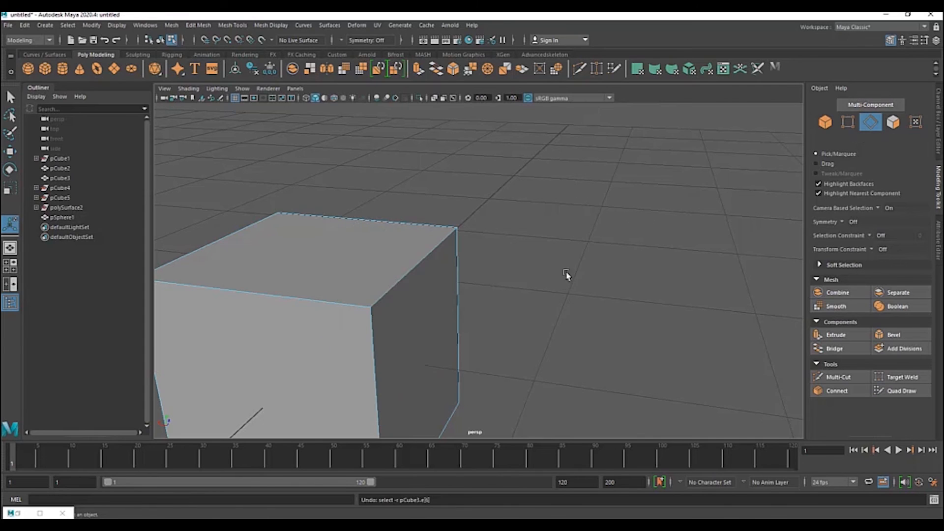
- Bevel a single side face of the cube in face selection mode, and undo the bevel and the selection
{"action": "left_click", "coordinate": [893, 123]}
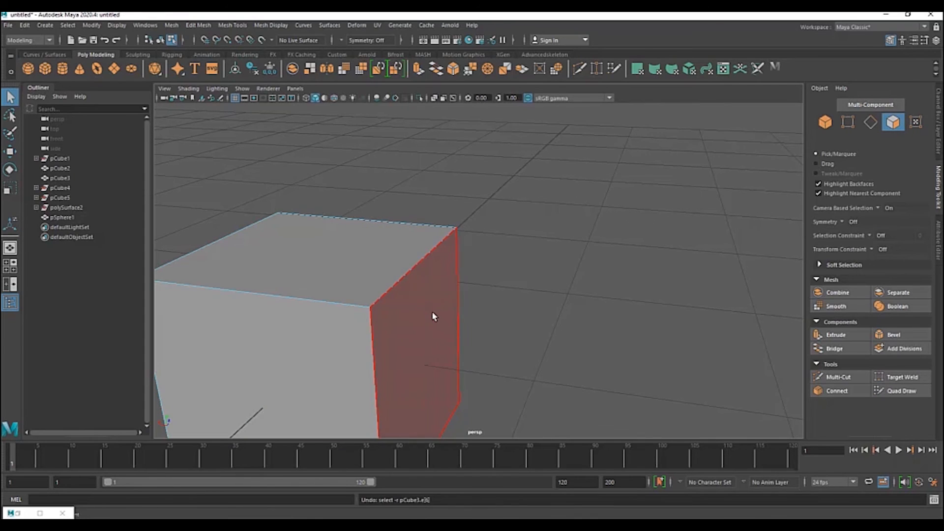
{"action": "left_click", "coordinate": [432, 312]}
{"action": "key", "text": "a"}
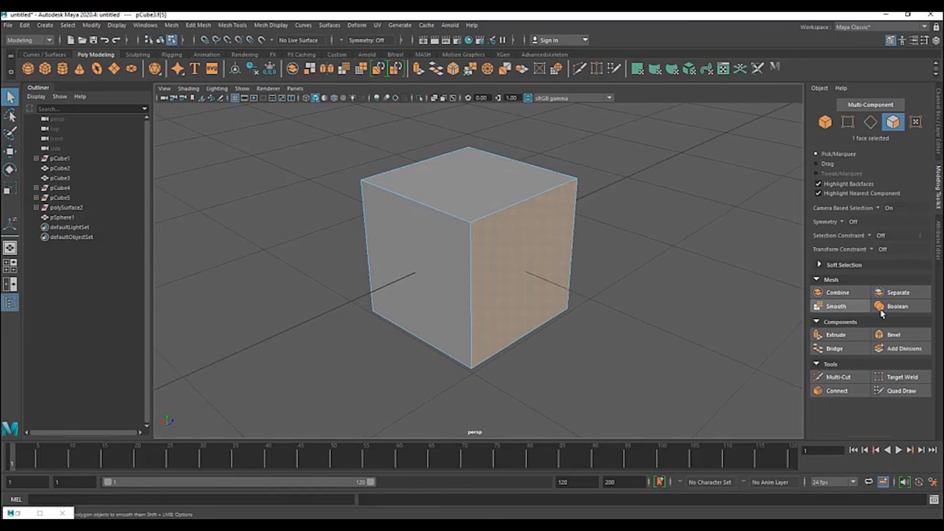
{"action": "left_click", "coordinate": [893, 334]}
{"action": "left_click_drag", "start_coordinate": [506, 295], "coordinate": [465, 234], "text": "alt"}
{"action": "right_click_drag", "start_coordinate": [466, 234], "coordinate": [516, 280], "text": "alt"}
{"action": "left_click_drag", "start_coordinate": [516, 280], "coordinate": [426, 295], "text": "alt"}
{"action": "key", "text": "ctrl+z"}
{"action": "key", "text": "ctrl+z"}
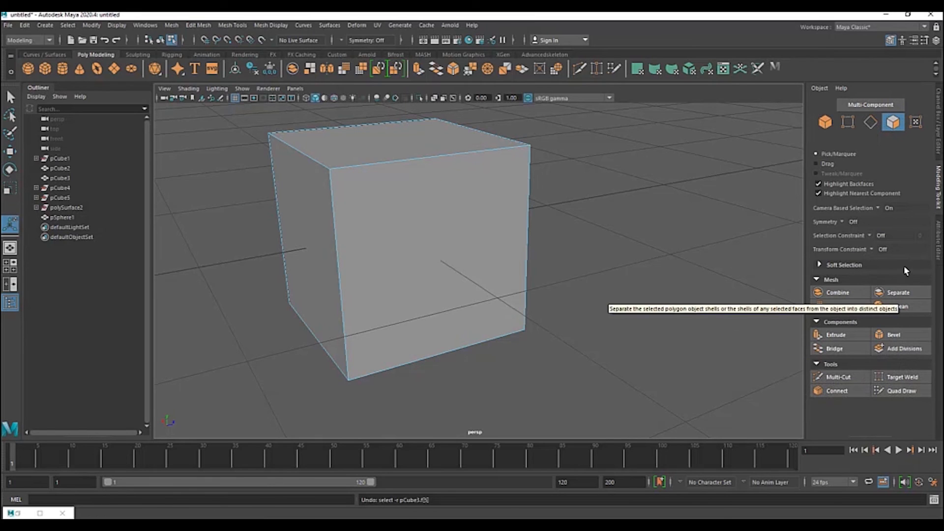
{"action": "left_click", "coordinate": [939, 238]}
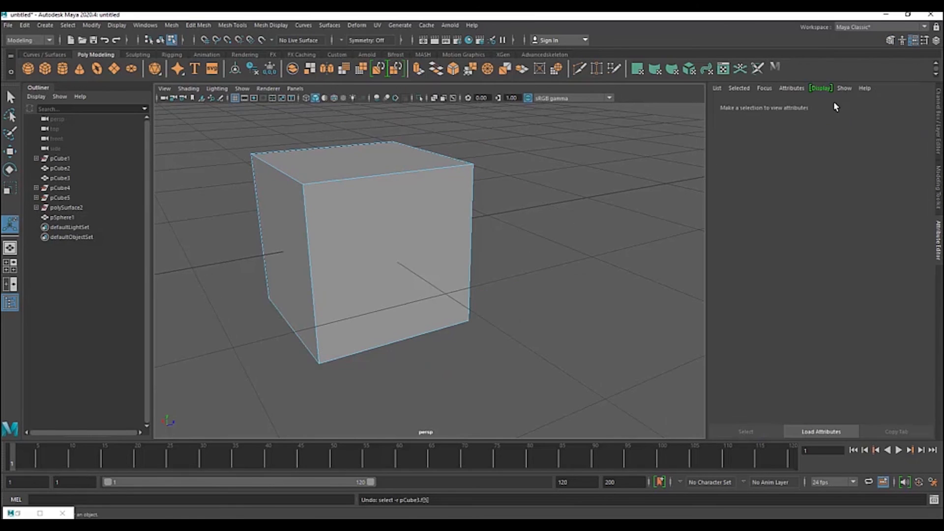
{"action": "left_click", "coordinate": [939, 182]}
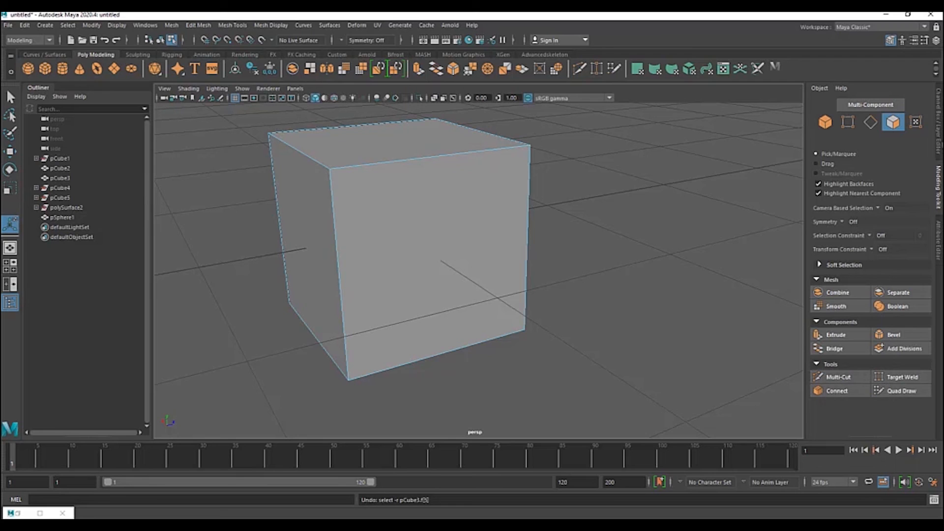
{"action": "left_click", "coordinate": [939, 244]}
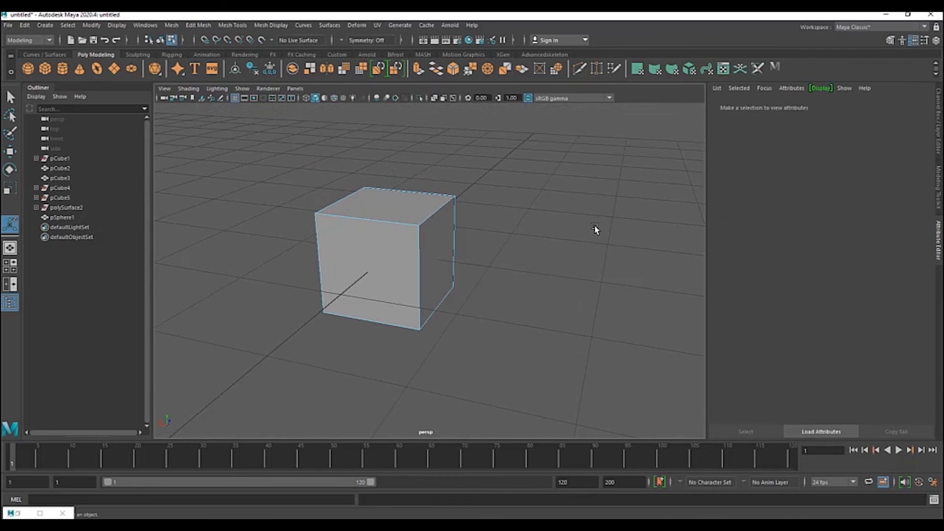
{"action": "left_click", "coordinate": [936, 179]}
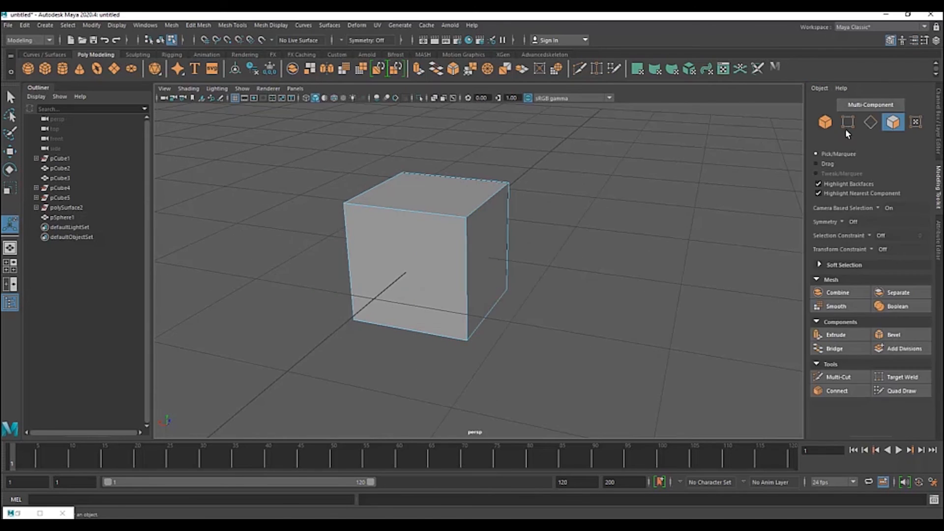
- Return the cube to object selection and show the attributes of pCubeShape3 in the Attribute Editor
{"action": "left_click", "coordinate": [827, 124]}
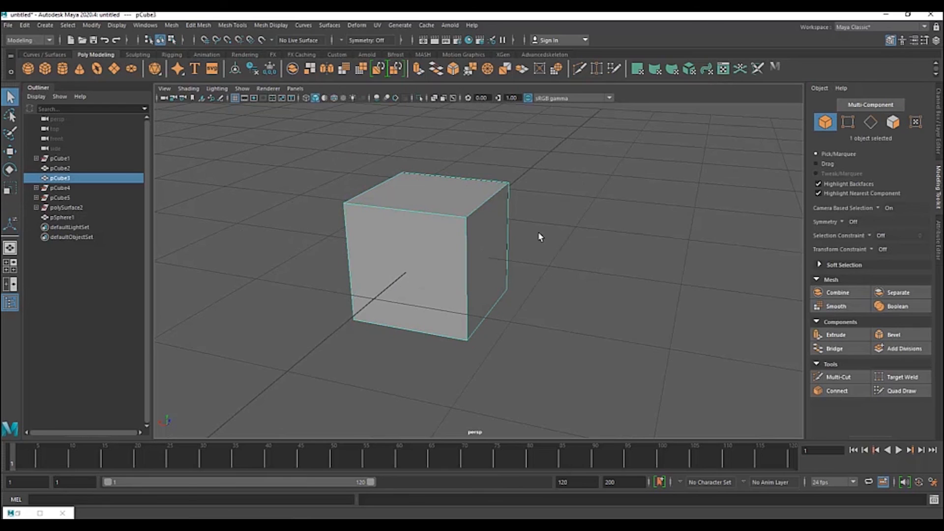
{"action": "left_click", "coordinate": [939, 237]}
{"action": "mouse_move", "coordinate": [465, 235]}
{"action": "left_mouse_down", "text": "alt"}
{"action": "mouse_move", "coordinate": [373, 215]}
{"action": "mouse_move", "coordinate": [435, 221]}
{"action": "mouse_move", "coordinate": [429, 228]}
{"action": "mouse_move", "coordinate": [449, 233]}
{"action": "left_mouse_up", "text": "alt"}
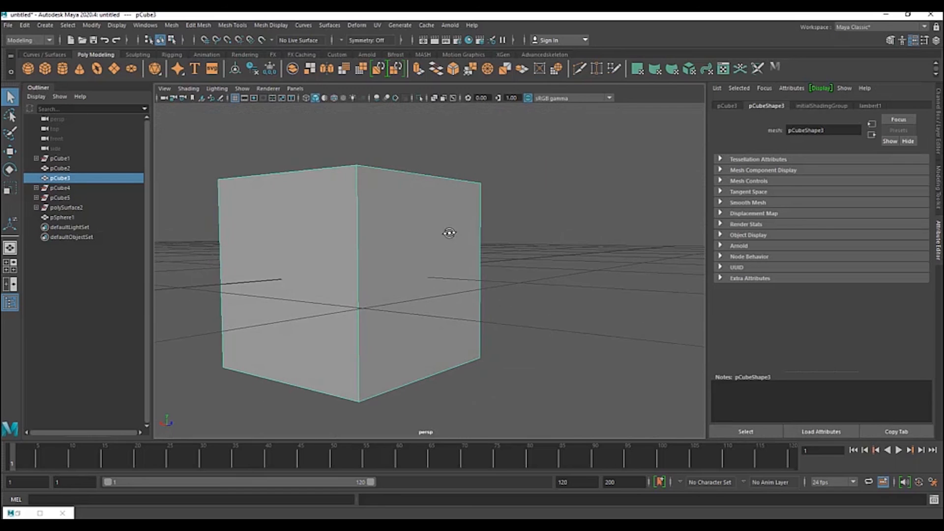
{"action": "left_click_drag", "start_coordinate": [358, 212], "coordinate": [590, 200], "text": "alt"}
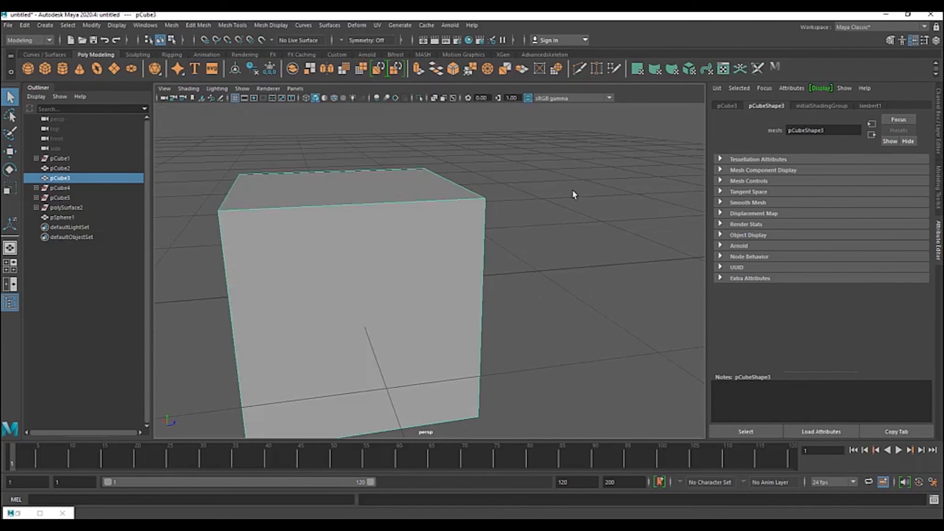
- Examine the cube's Tessellation Attributes and Mesh Component Display settings, and collapse both sections
{"action": "left_click", "coordinate": [721, 159]}
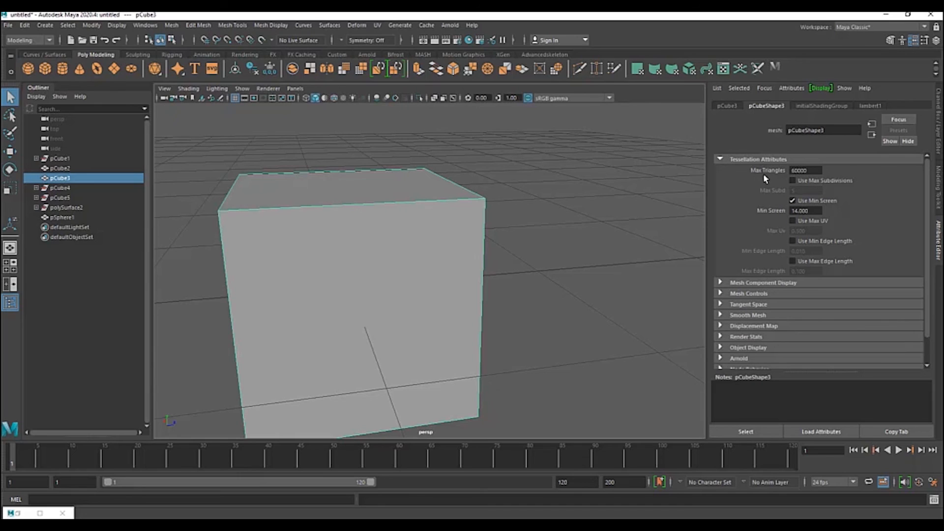
{"action": "left_click", "coordinate": [721, 160]}
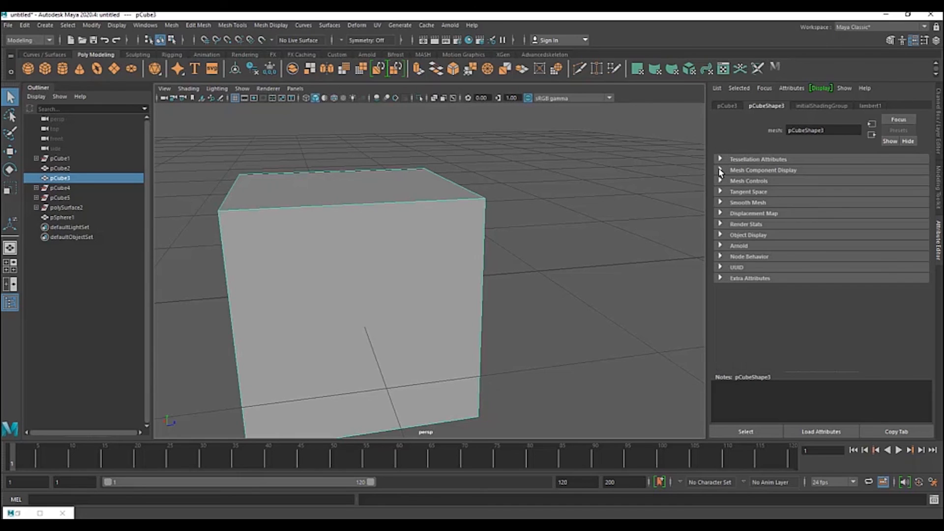
{"action": "left_click", "coordinate": [720, 170]}
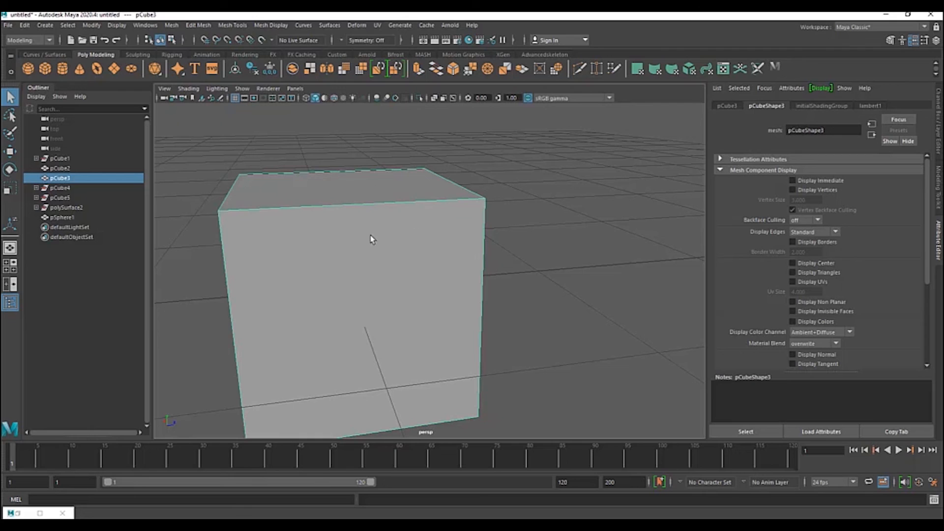
{"action": "scroll", "coordinate": [262, 248], "scroll_direction": "down", "scroll_amount": 2}
{"action": "left_click", "coordinate": [762, 171]}
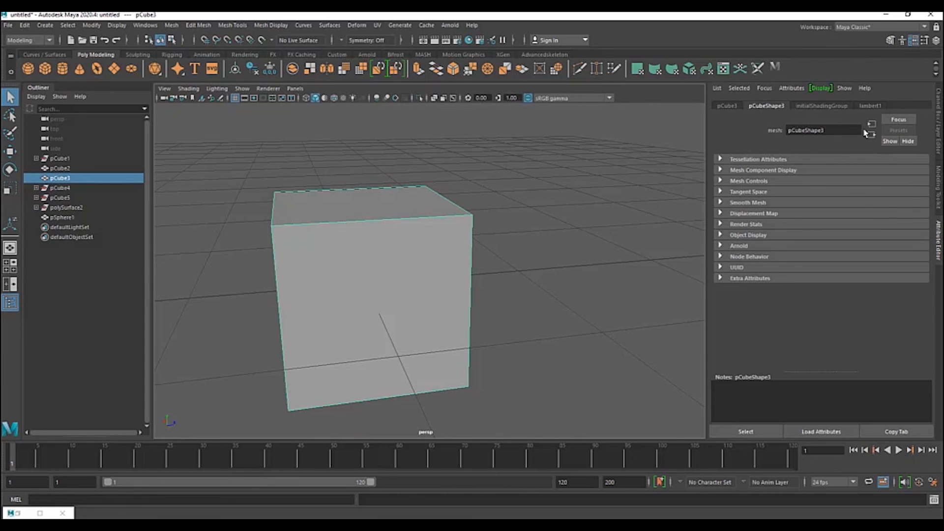
- Show the lambert1 material attributes of the selected cube and view the cube from several sides
{"action": "left_click", "coordinate": [866, 107]}
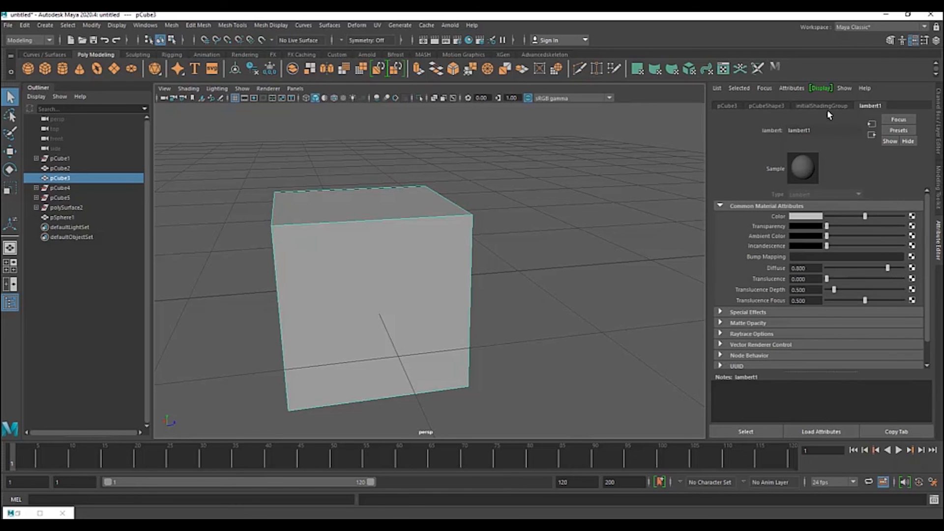
{"action": "left_click_drag", "start_coordinate": [526, 246], "coordinate": [544, 235], "text": "alt"}
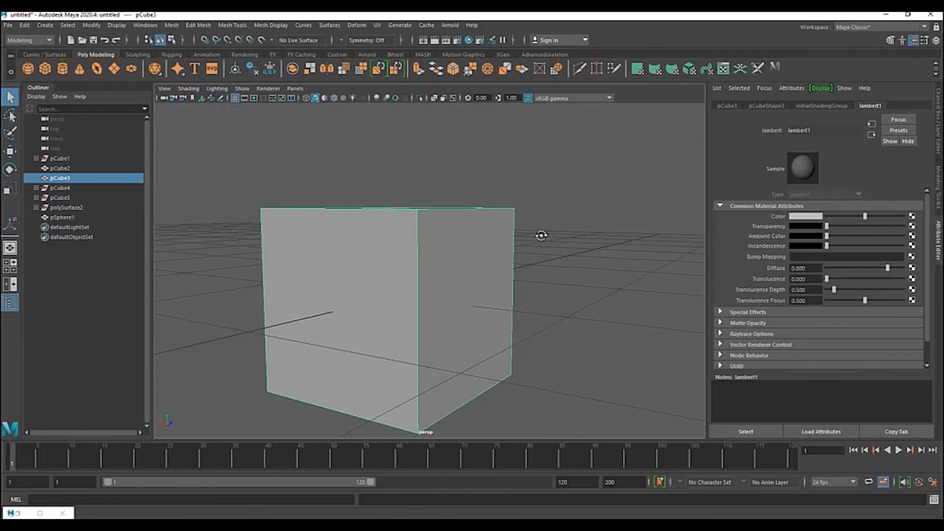
{"action": "left_click_drag", "start_coordinate": [501, 267], "coordinate": [484, 201], "text": "alt"}
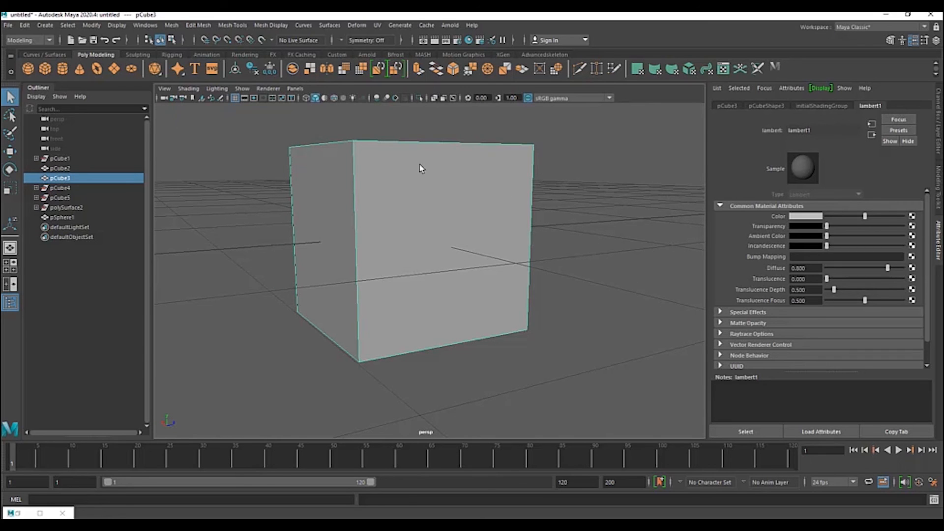
{"action": "left_click_drag", "start_coordinate": [457, 164], "coordinate": [428, 202], "text": "alt"}
- Try a blue color on the lambert1 material, inspect it on the objects, and undo the color change
{"action": "left_click", "coordinate": [818, 218]}
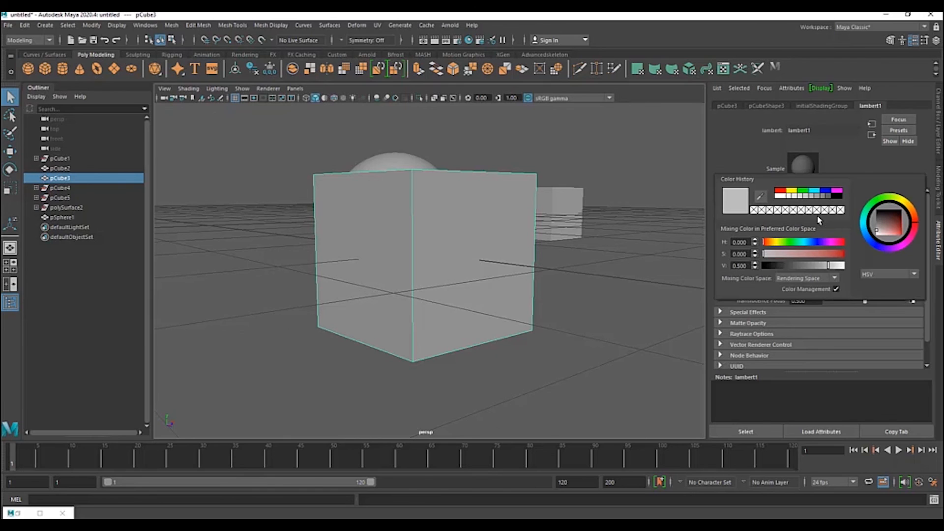
{"action": "left_click", "coordinate": [810, 242]}
{"action": "left_click", "coordinate": [824, 257]}
{"action": "left_click_drag", "start_coordinate": [422, 249], "coordinate": [416, 213], "text": "alt"}
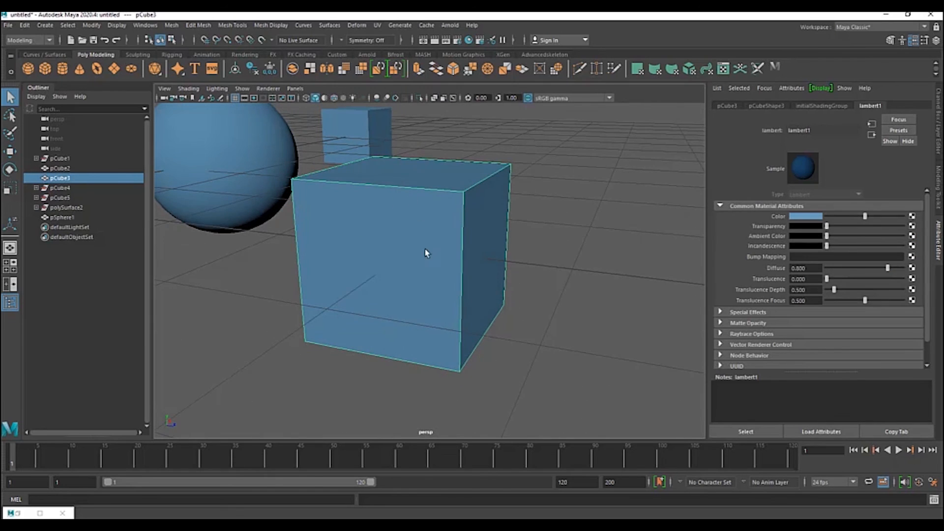
{"action": "scroll", "coordinate": [452, 212], "scroll_direction": "down", "scroll_amount": 4}
{"action": "key", "text": "ctrl+z"}
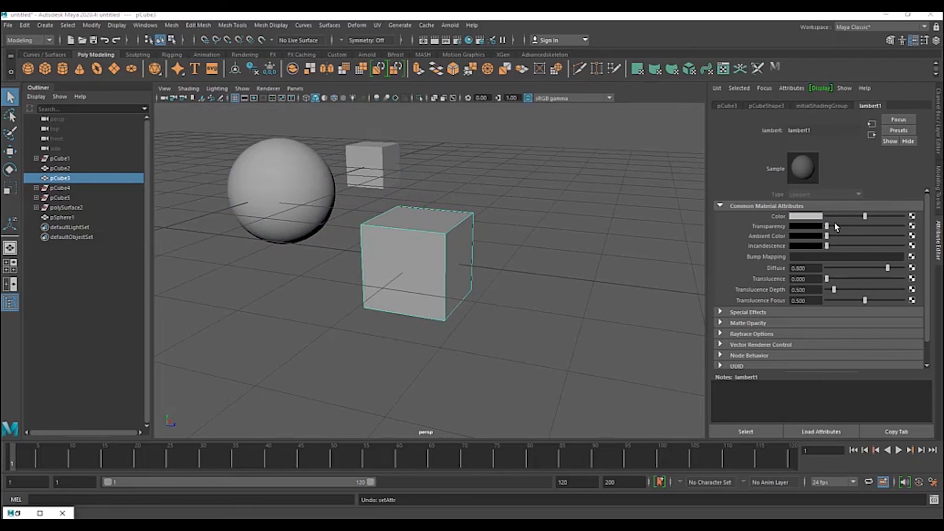
- Try raising lambert1's transparency, ambient color and incandescence one at a time, undoing each change
{"action": "left_click_drag", "start_coordinate": [828, 229], "coordinate": [875, 231]}
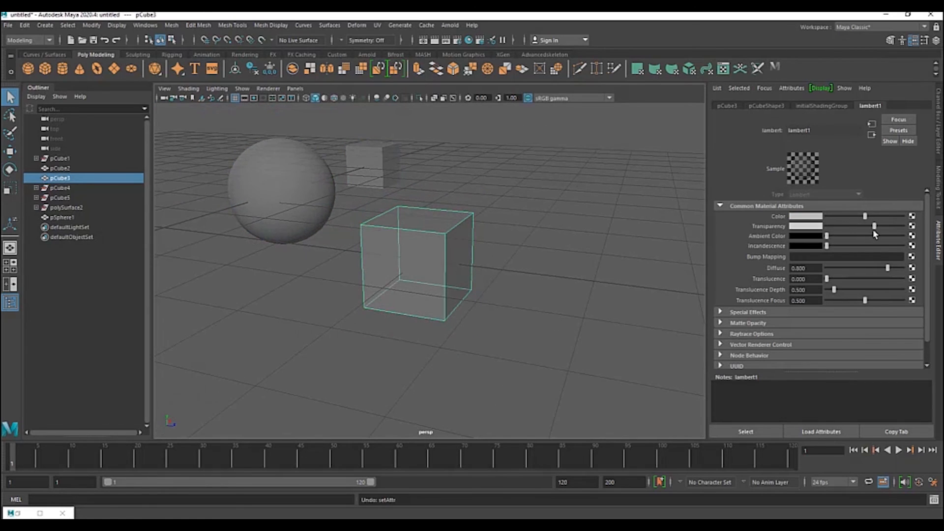
{"action": "key", "text": "ctrl+z"}
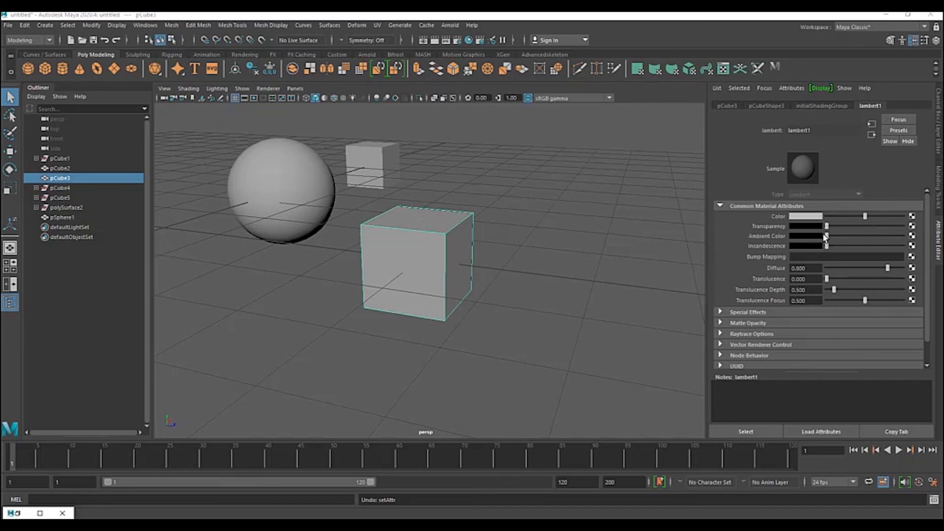
{"action": "left_click_drag", "start_coordinate": [827, 235], "coordinate": [888, 246]}
{"action": "key", "text": "ctrl+z"}
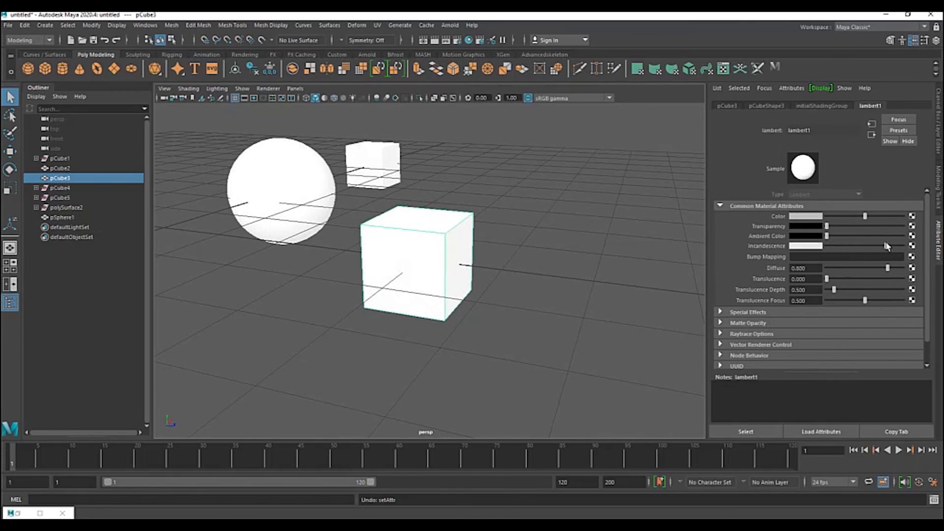
{"action": "key", "text": "ctrl+z"}
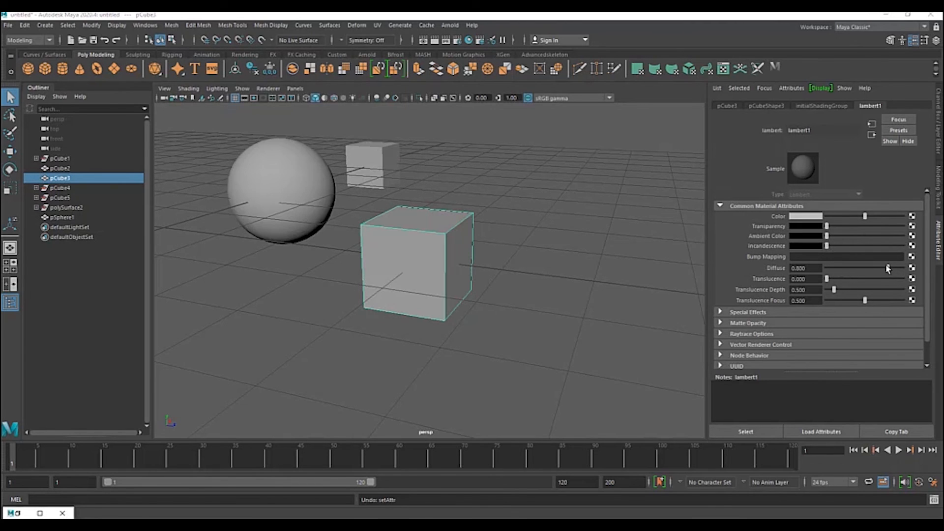
- Try lowering the diffuse value of the lambert1 material and undo the change
{"action": "left_click_drag", "start_coordinate": [887, 267], "coordinate": [856, 270]}
{"action": "key", "text": "ctrl+z"}
{"action": "left_click_drag", "start_coordinate": [522, 228], "coordinate": [399, 266], "text": "alt"}
{"action": "scroll", "coordinate": [415, 211], "scroll_direction": "up", "scroll_amount": 3}
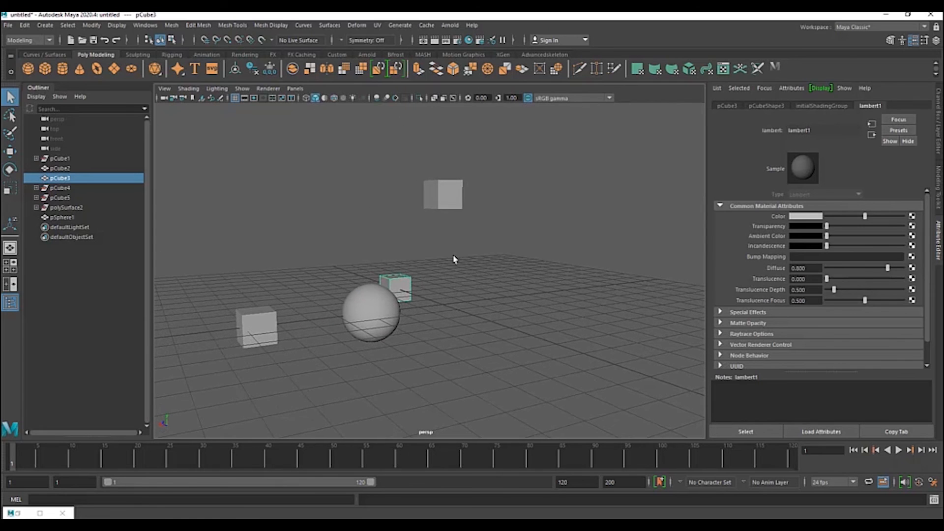